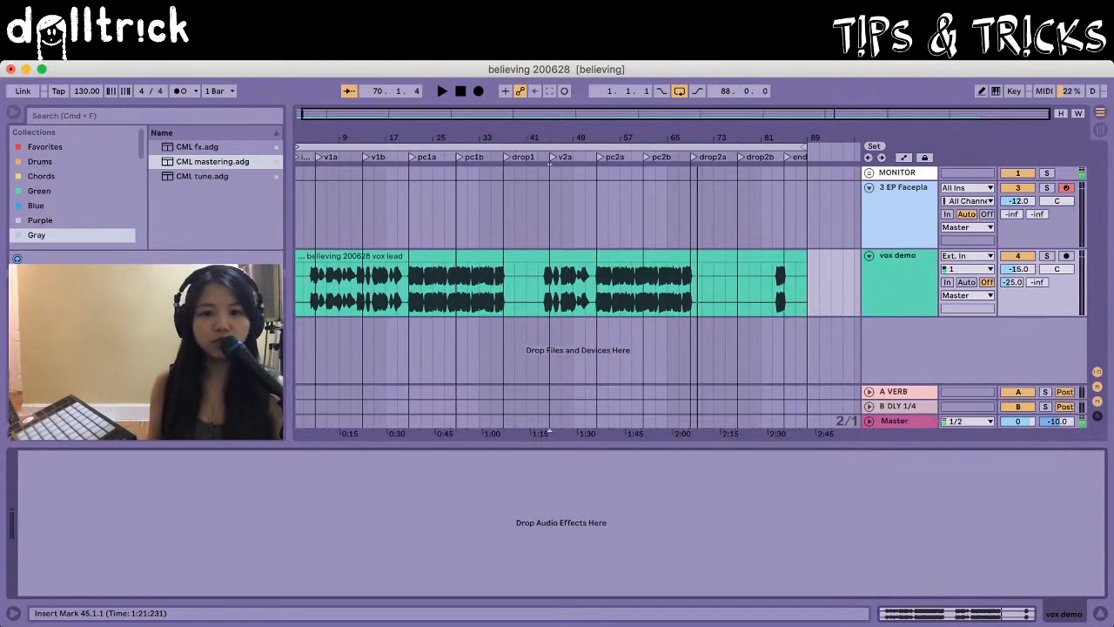
key("Tab")
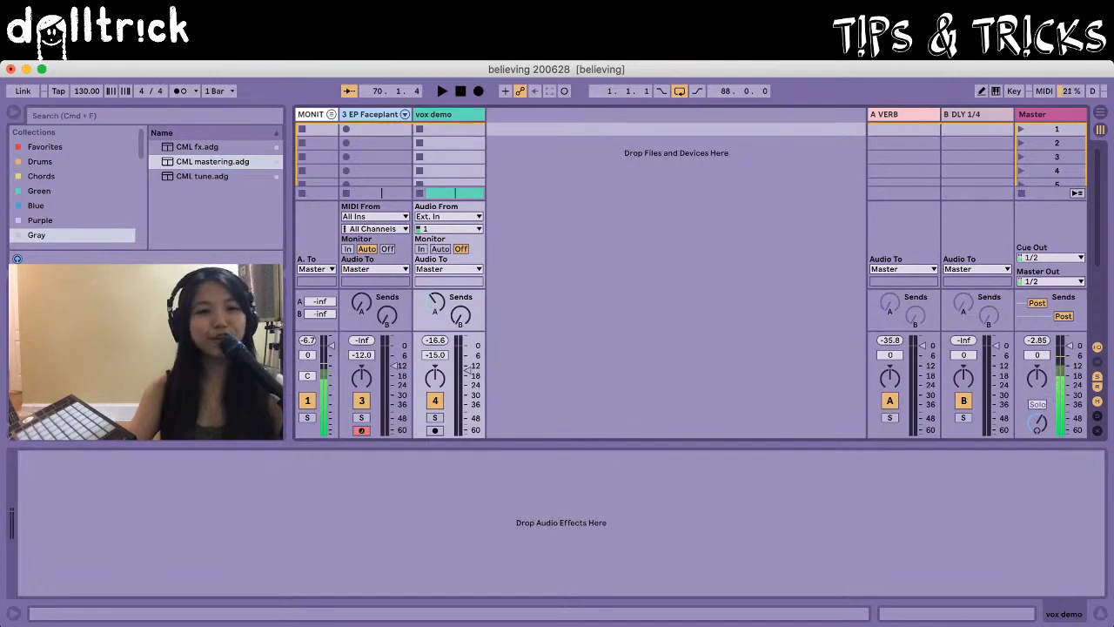
key("Tab")
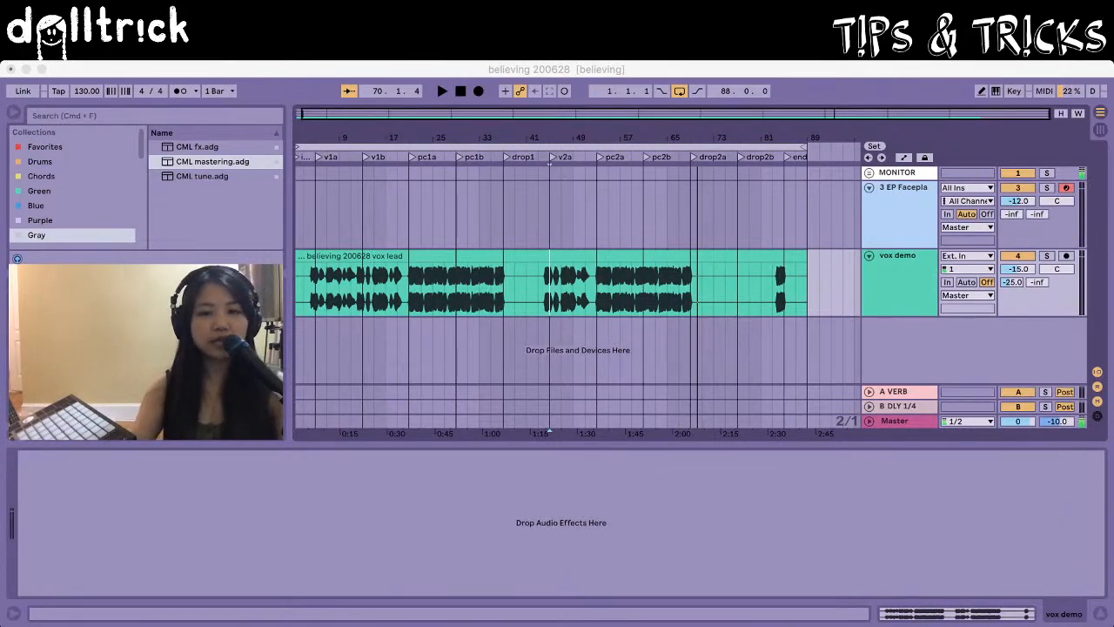
key("super+Tab")
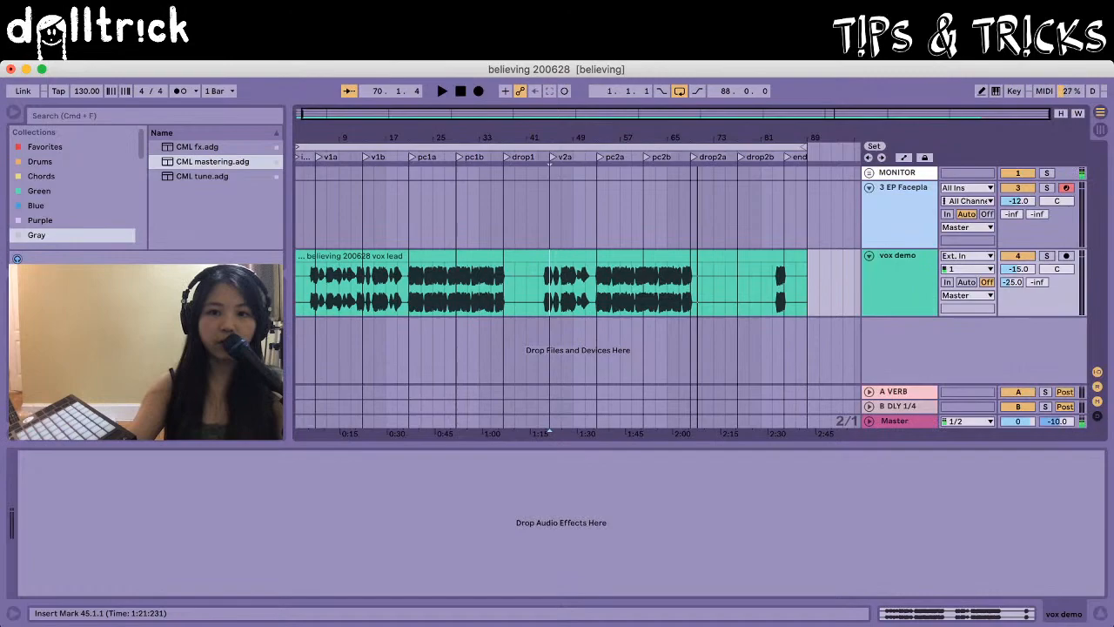
Step: Zoom in on the song's start and move the v1a locator from the first verse to bar 9
left_click_drag(302, 138, 317, 197)
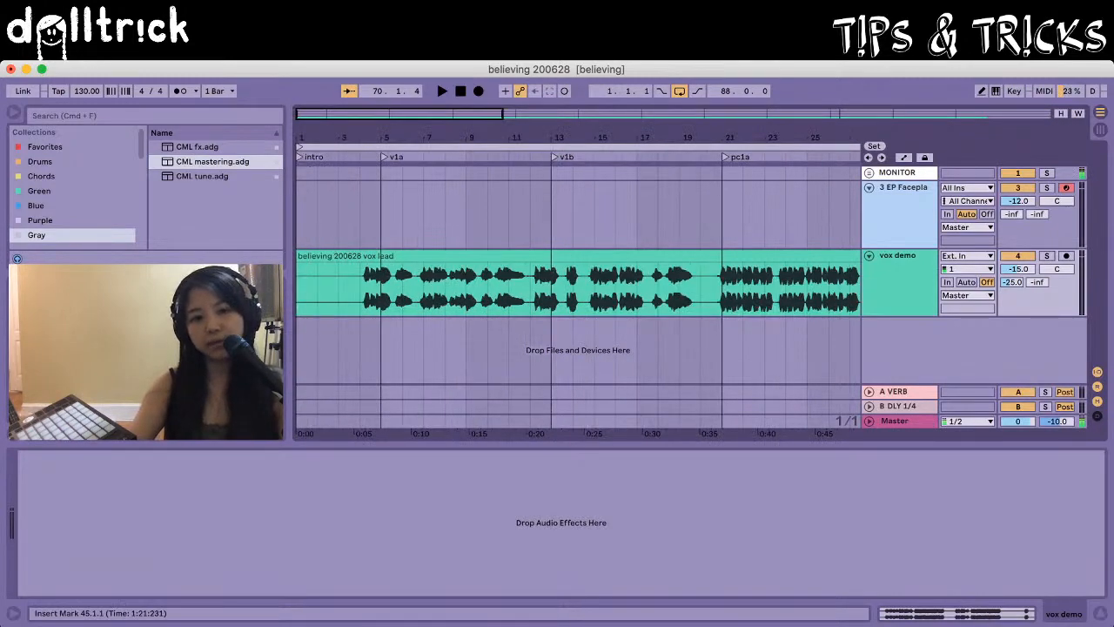
left_click(383, 158)
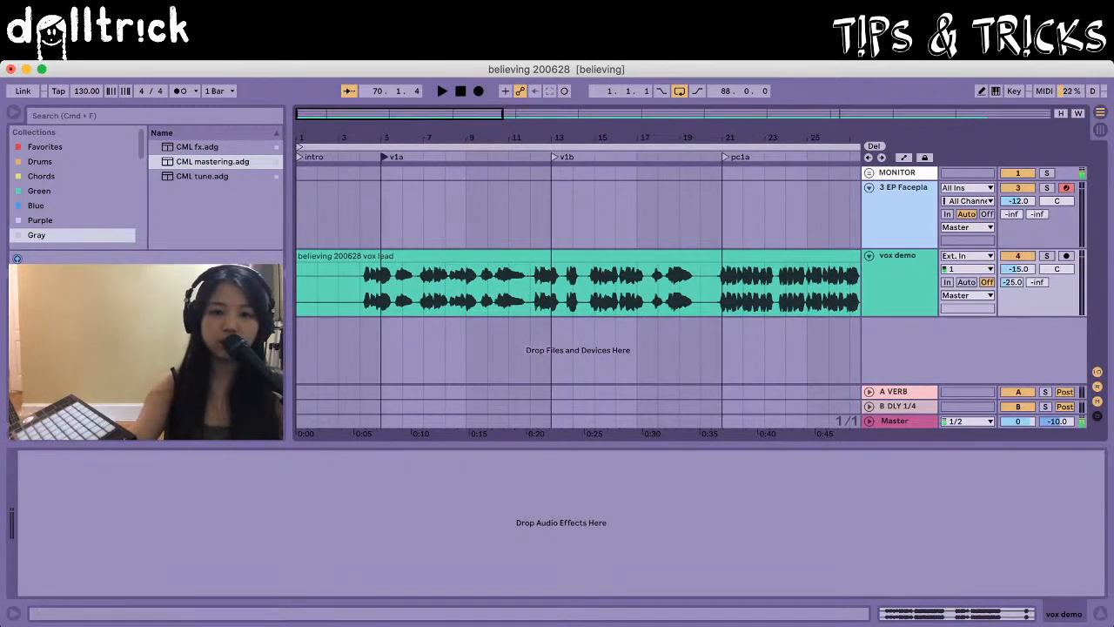
key("Right")
key("Right")
key("Right")
key("Right")
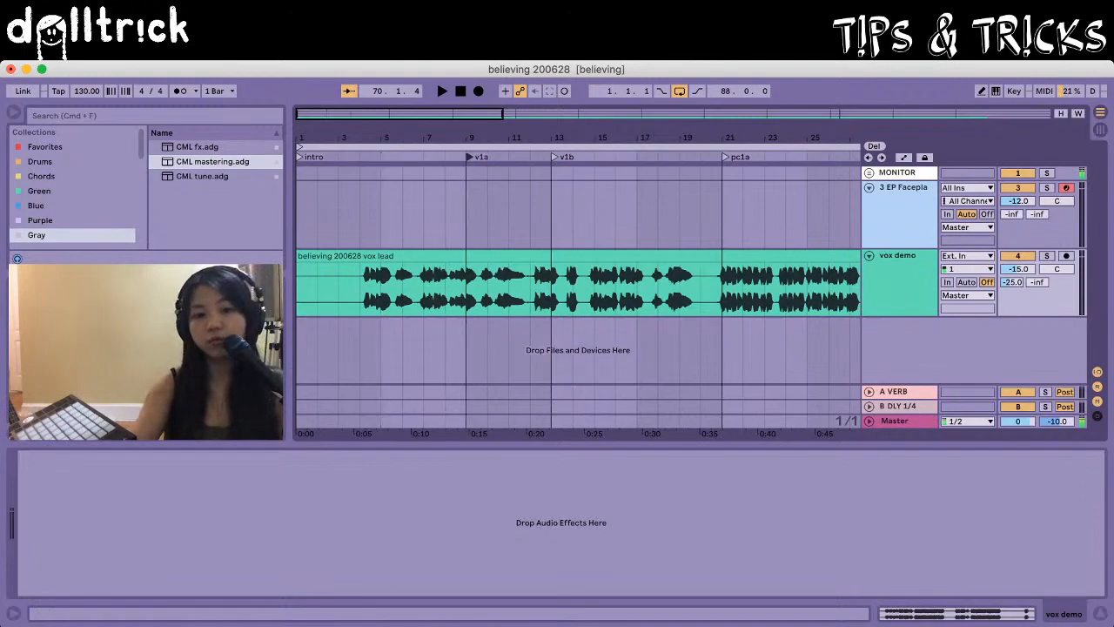
Step: Move the v1a locator back to bar 5
key("Left")
key("Left")
key("Left")
key("Left")
key("Left")
key("Right")
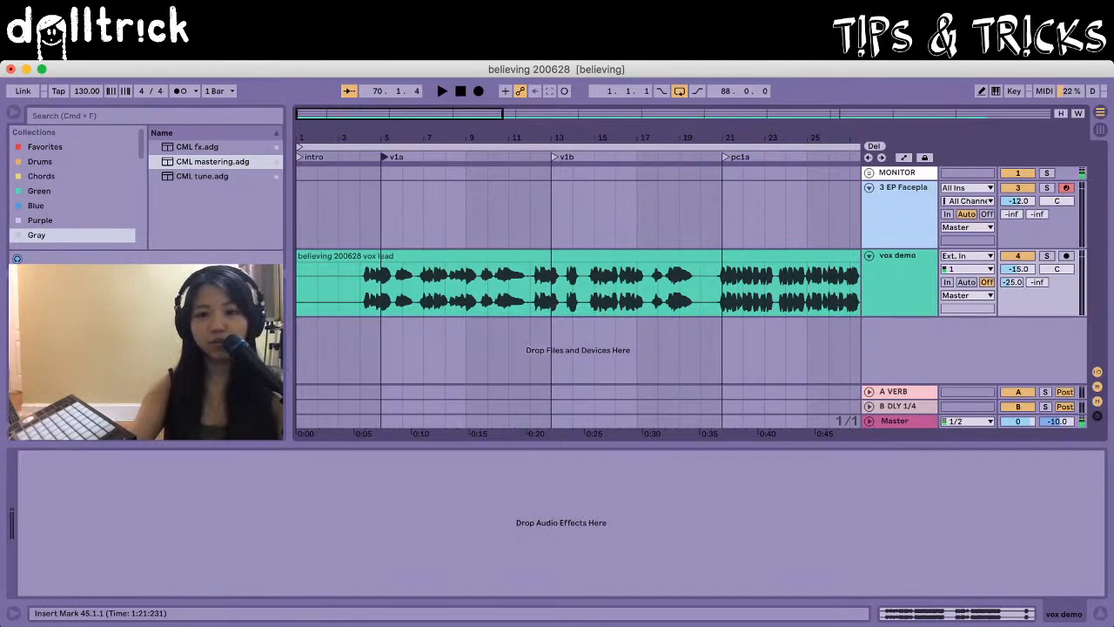
scroll(577, 283, "down", 5)
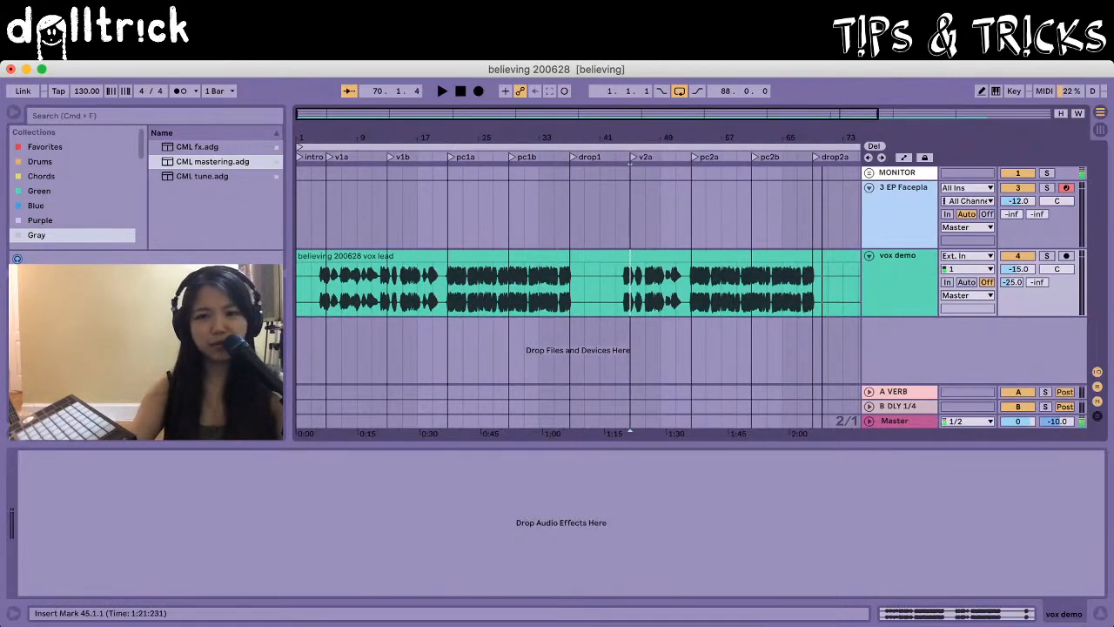
scroll(577, 283, "right", 1)
scroll(577, 283, "right", 5)
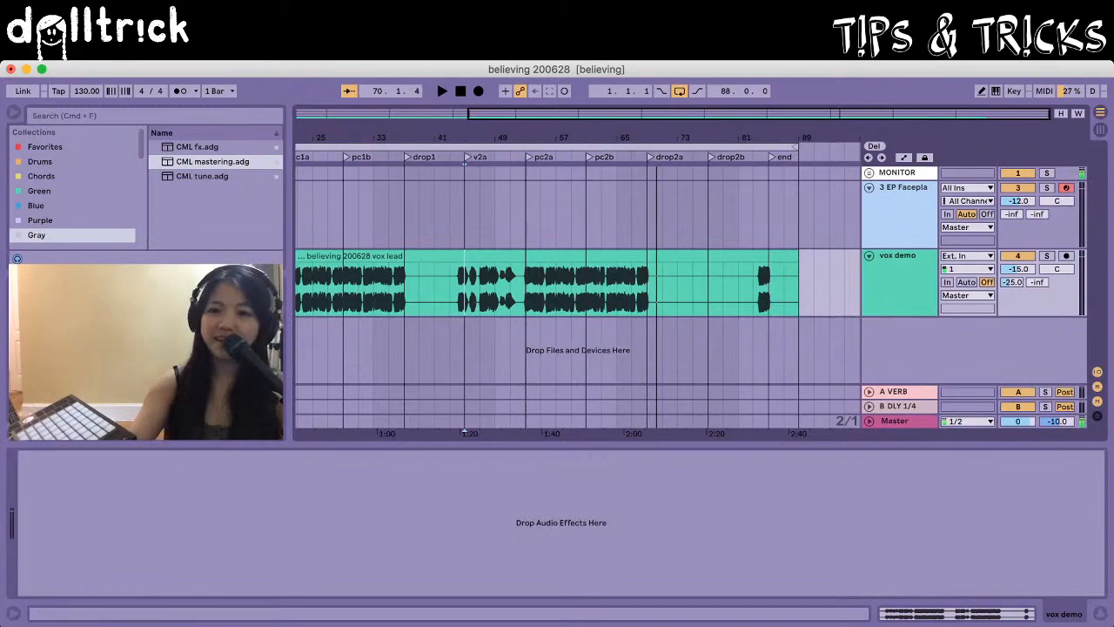
key("super+Tab")
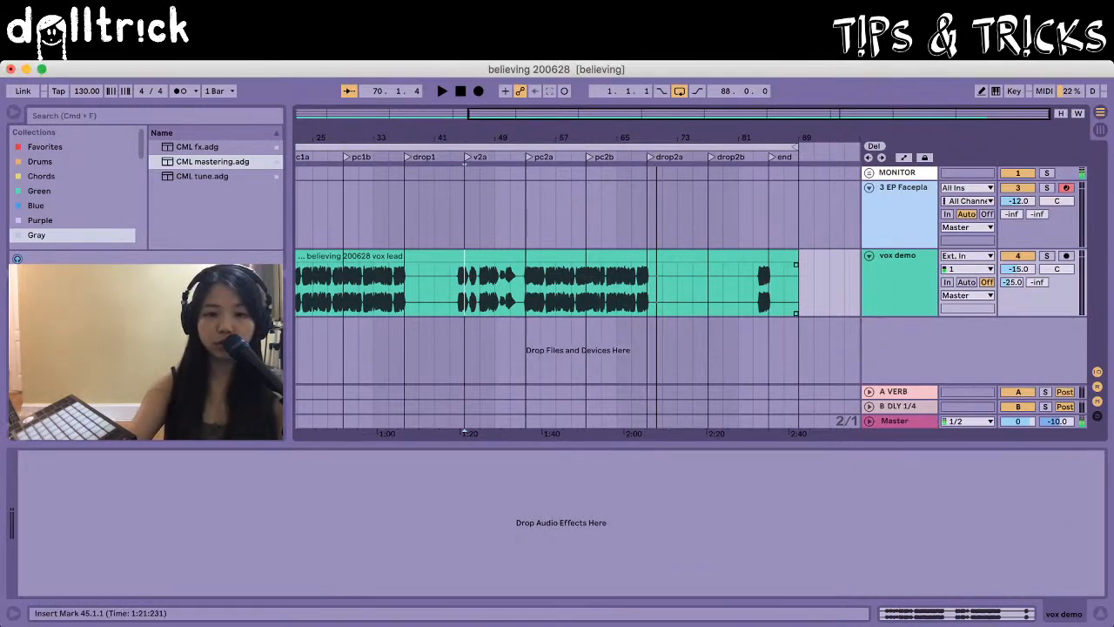
Step: Play the arrangement from bar 3 of the EP Faceplant track and add a locator at bar 19, stopping playback at the first drop
scroll(578, 287, "left", 5)
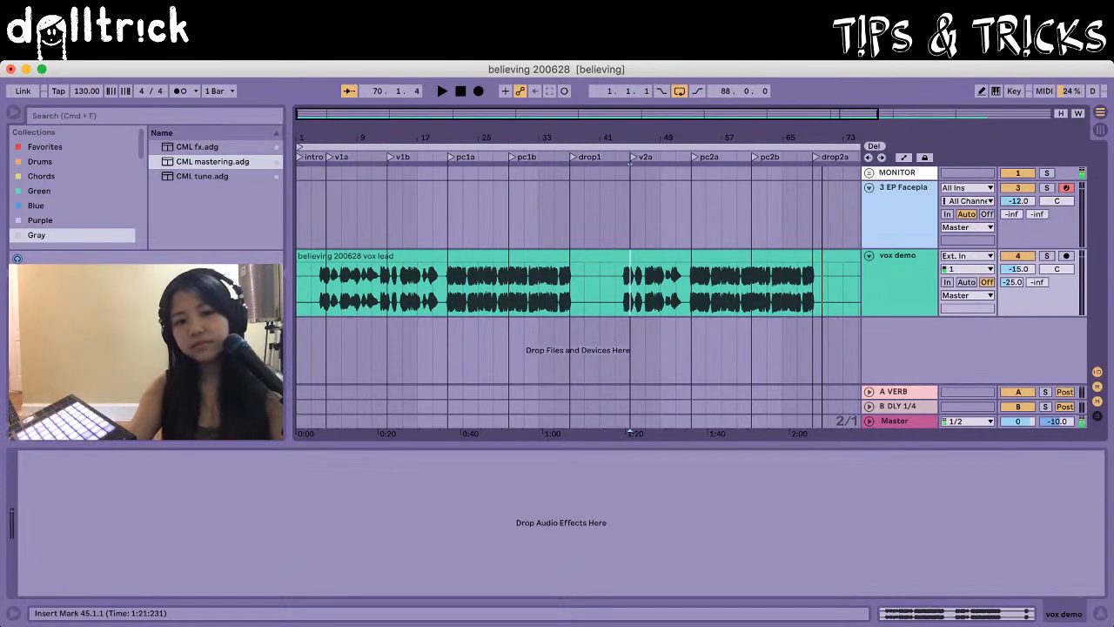
left_click(310, 214)
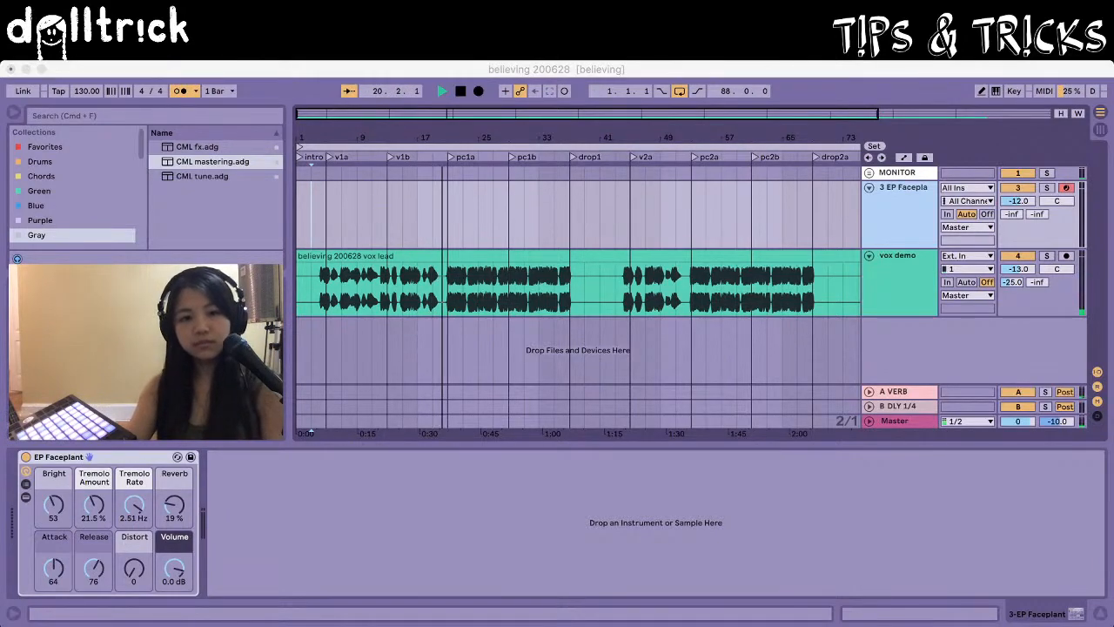
key("super+Tab")
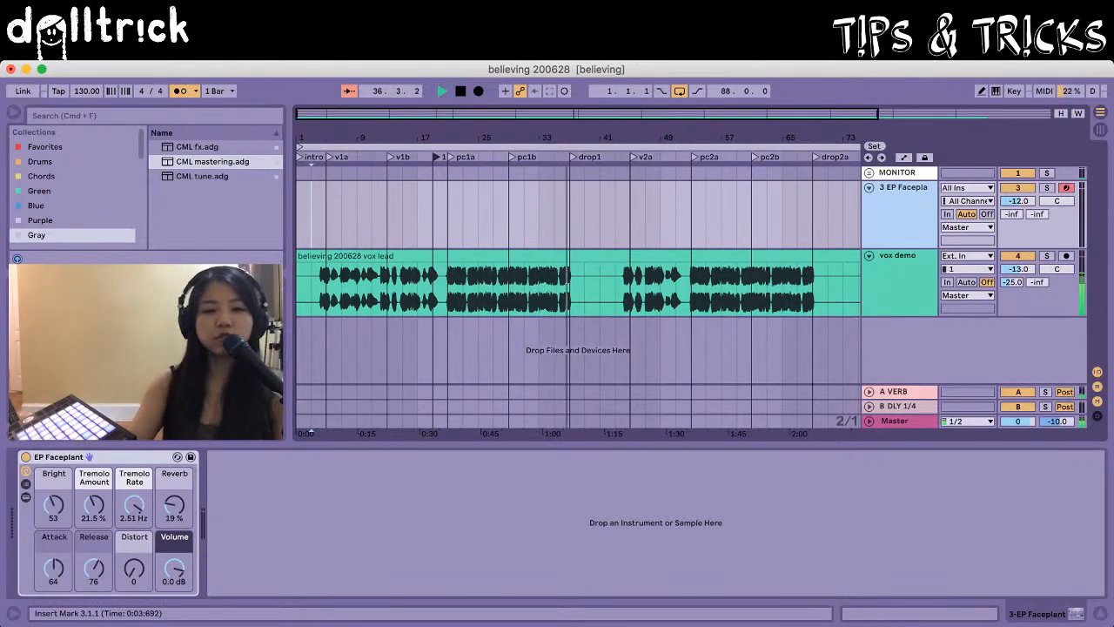
key("space")
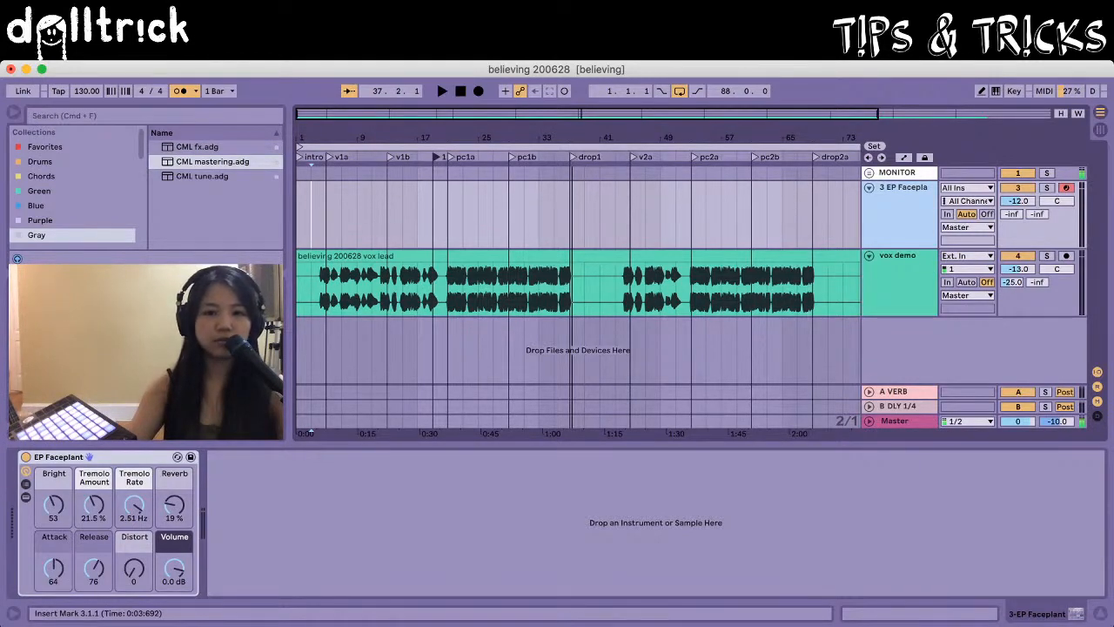
Step: Play back the vocal from the new locator at bar 19 and stop playback
double_click(436, 158)
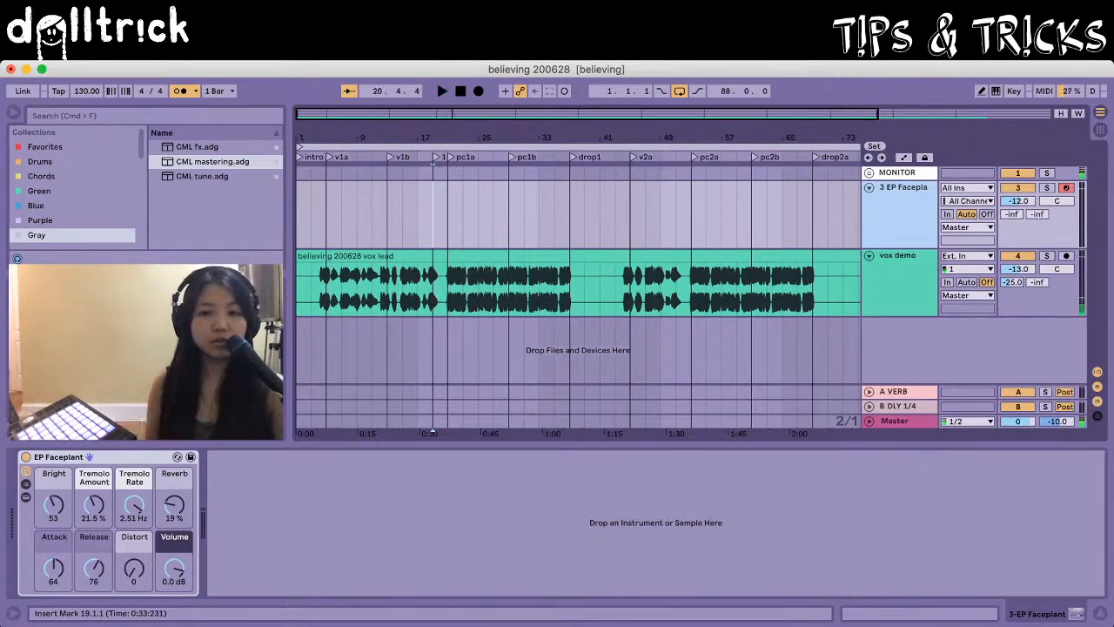
key("space")
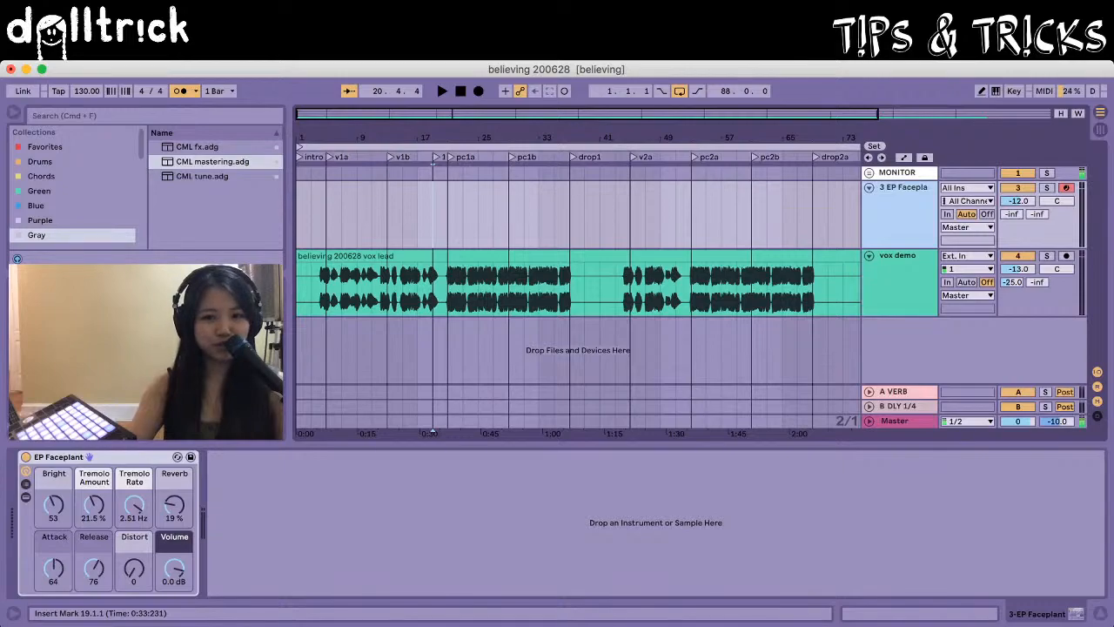
key("super+Tab")
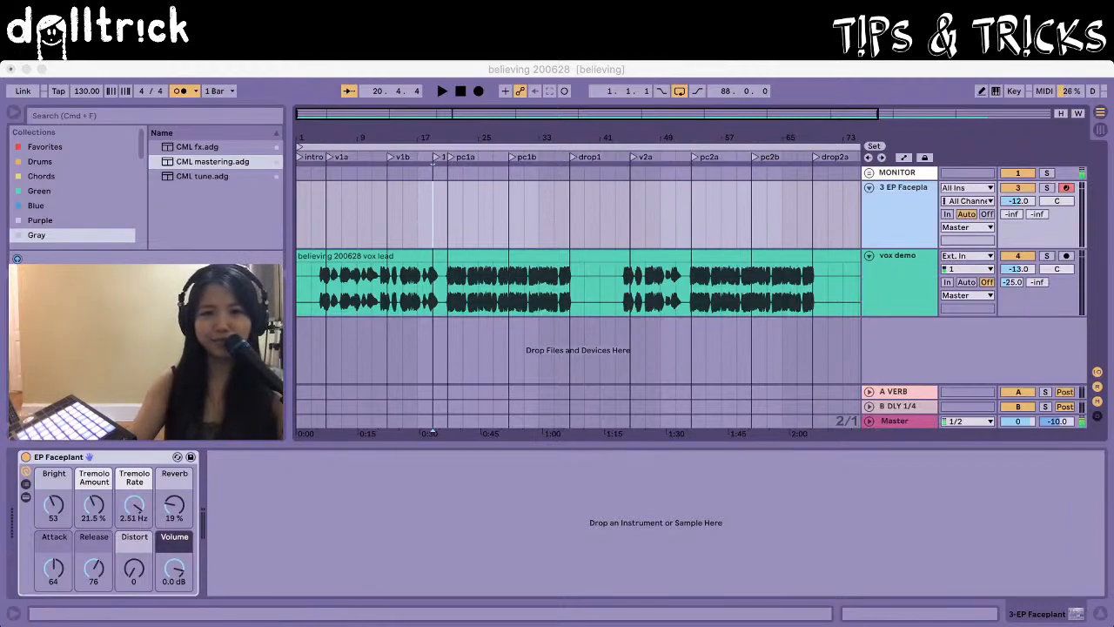
key("super+Tab")
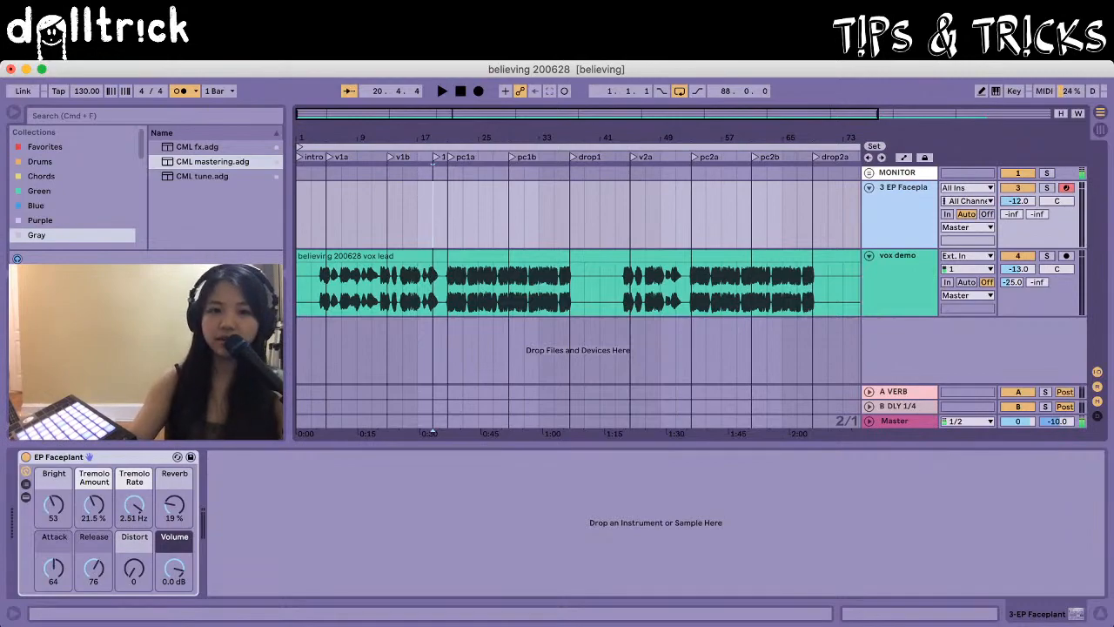
Step: Play the song from the v1a locator into the pc1a section and stop playback
left_click(330, 158)
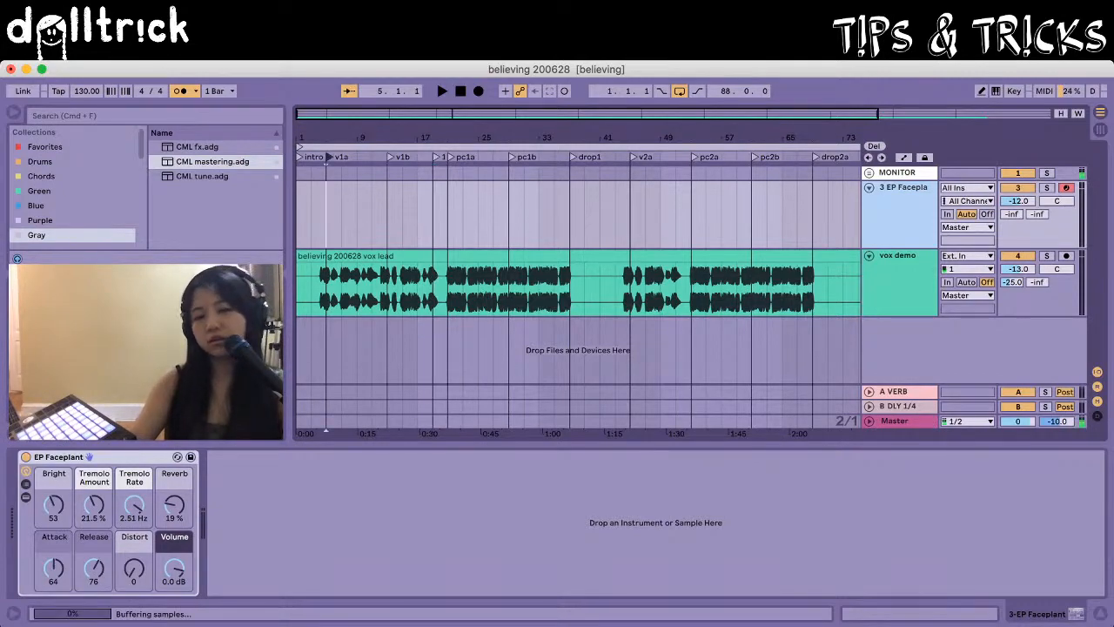
key("space")
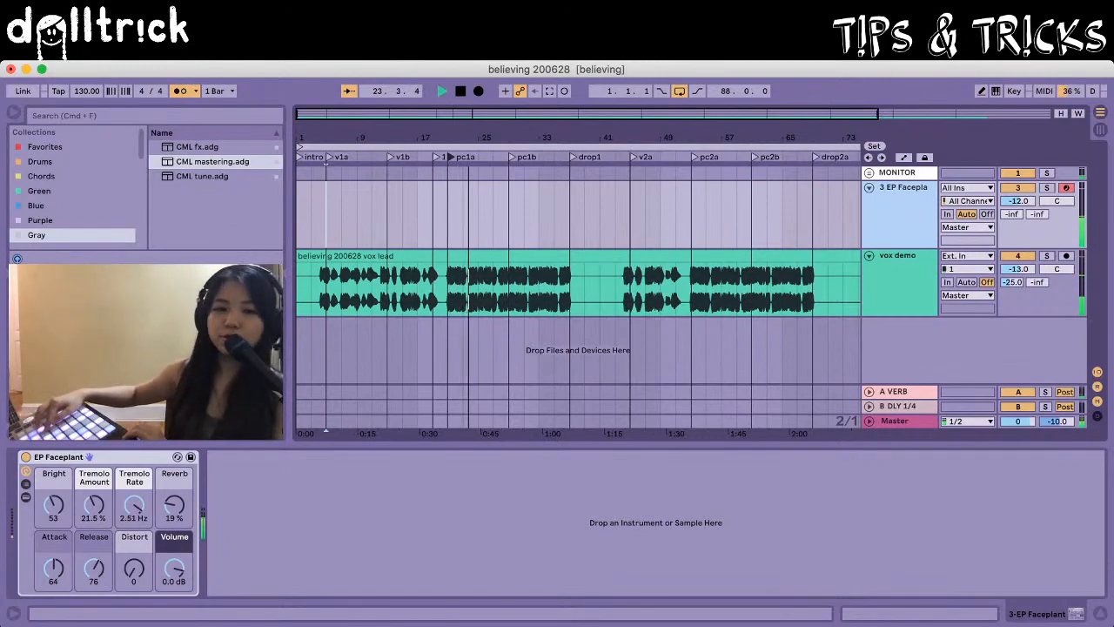
key("space")
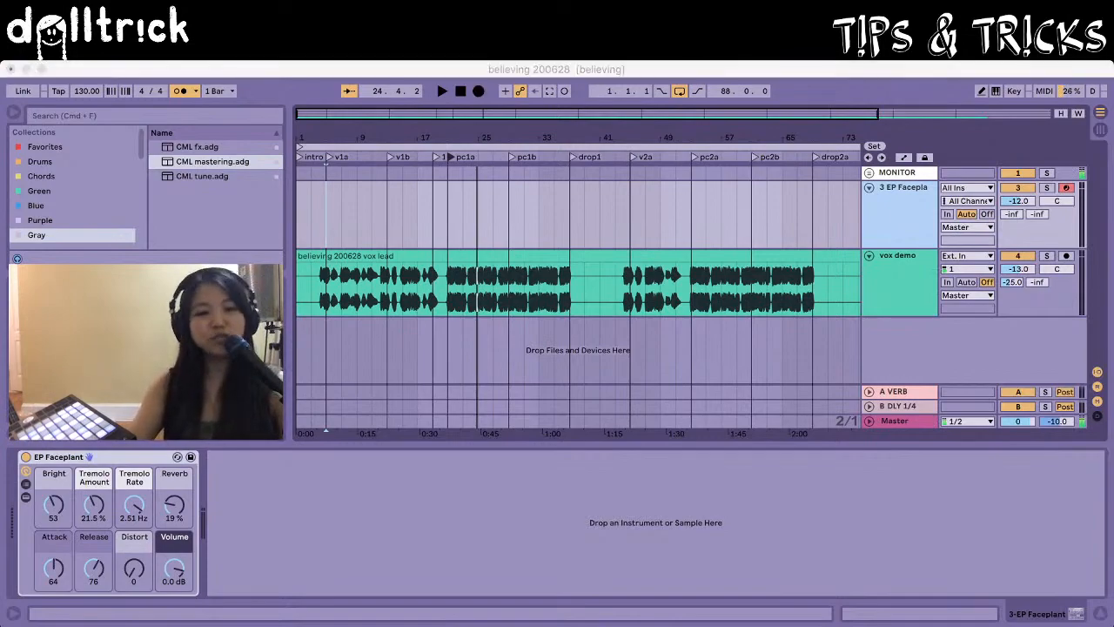
Step: Loop the eight-bar pc1a section from bar 21 to bar 29 and start playback
key("super+Tab")
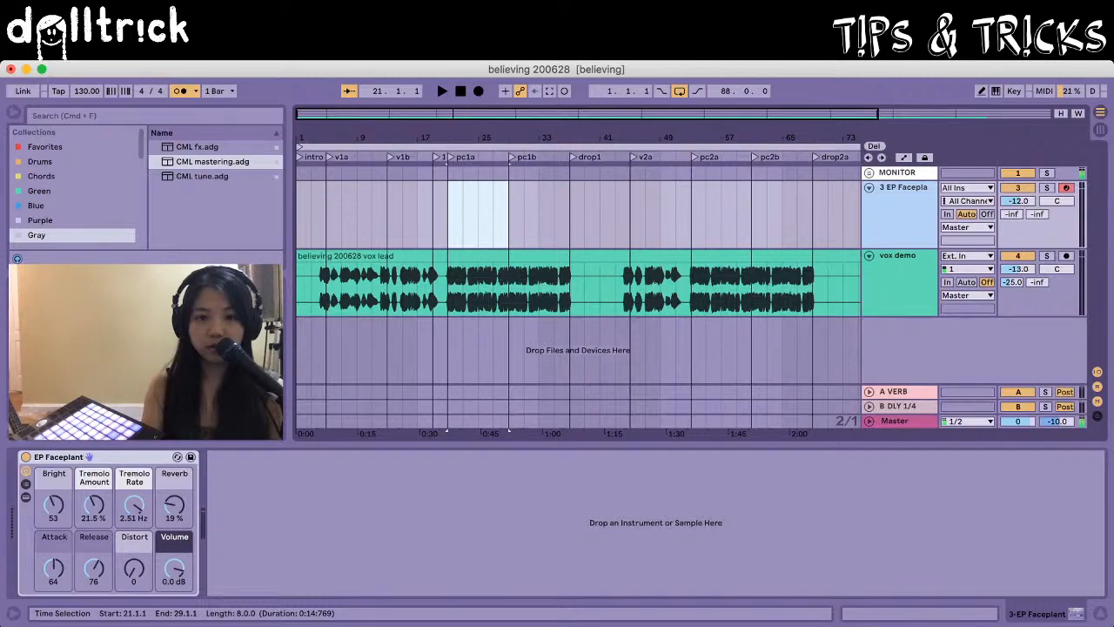
key("super+l")
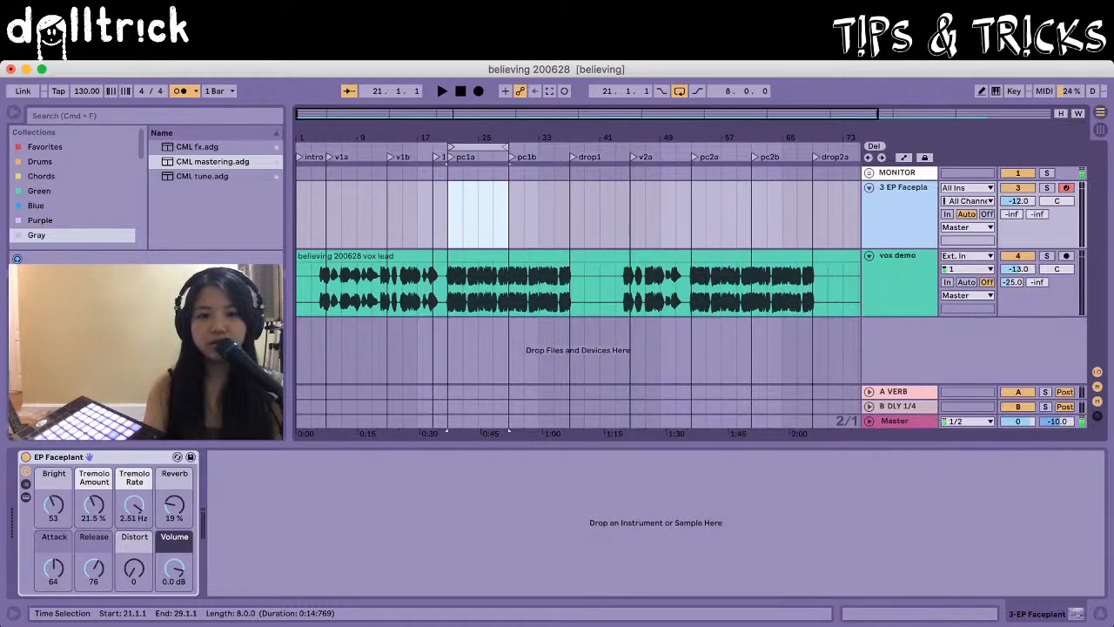
key("space")
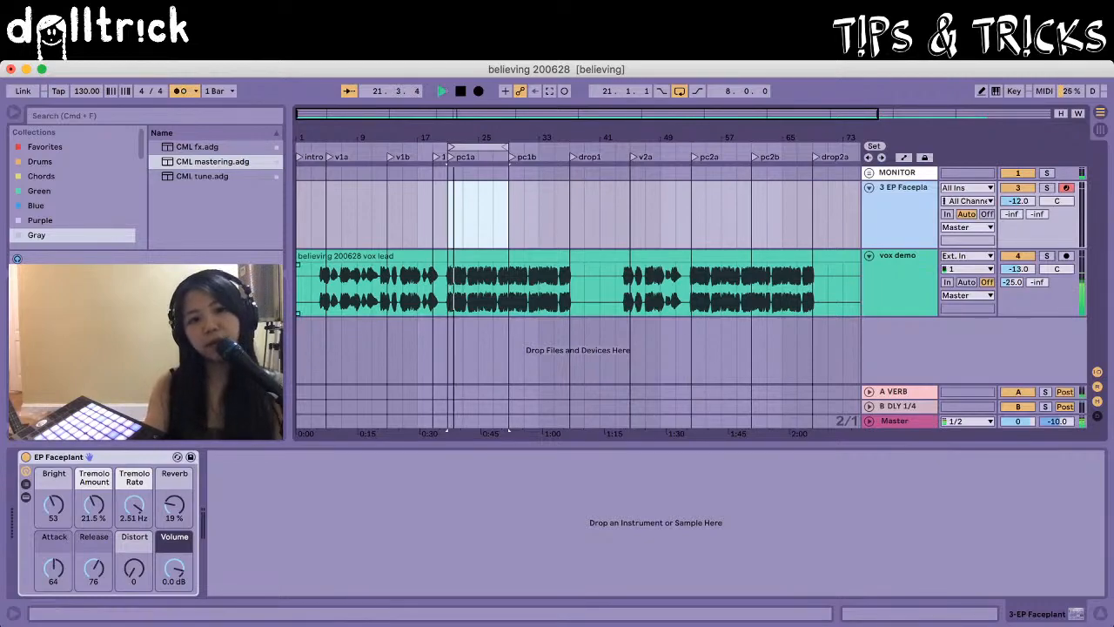
Step: Lower the vox demo track's volume to -23.0 dB while checking it against the pc1a loop
left_click_drag(1018, 268, 1018, 348)
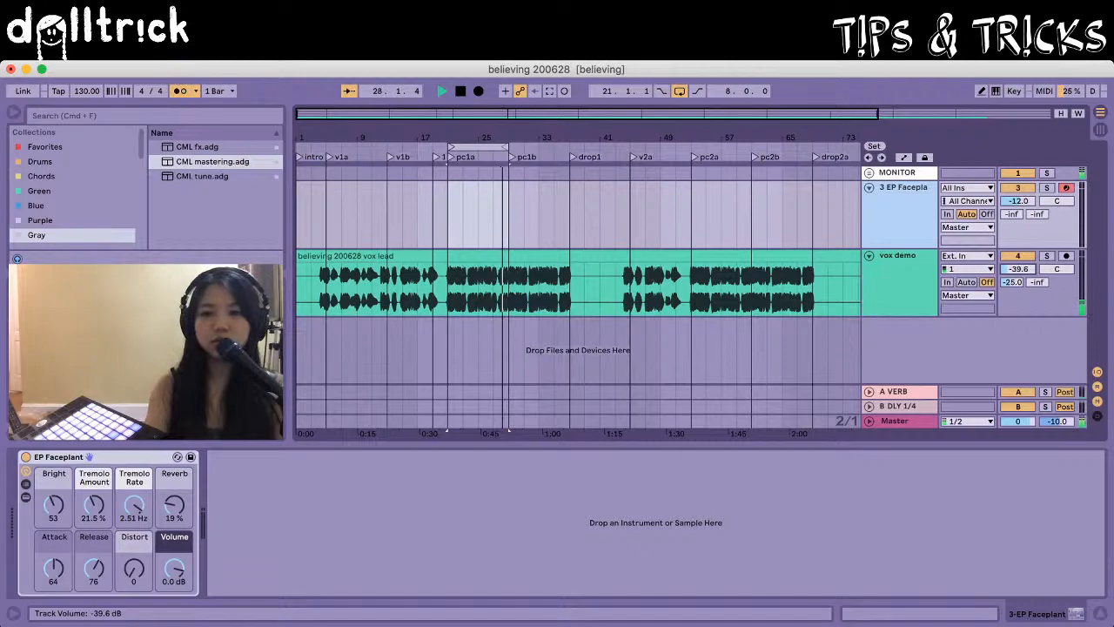
key("space")
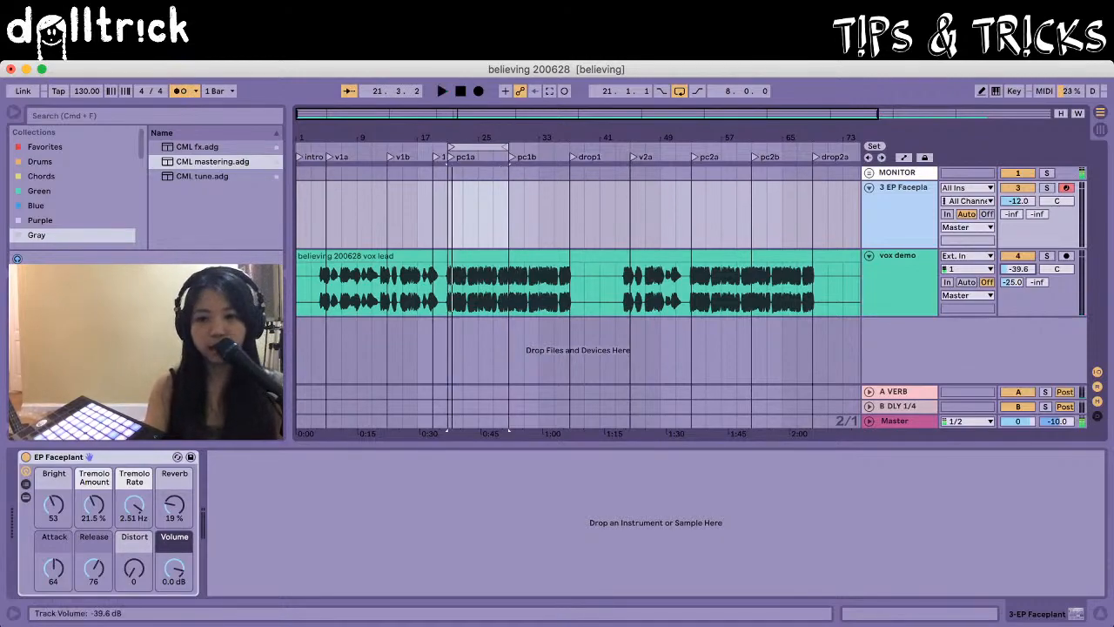
left_click_drag(1017, 269, 1017, 261)
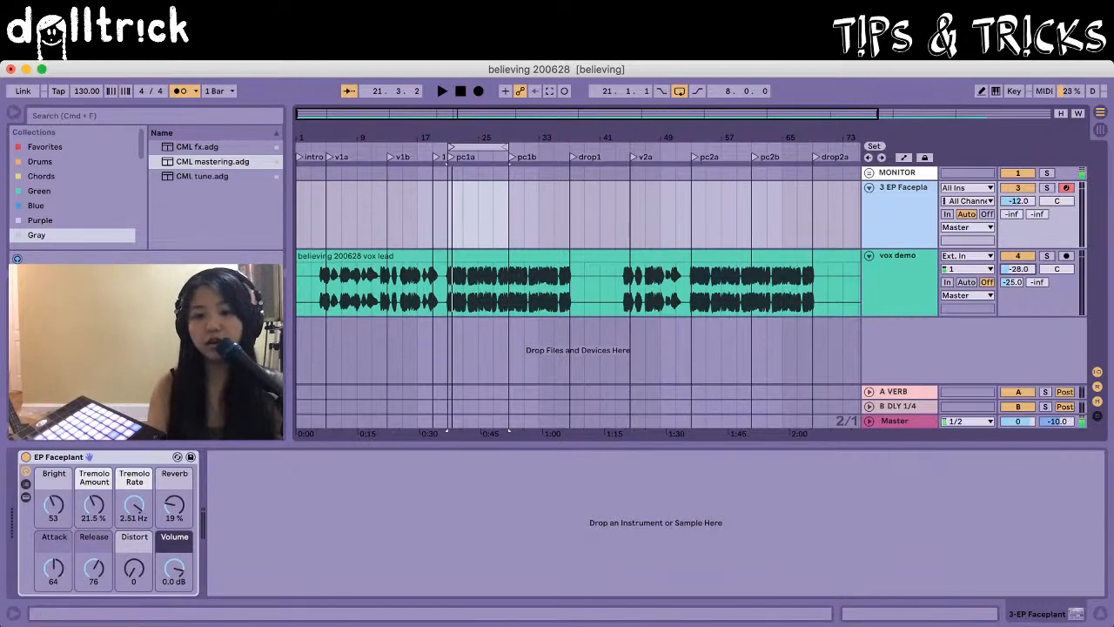
key("super+Tab")
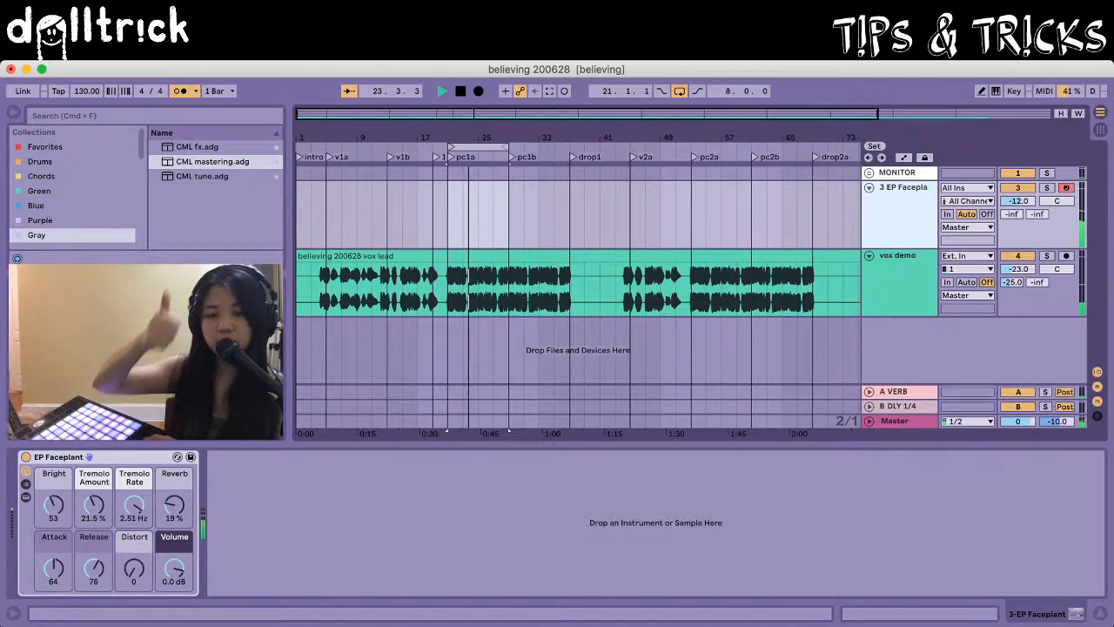
Step: Restart the pc1a loop to listen to the vocal and stop playback
key("space")
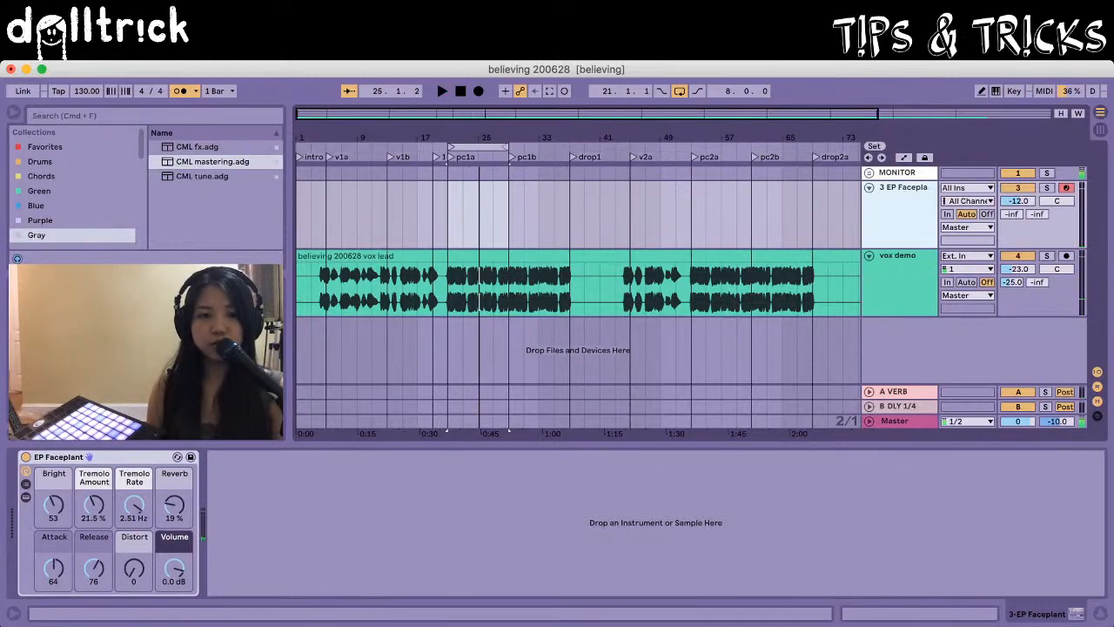
key("space")
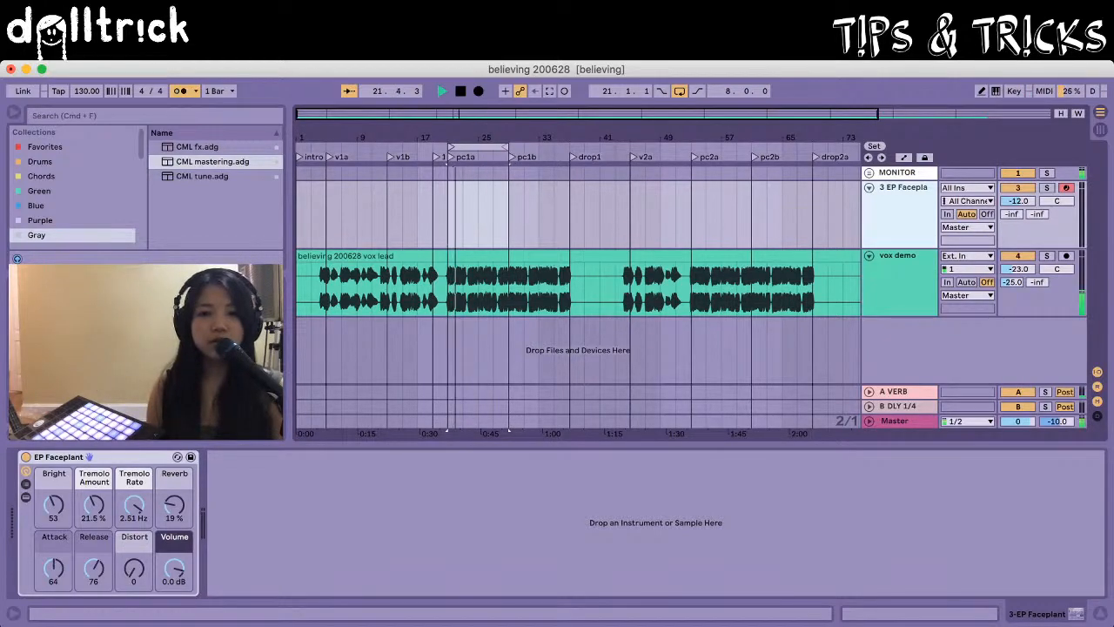
key("space")
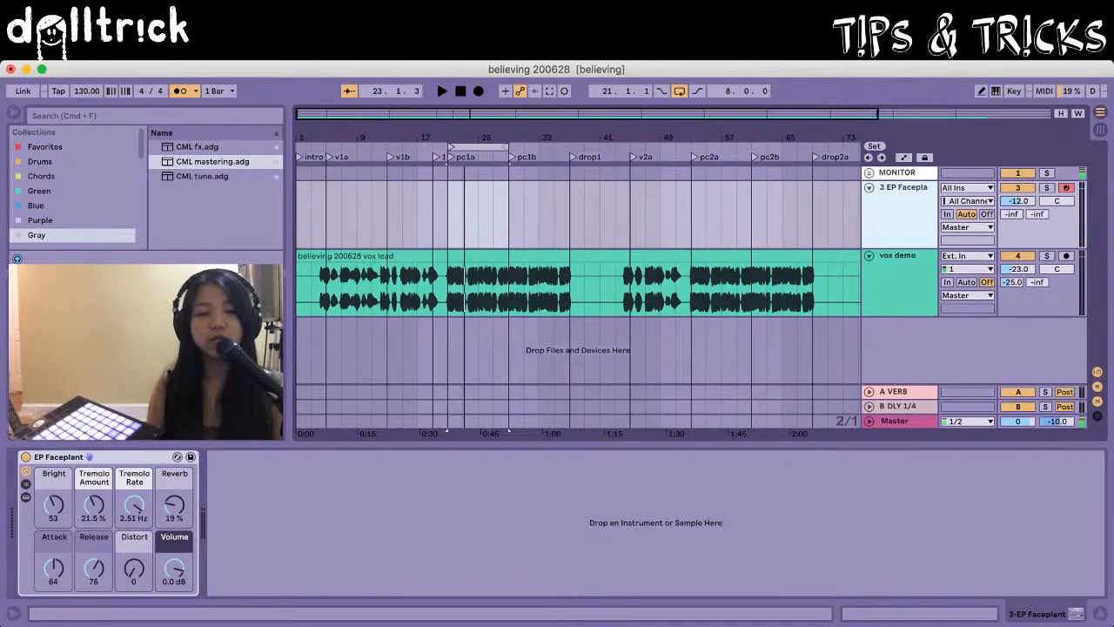
Step: In Session View, play chords over the looped vocal and capture the MIDI as a clip in the EP Faceplant track's first slot
key("Tab")
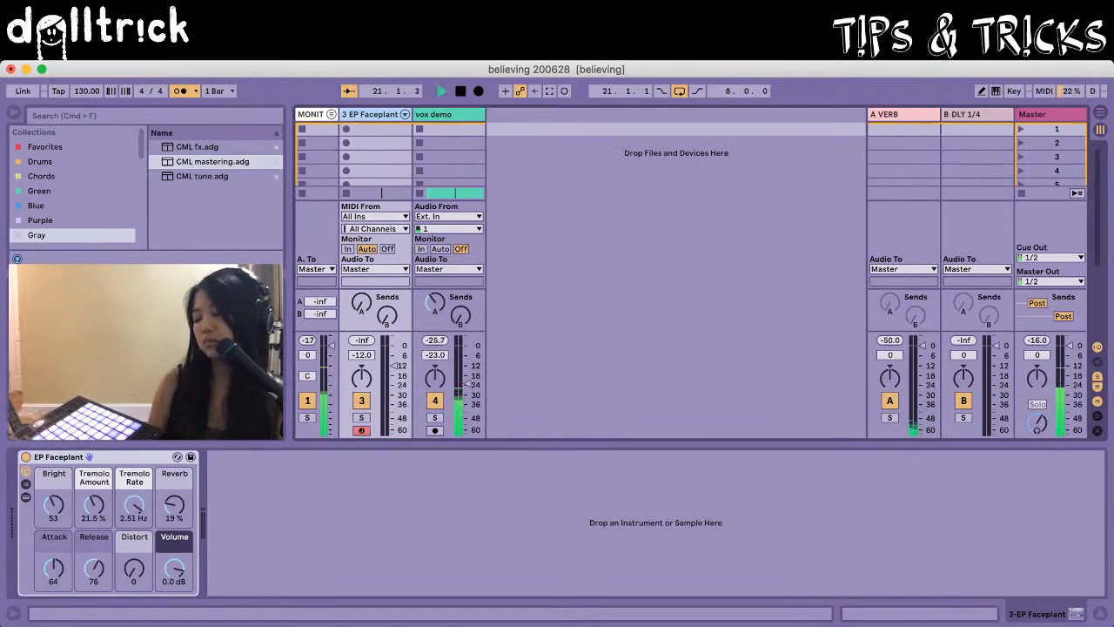
key("space")
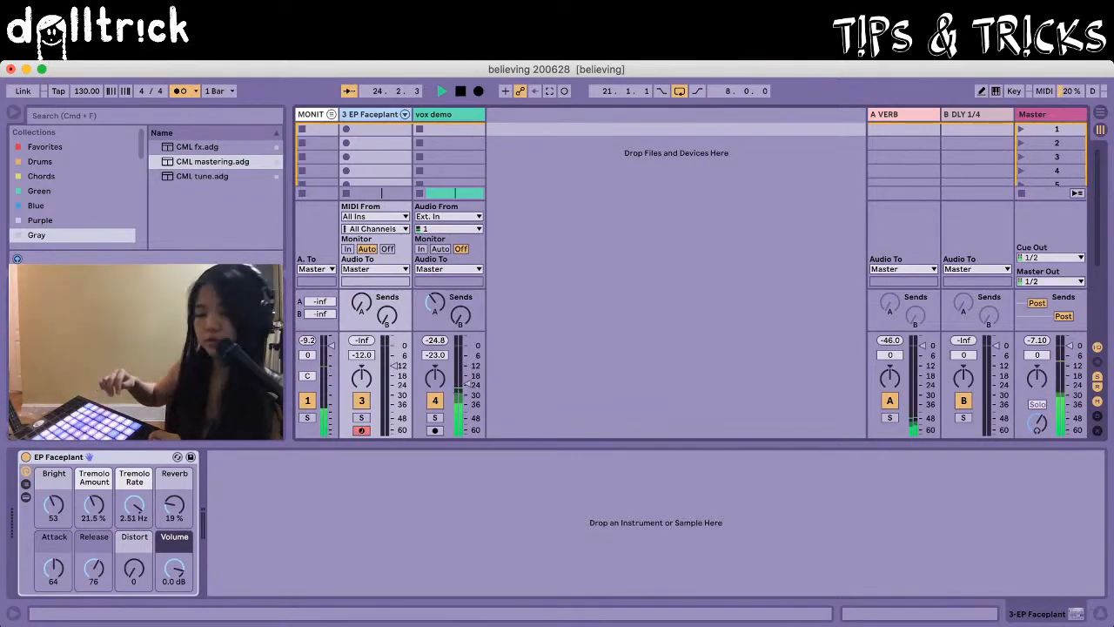
key("shift+super+F9")
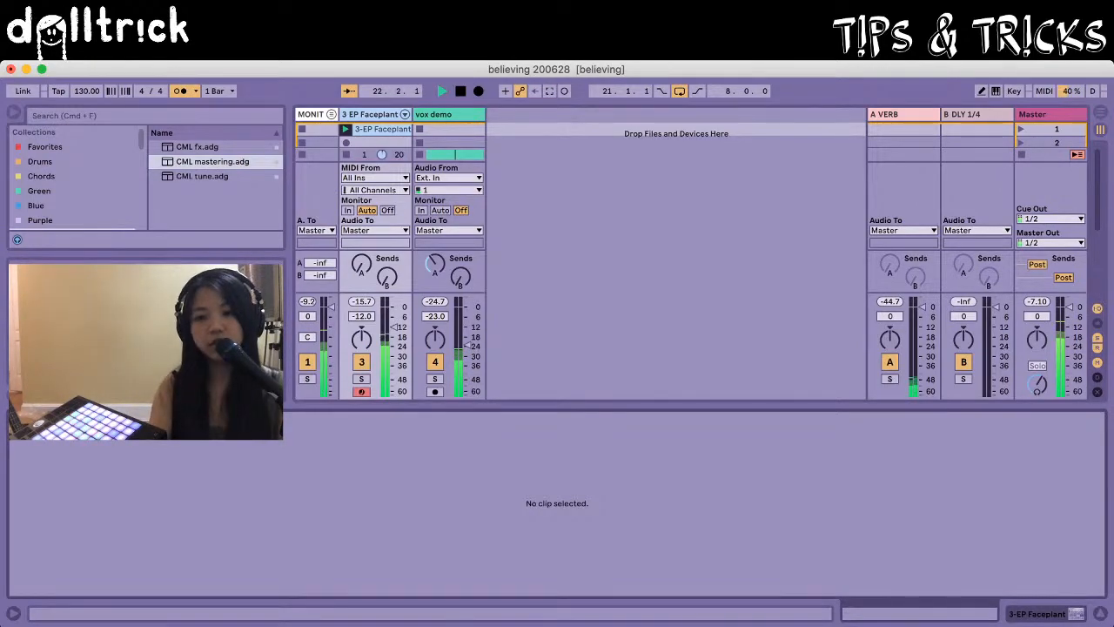
Step: Stop playback and set the captured chord clip's loop to four bars, from 1.1.1 to 5.1.1
key("space")
left_click_drag(1101, 429, 927, 430)
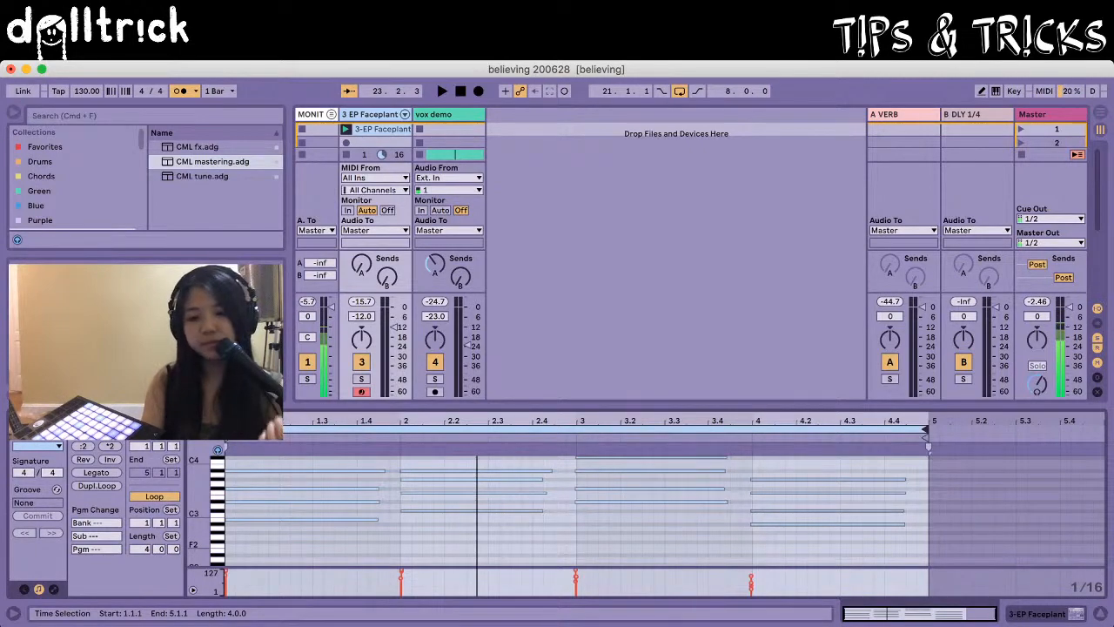
Step: Quantize all notes in the captured chord clip and apply Legato so each chord extends to the next
key("super+a")
left_click(839, 544)
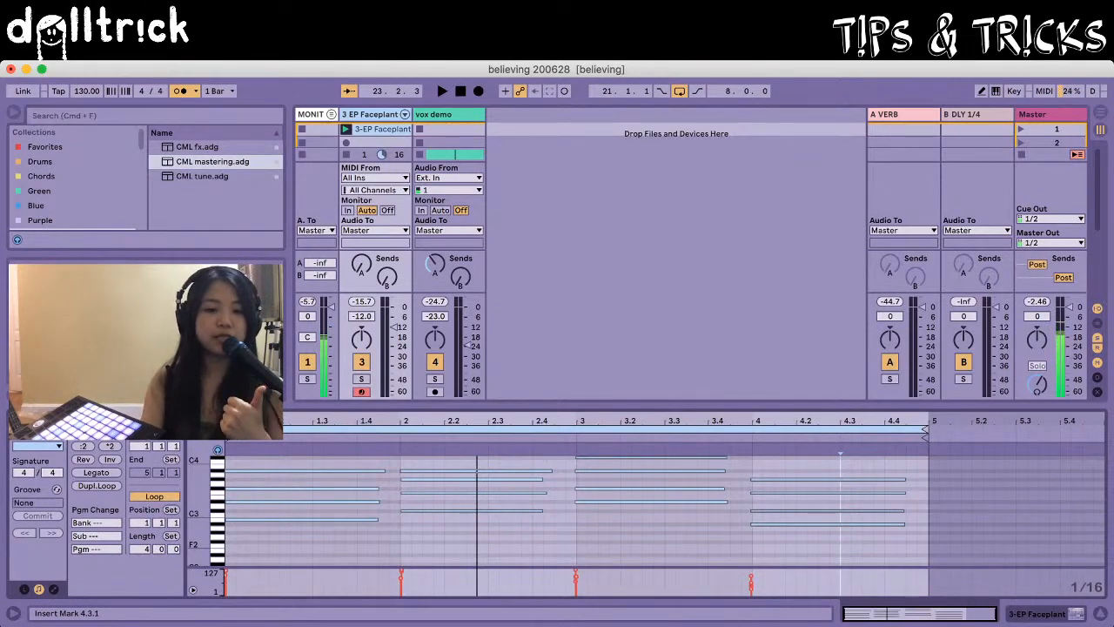
key("super+a")
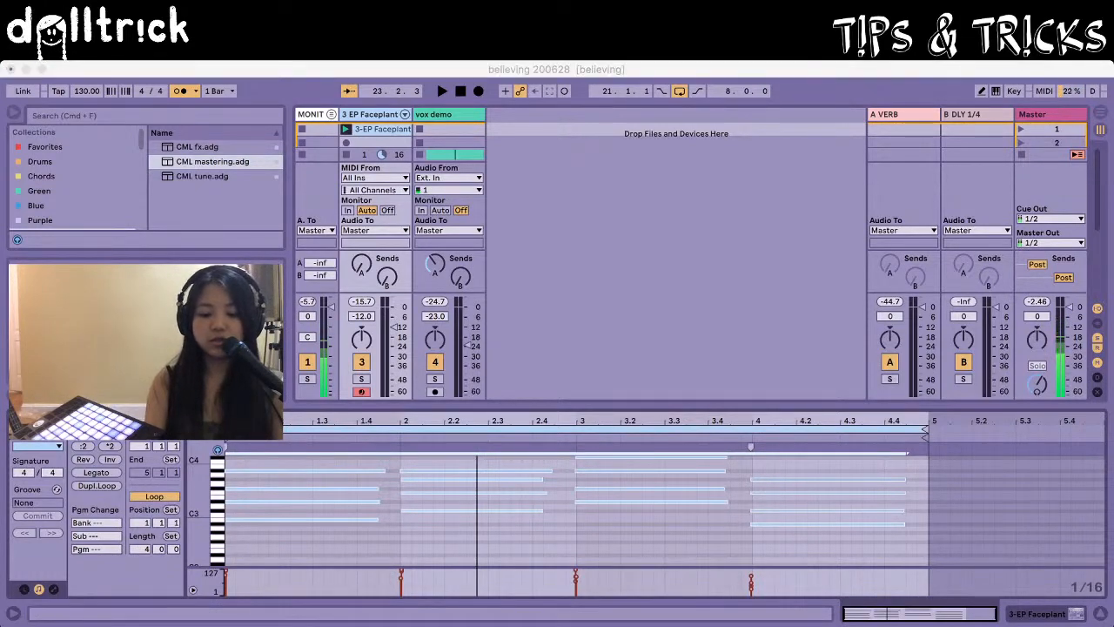
left_click(720, 540)
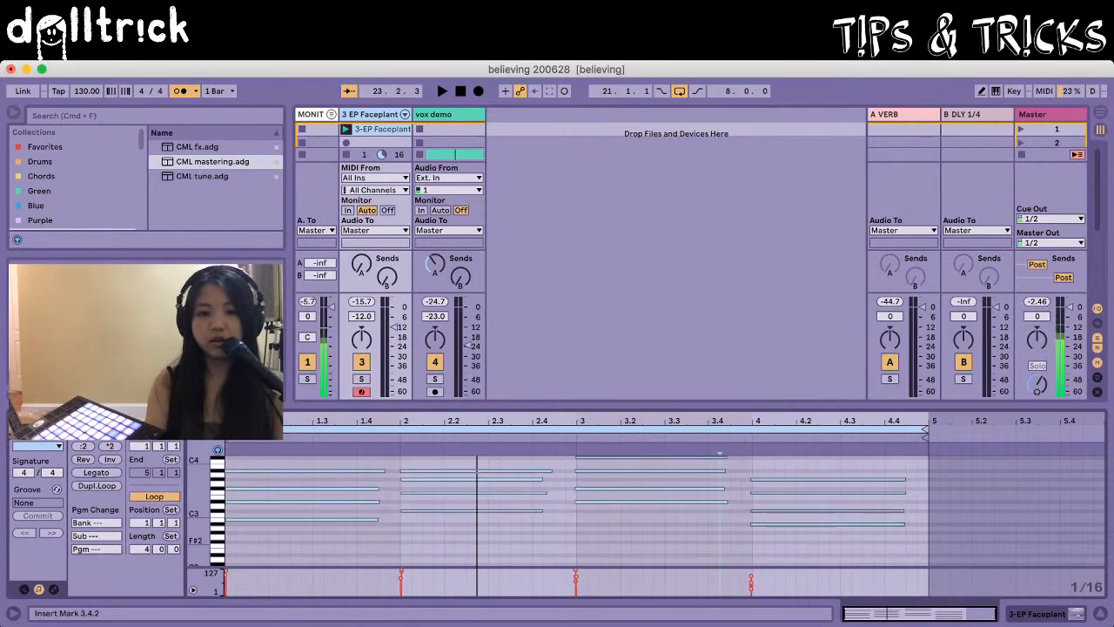
key("super+a")
key("super+u")
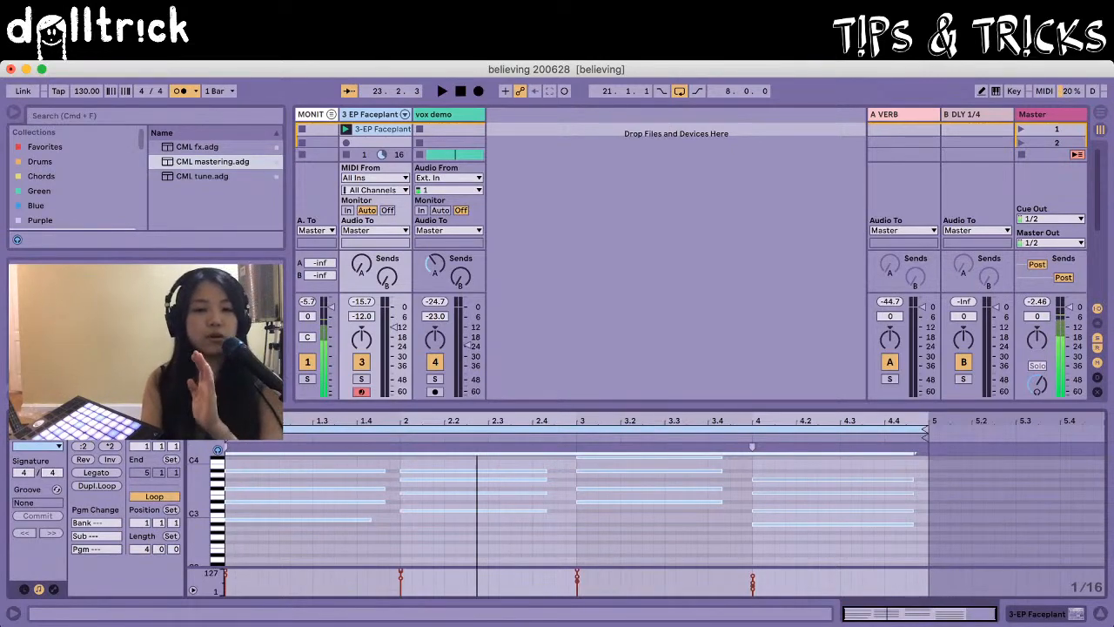
left_click(96, 472)
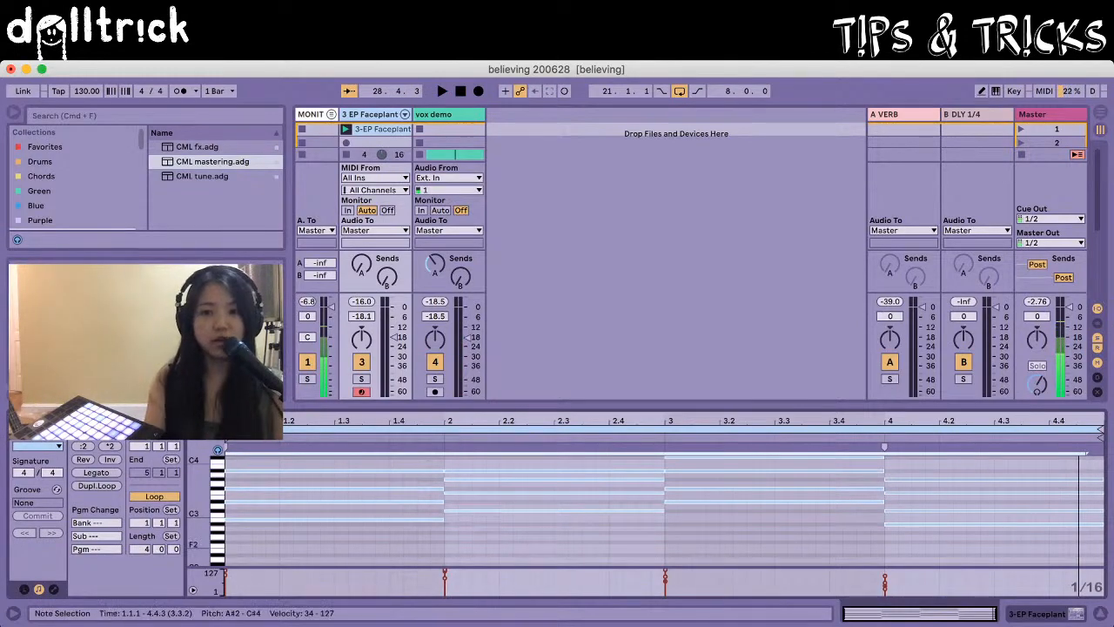
Step: Show the installed Packs in the browser
key("super+Tab")
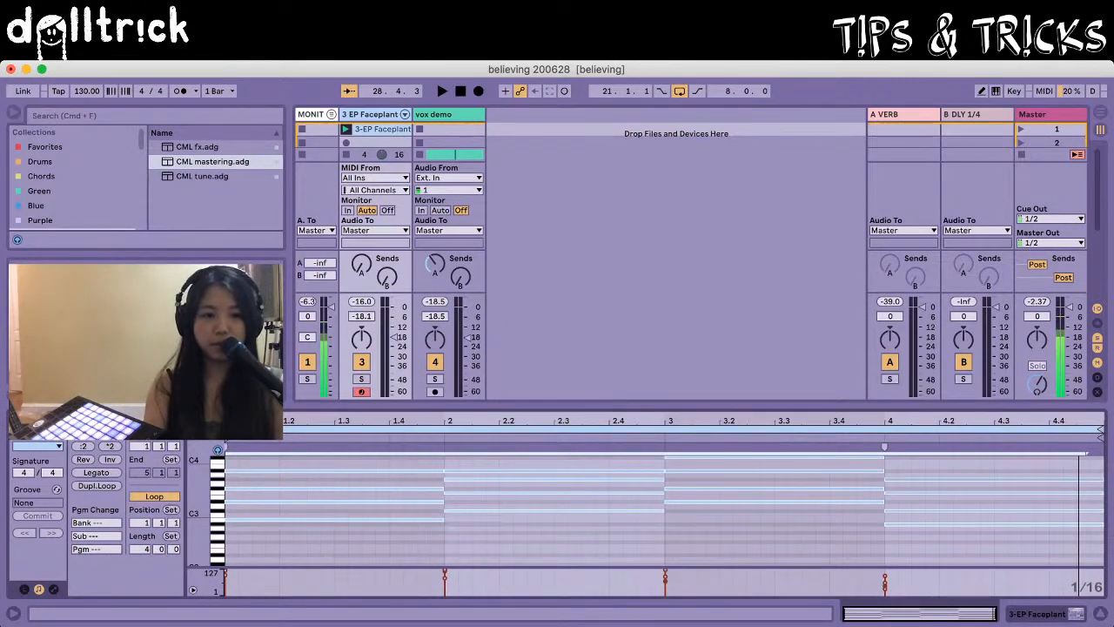
scroll(72, 179, "down", 4)
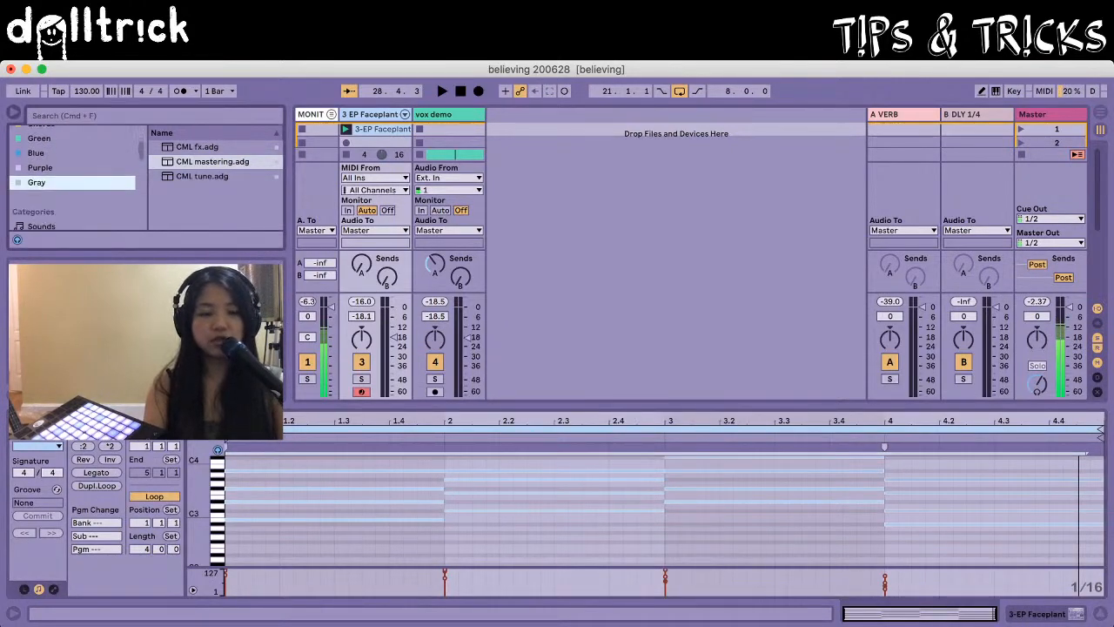
scroll(72, 179, "down", 1)
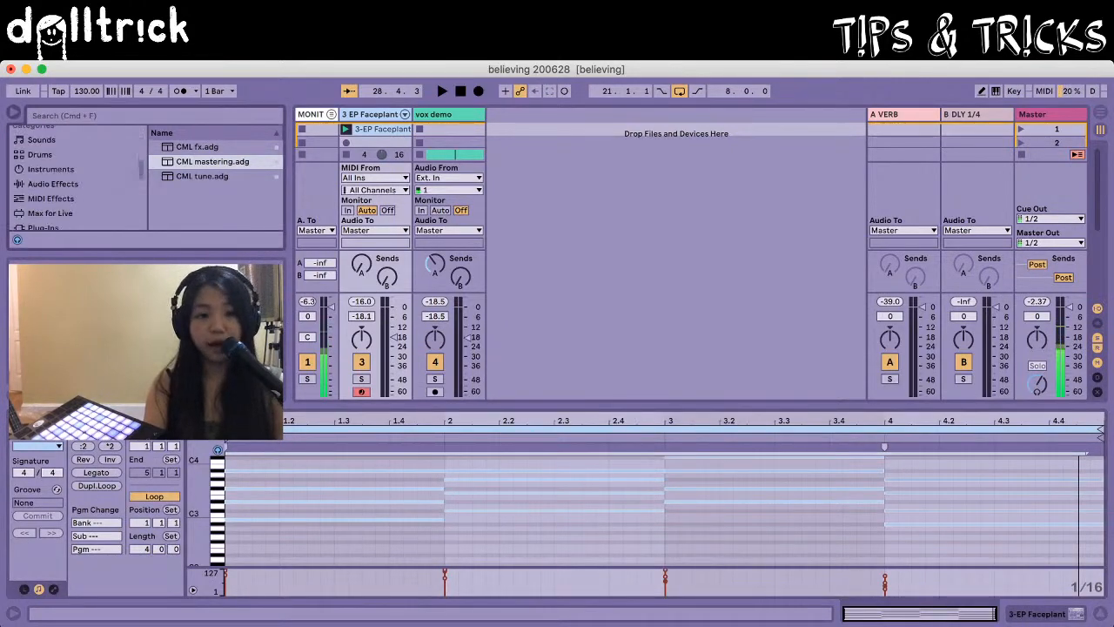
scroll(72, 179, "down", 3)
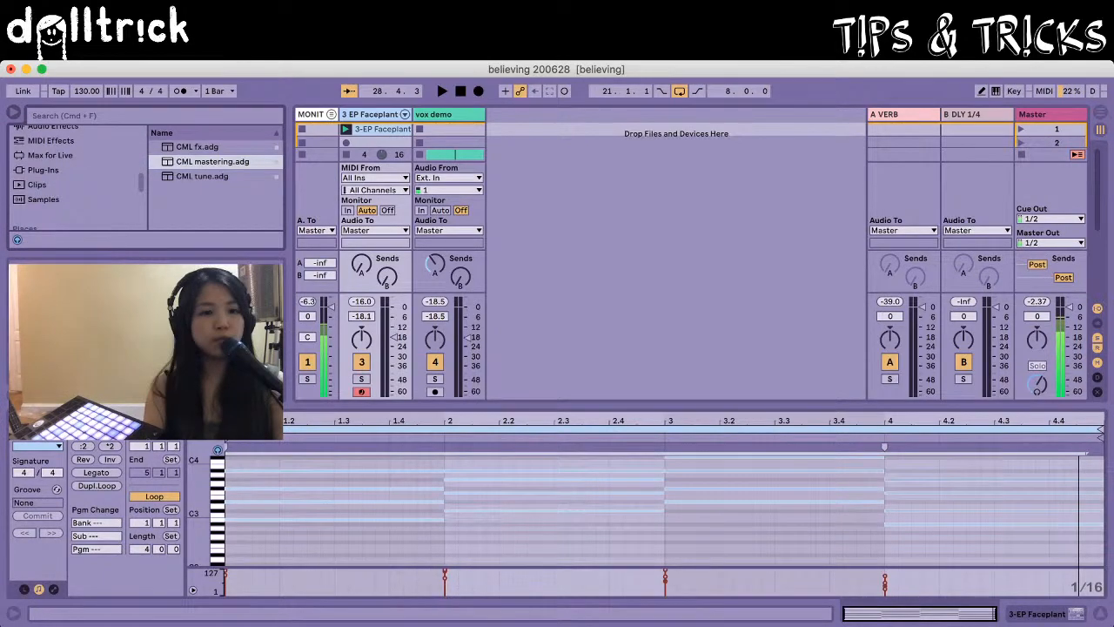
scroll(73, 179, "down", 3)
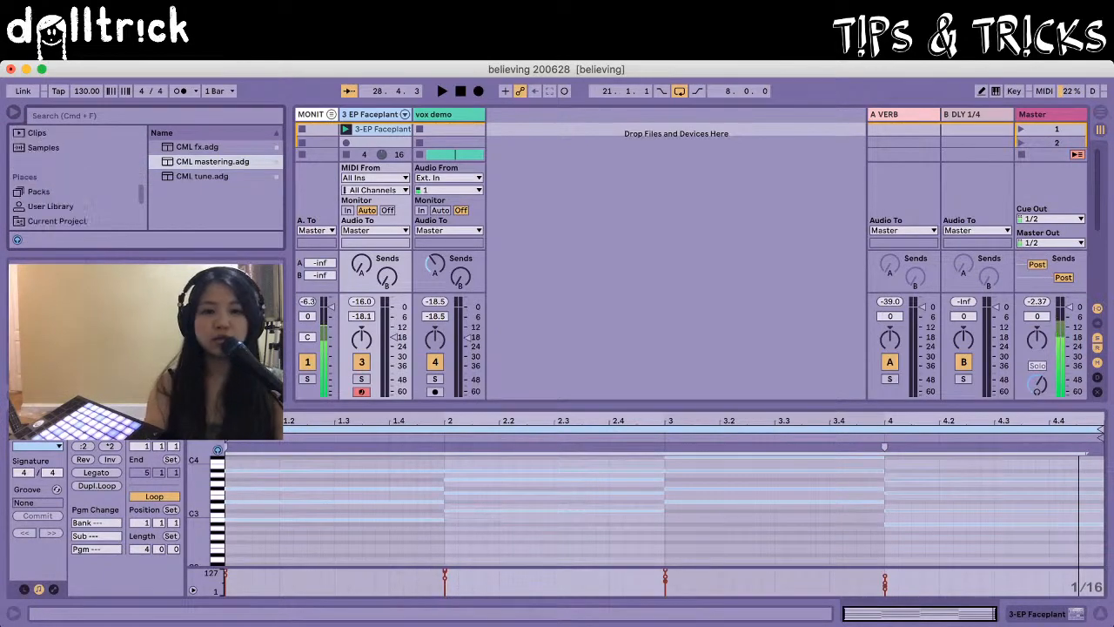
left_click(39, 191)
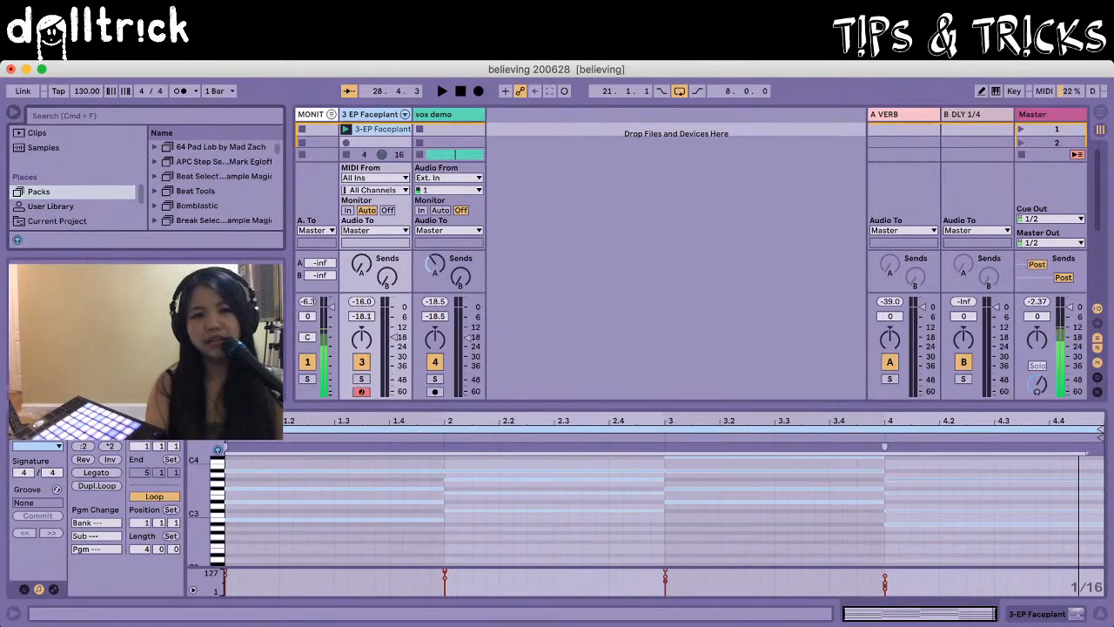
Step: Expand the Build and Drop pack and its Drums folder
scroll(213, 183, "down", 1)
scroll(213, 183, "down", 1)
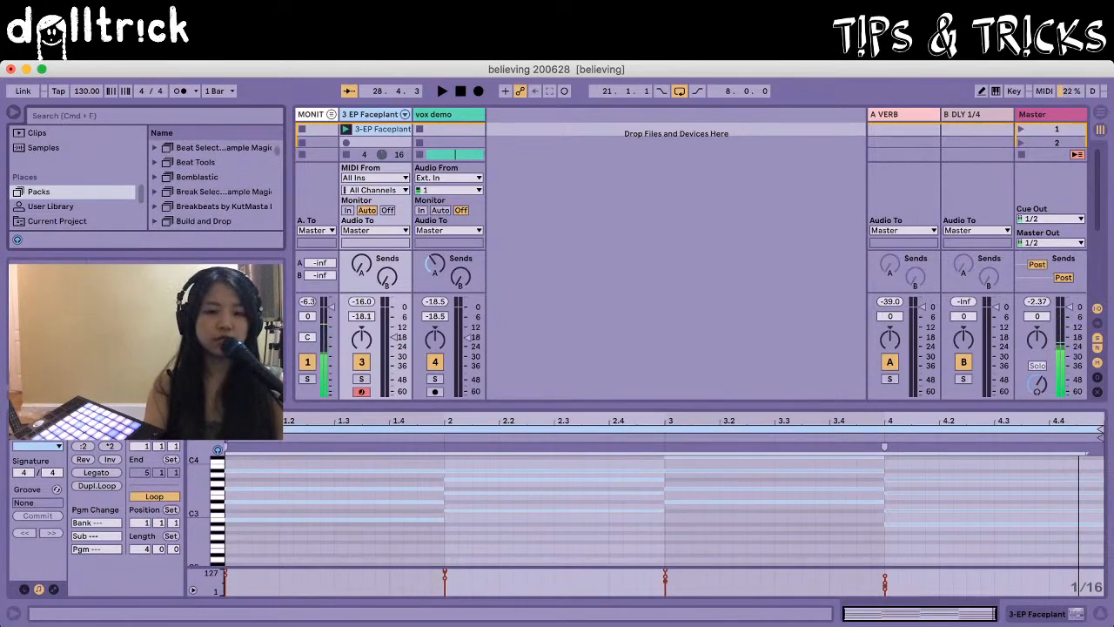
left_click(202, 221)
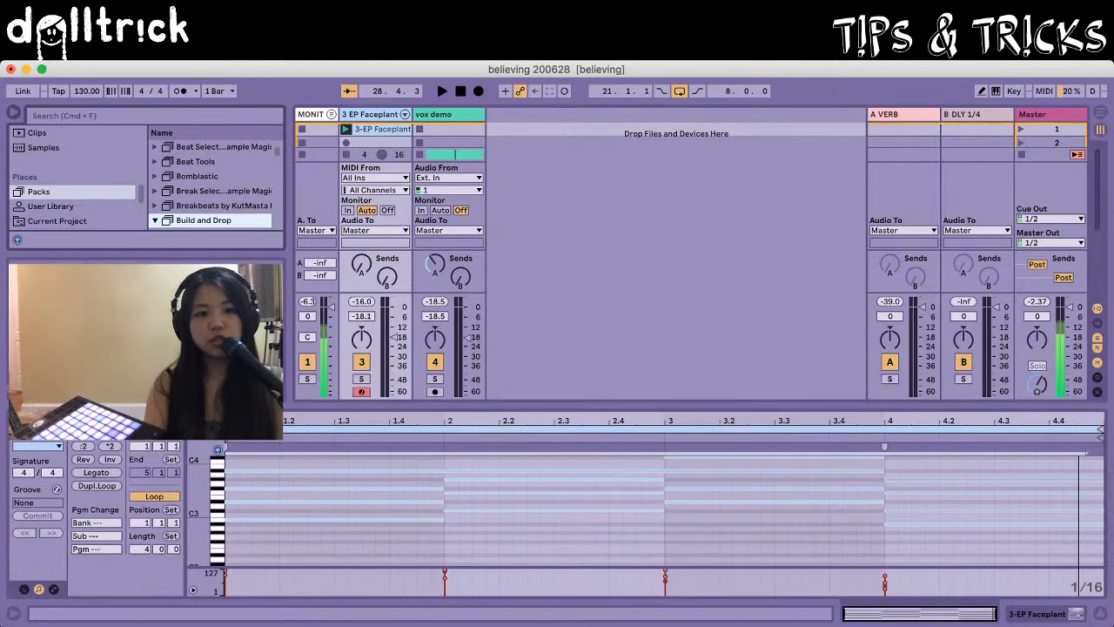
key("Right")
key("Down")
key("Right")
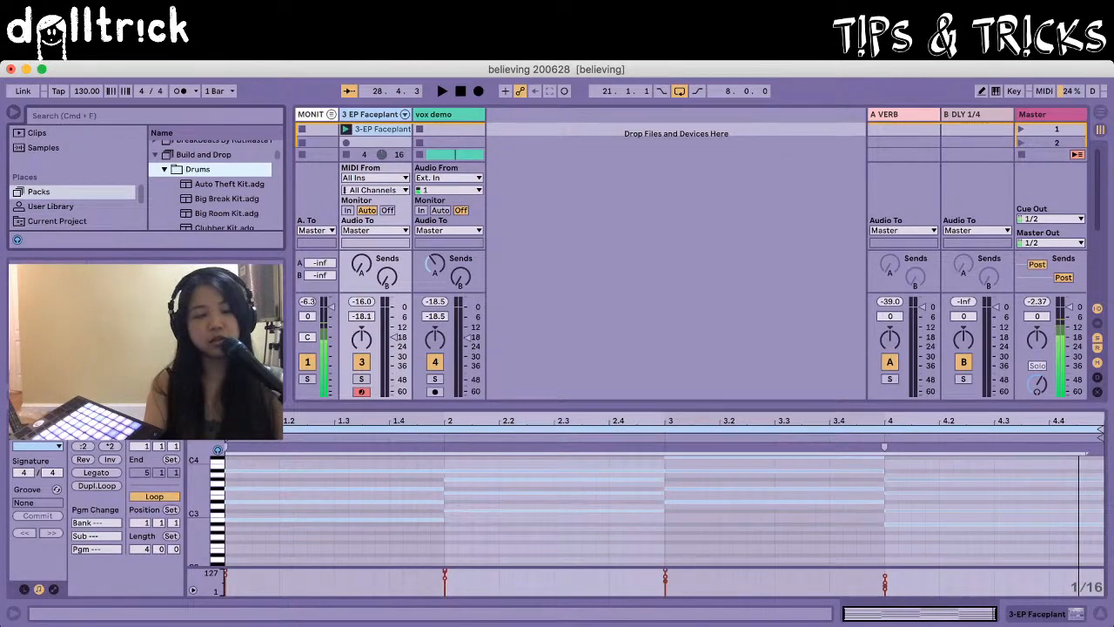
key("Left")
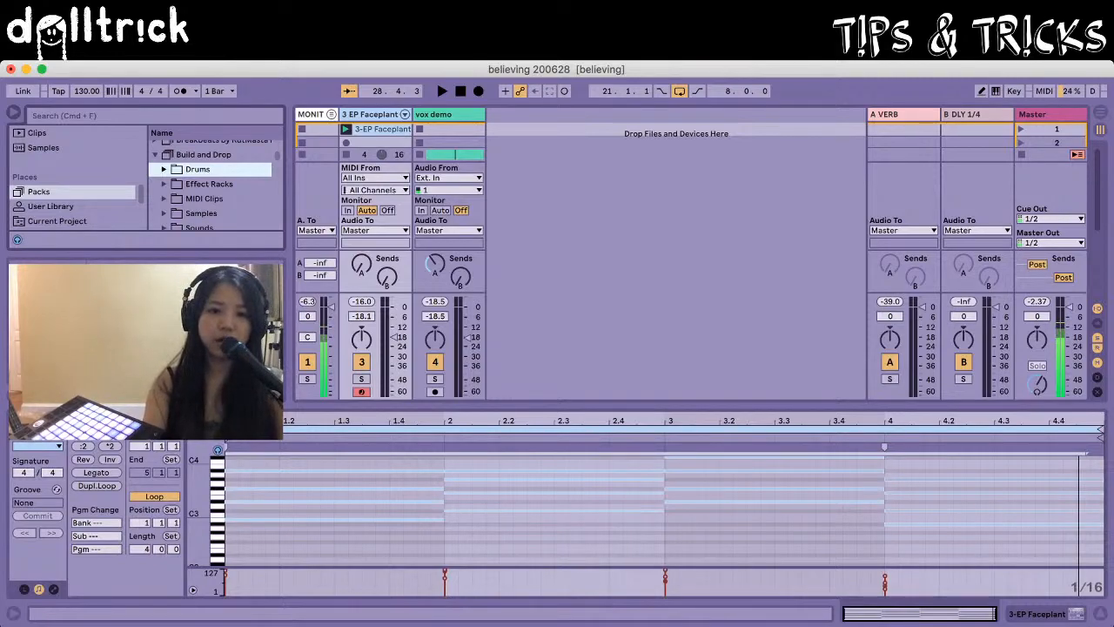
key("Right")
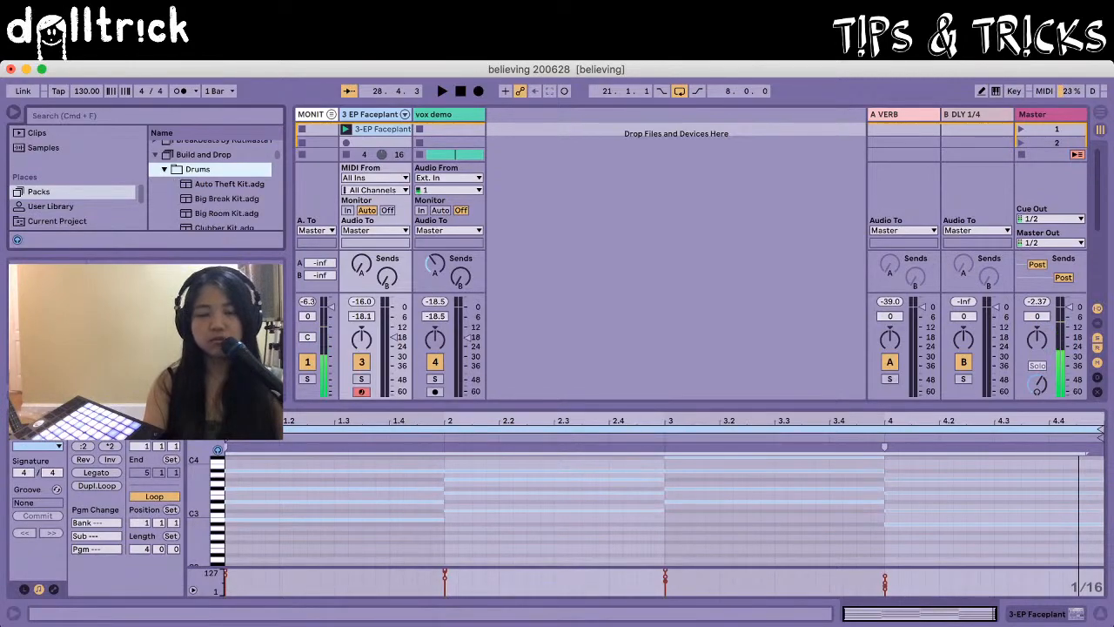
Step: Audition the Build and Drop drum kits one after another, from Auto Theft Kit.adg to Svensk House Kit.adg
key("Down")
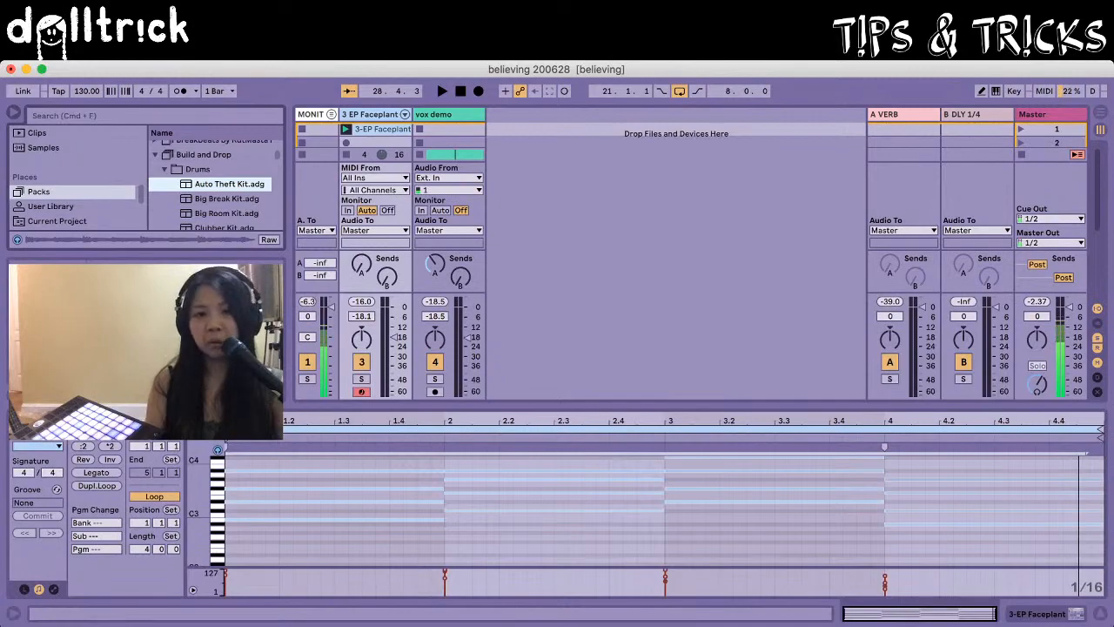
key("Down")
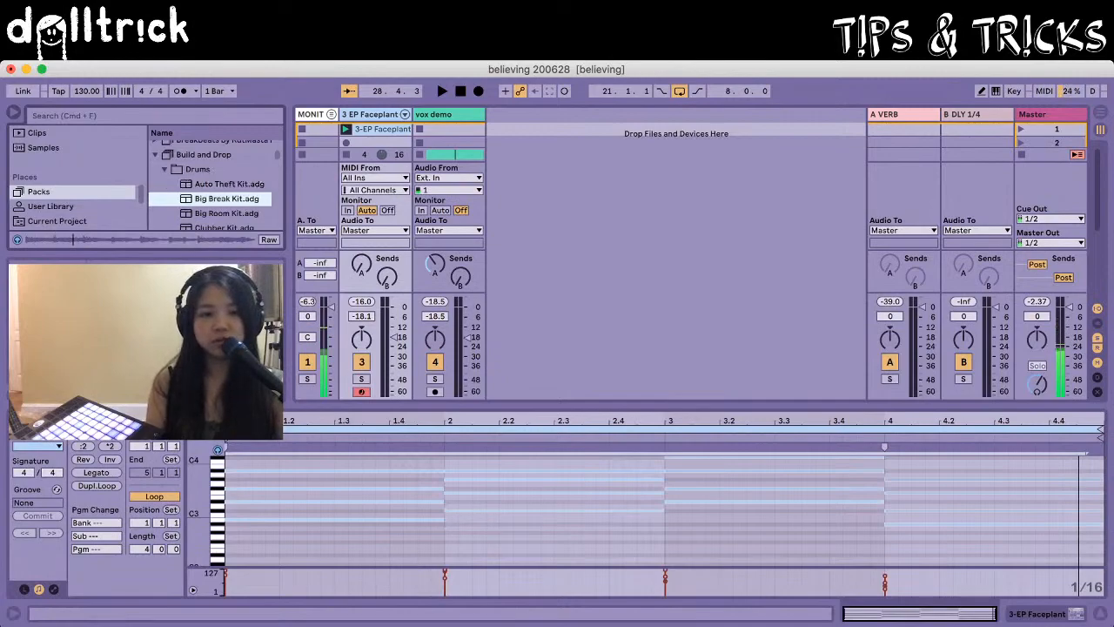
key("Down")
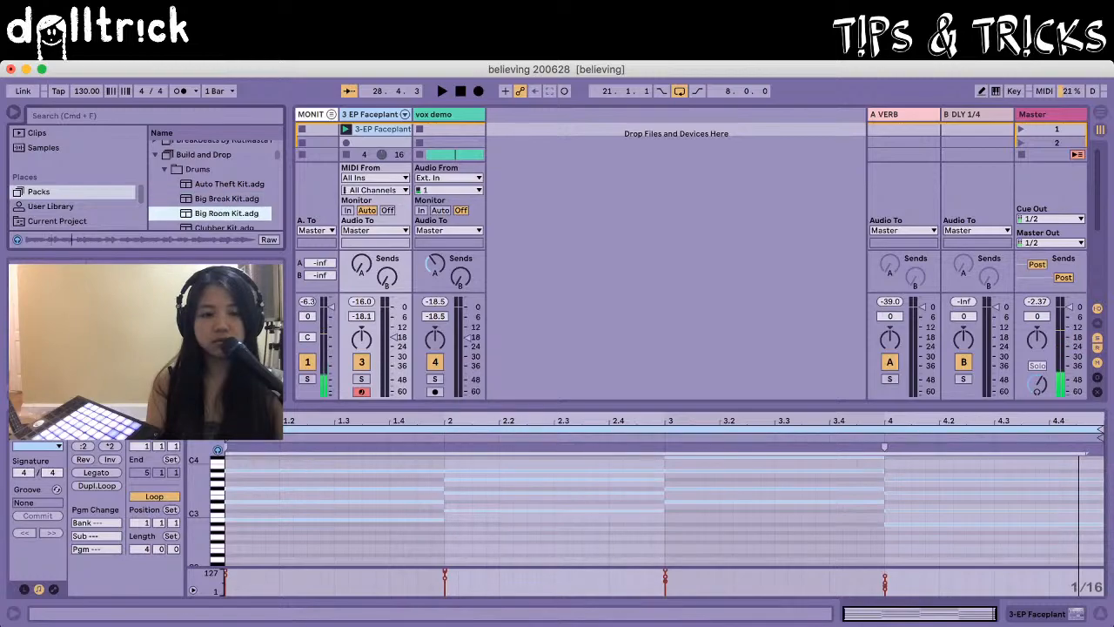
key("Down")
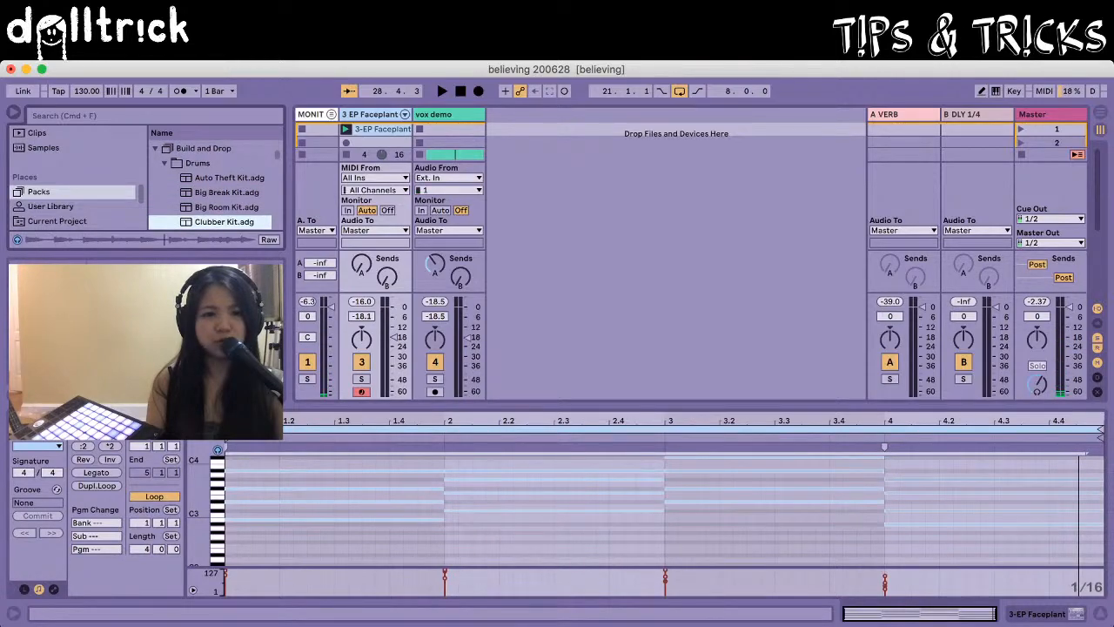
key("Down")
key("Down")
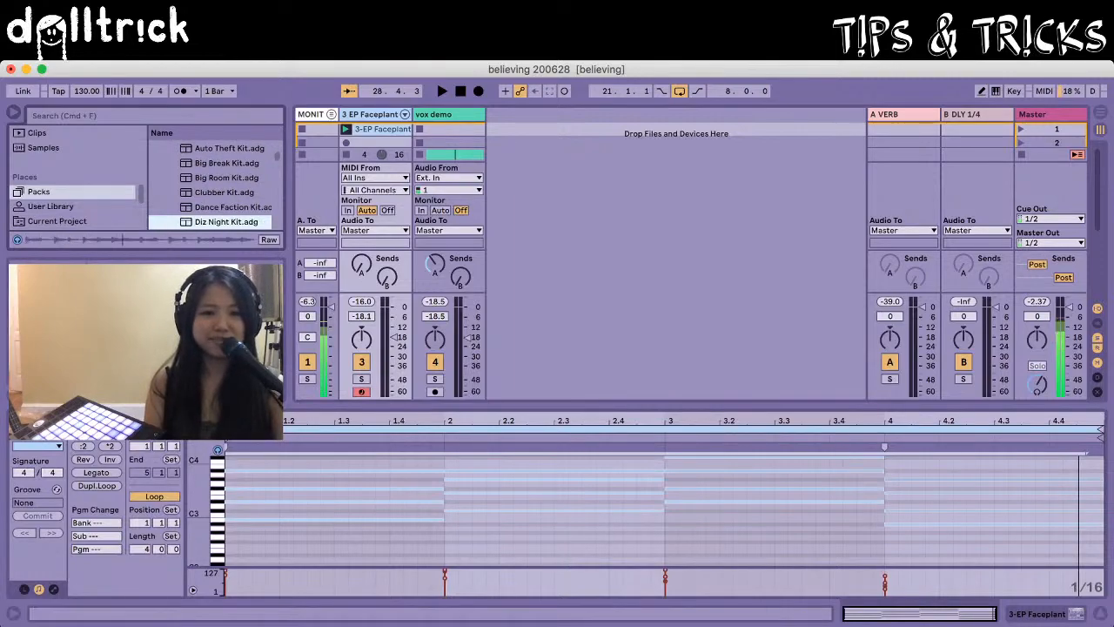
key("Down")
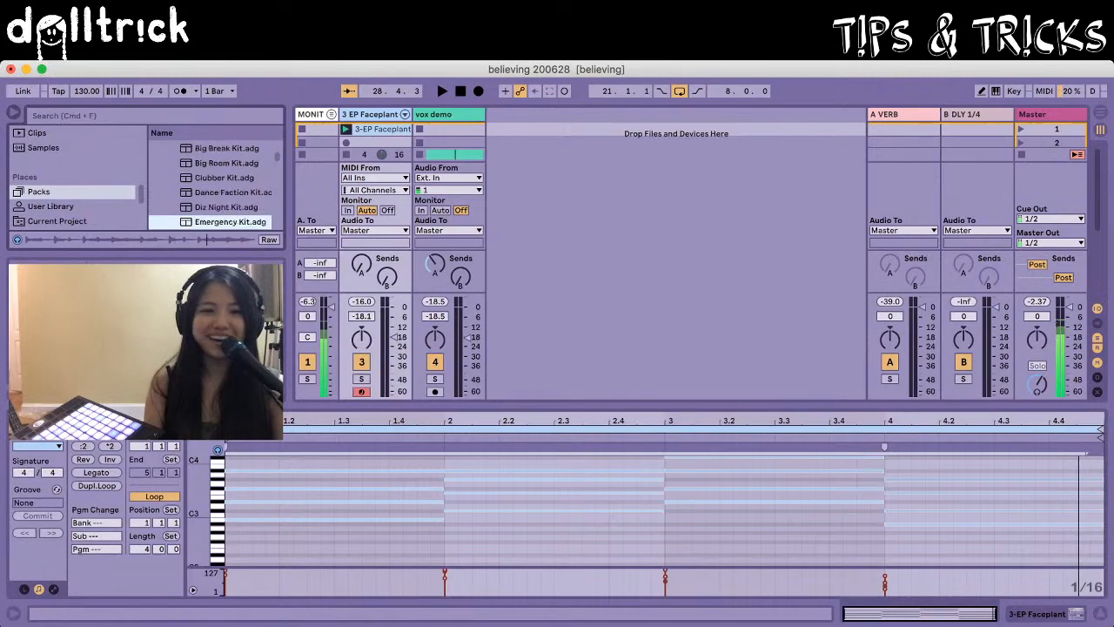
key("Down")
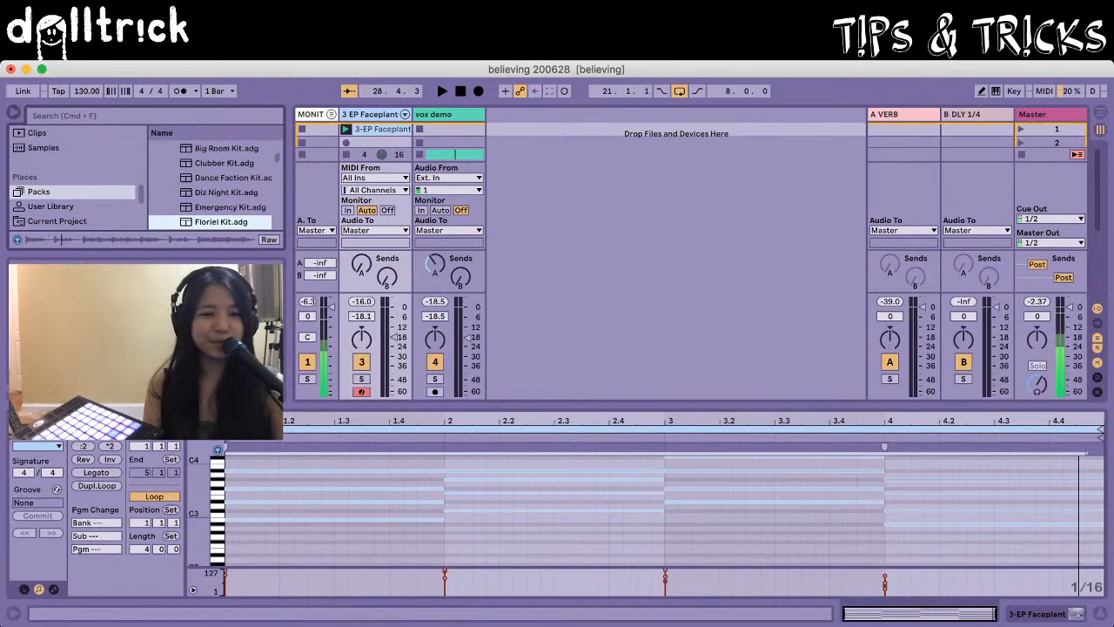
key("Down")
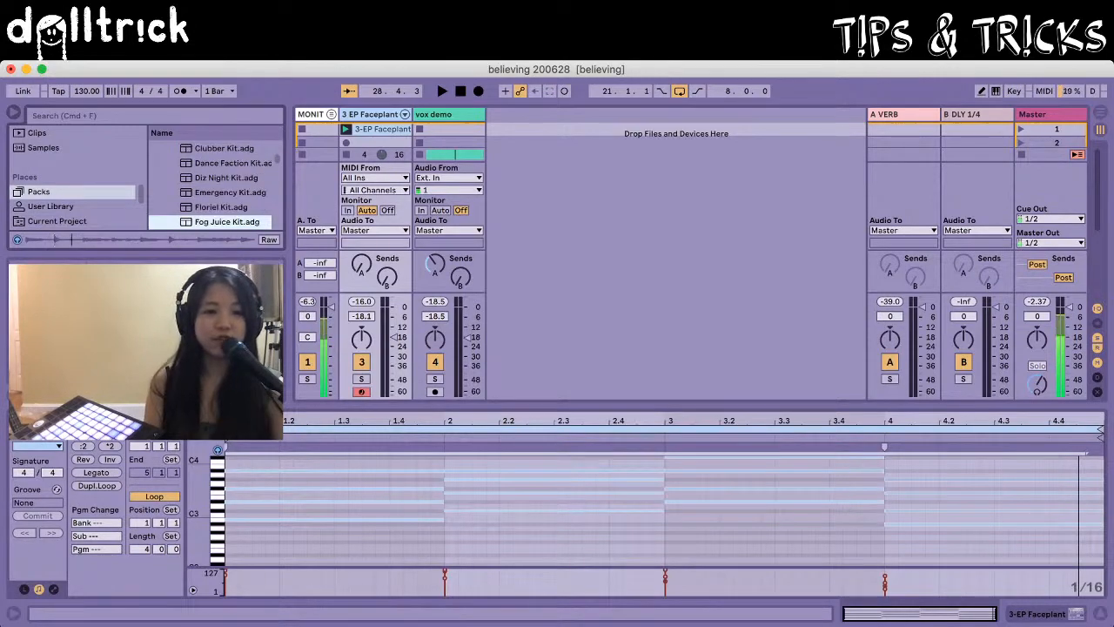
key("Down")
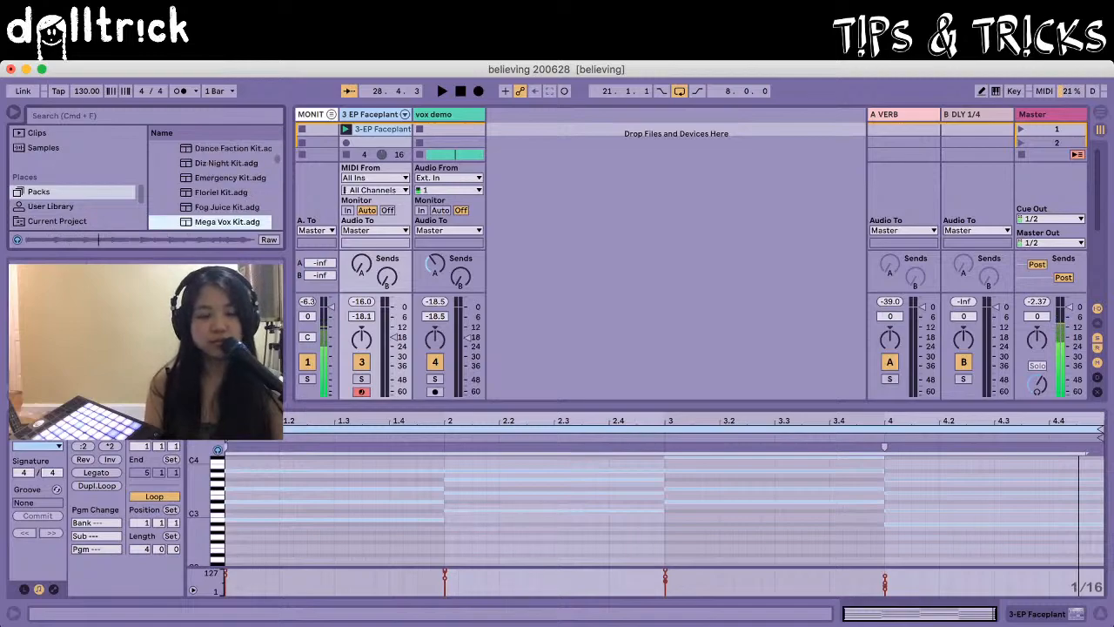
key("Down")
key("Down")
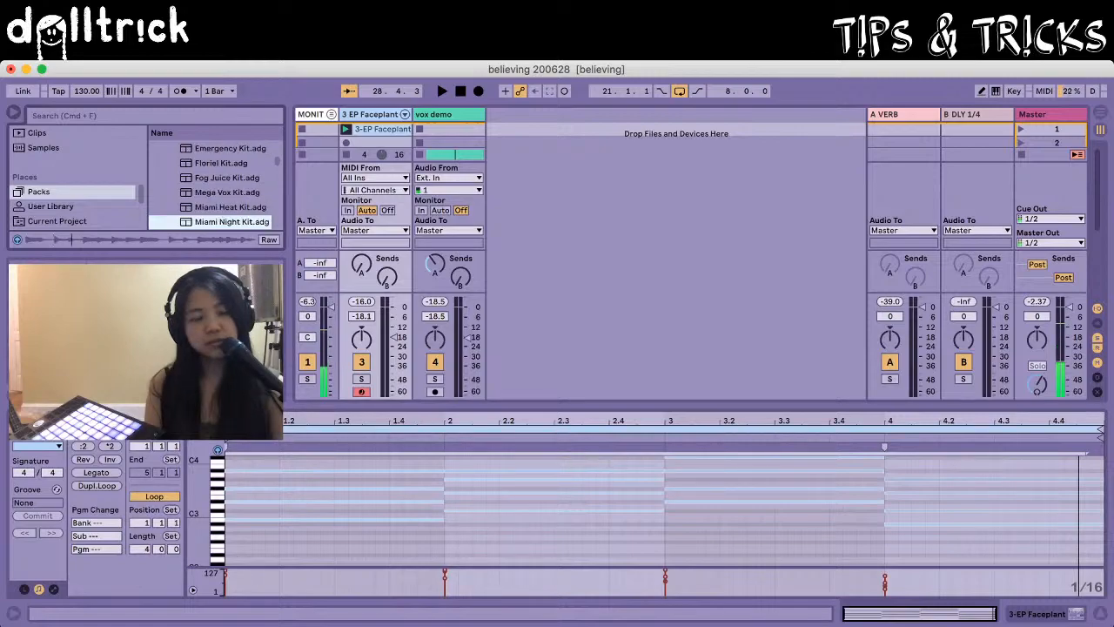
key("Down")
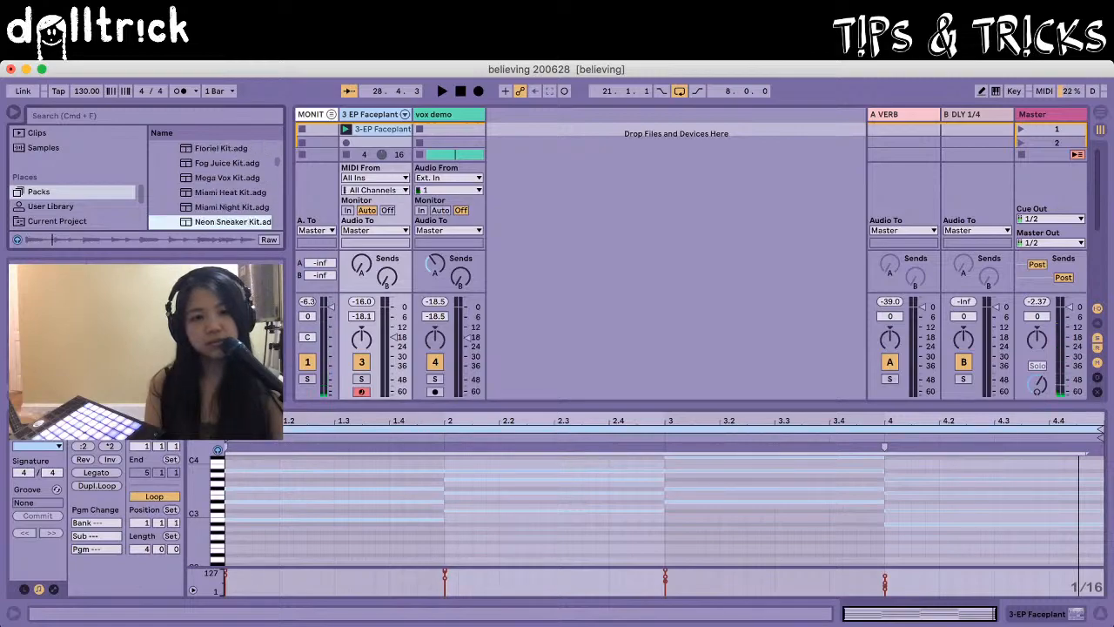
key("Down")
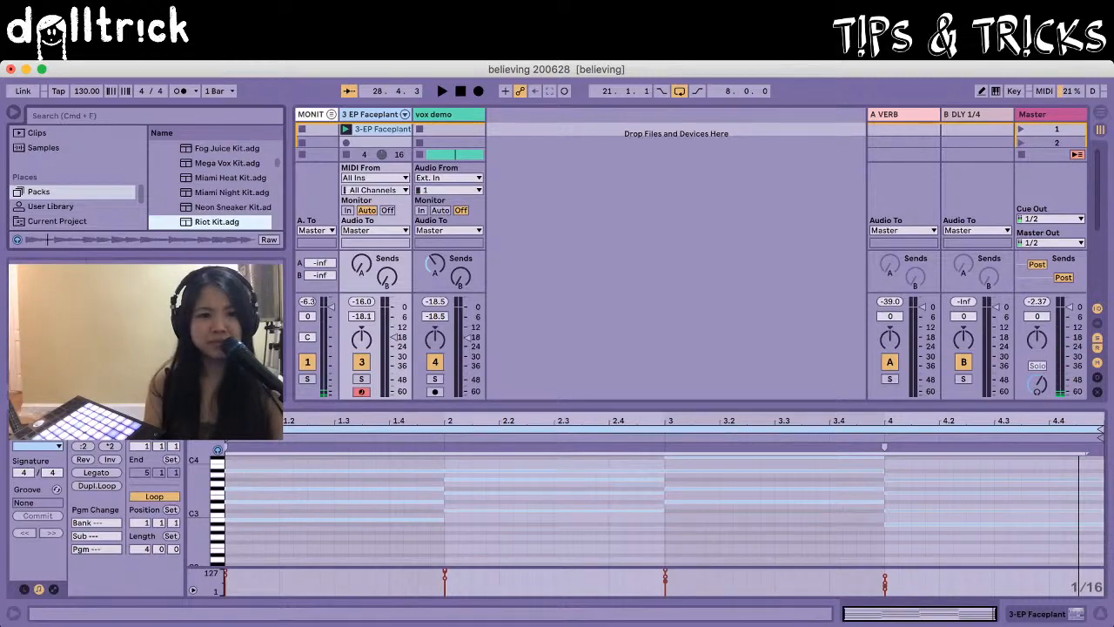
key("Down")
key("Down")
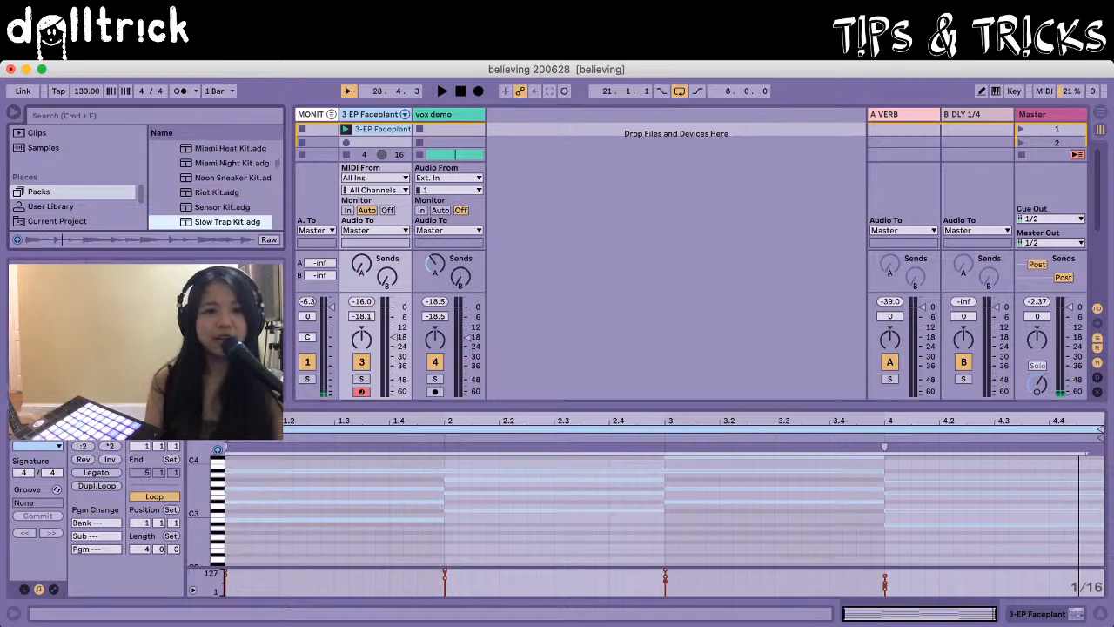
key("Down")
key("Down")
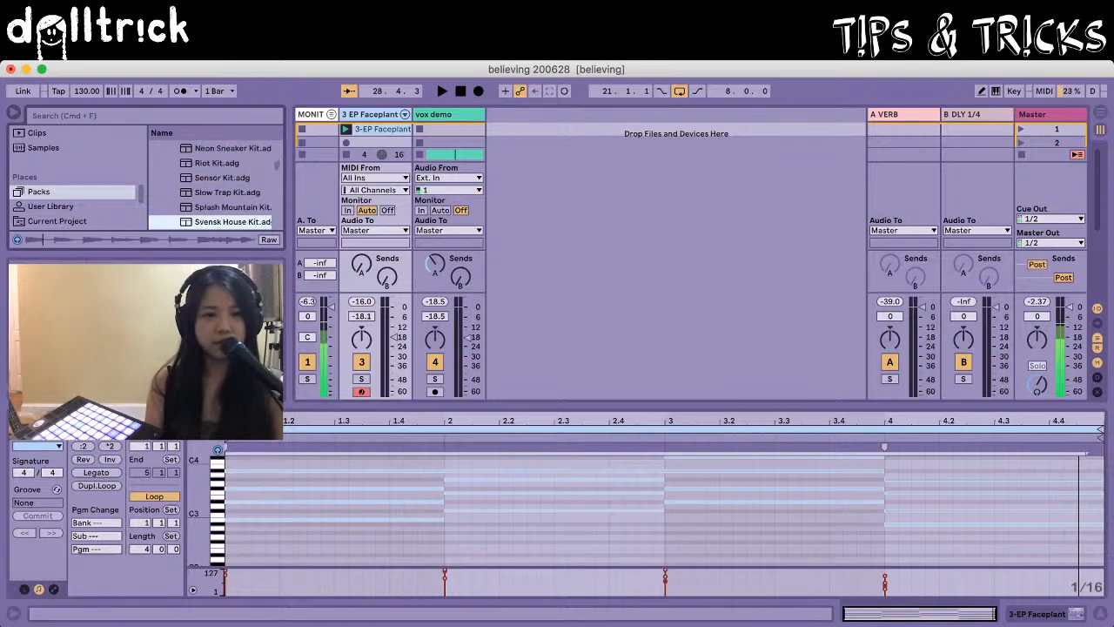
Step: Go back up through the drum kits and select only Big Room Kit.adg
key("Up")
key("Up")
key("Up")
key("Up")
key("Up")
key("Up")
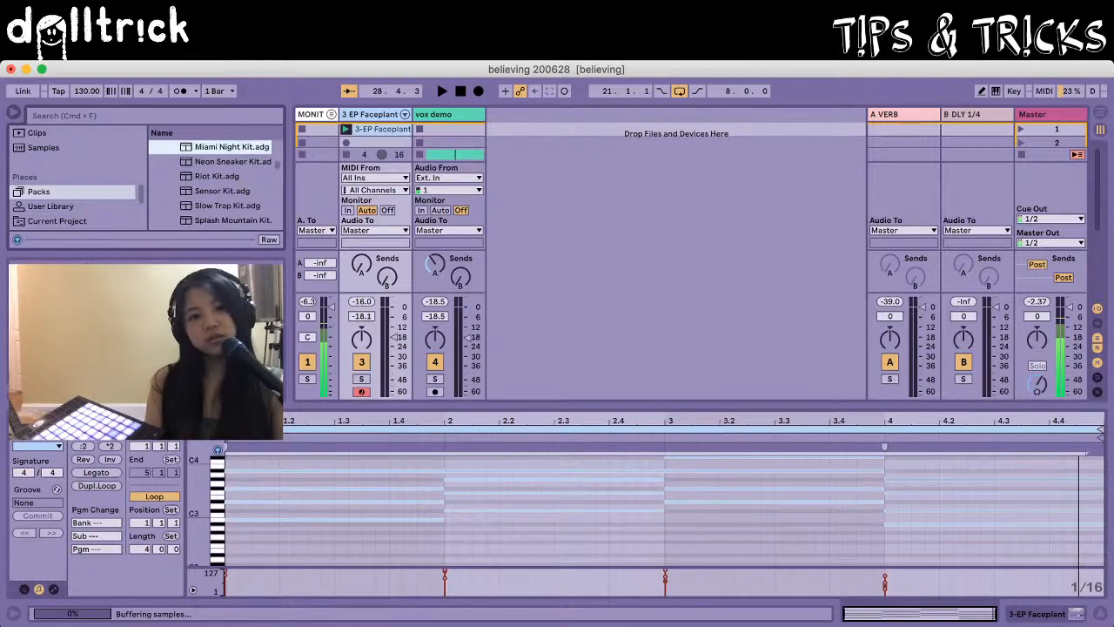
key("Up")
key("Up")
key("Up")
key("Up")
key("Up")
key("Up")
key("Up")
key("Up")
key("Up")
key("Up")
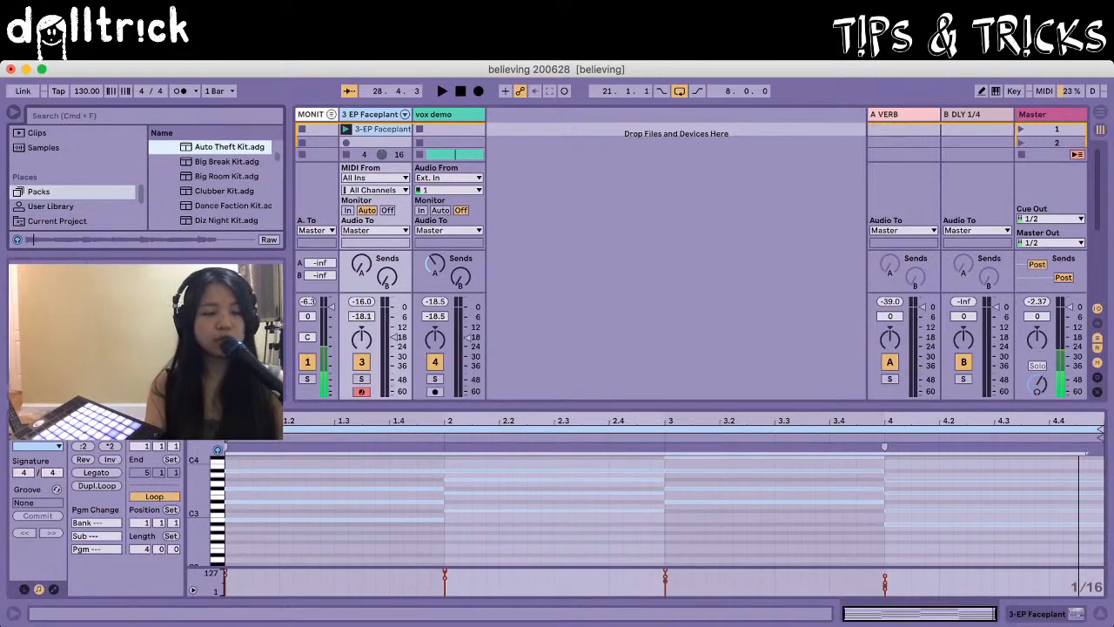
key("Down")
key("Down")
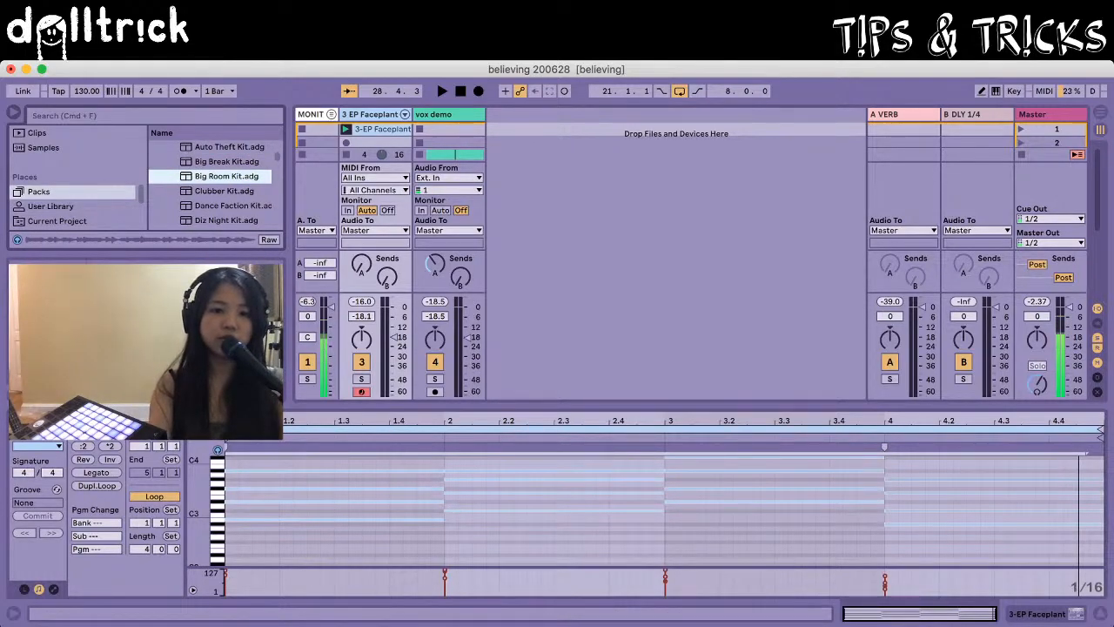
key("shift+Down")
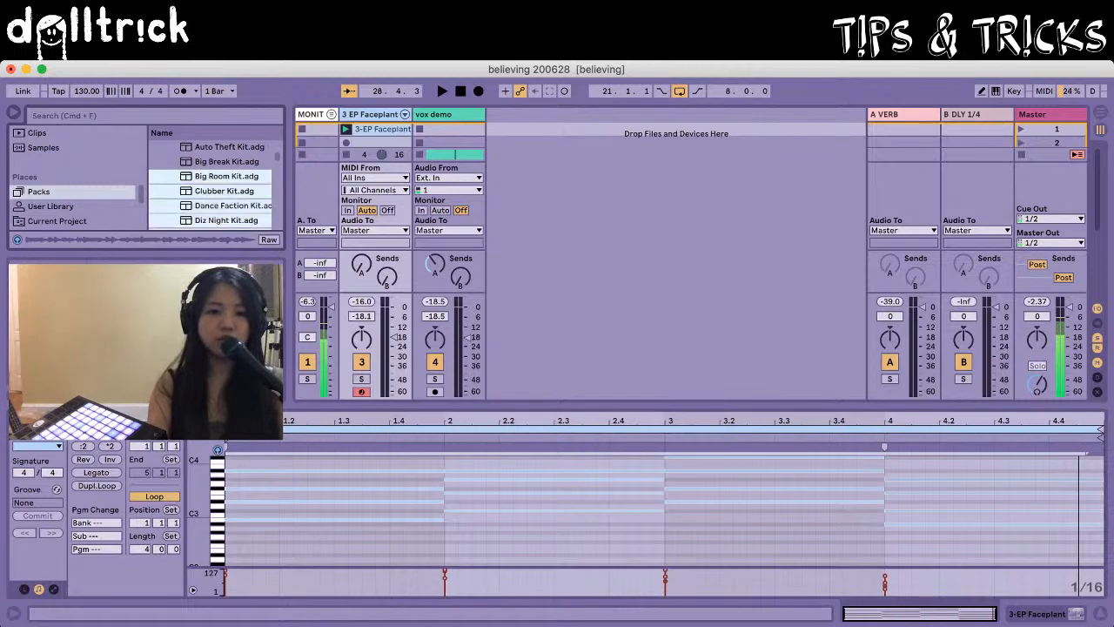
key("shift+Up")
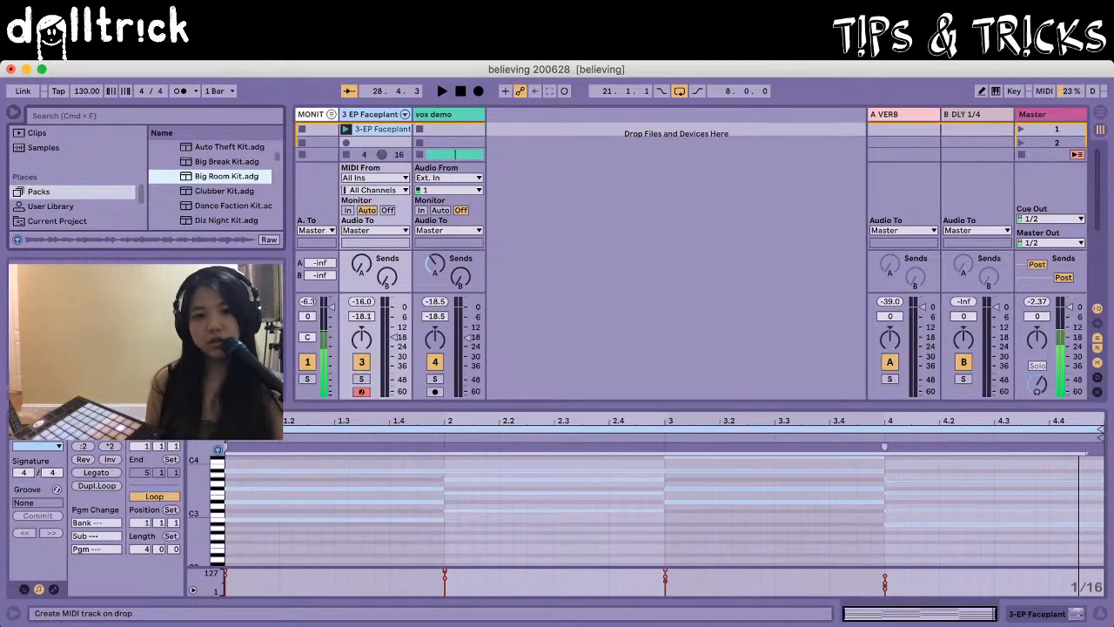
Step: Load Big Room Kit.adg onto a new track and move that track in front of the EP Faceplant track
left_click_drag(226, 176, 676, 217)
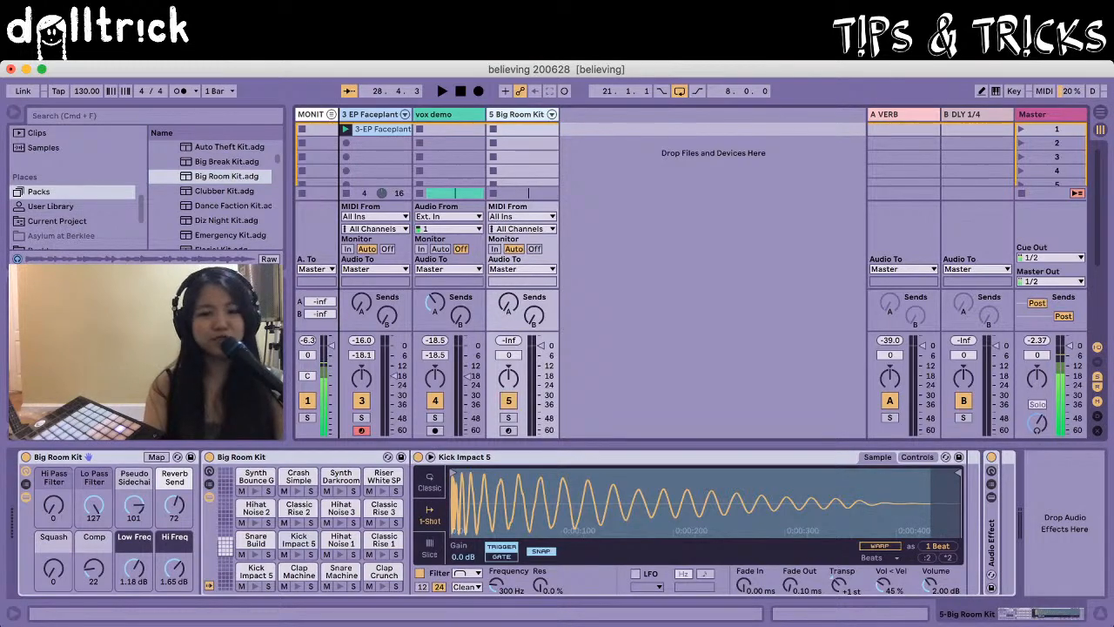
left_click_drag(516, 114, 343, 114)
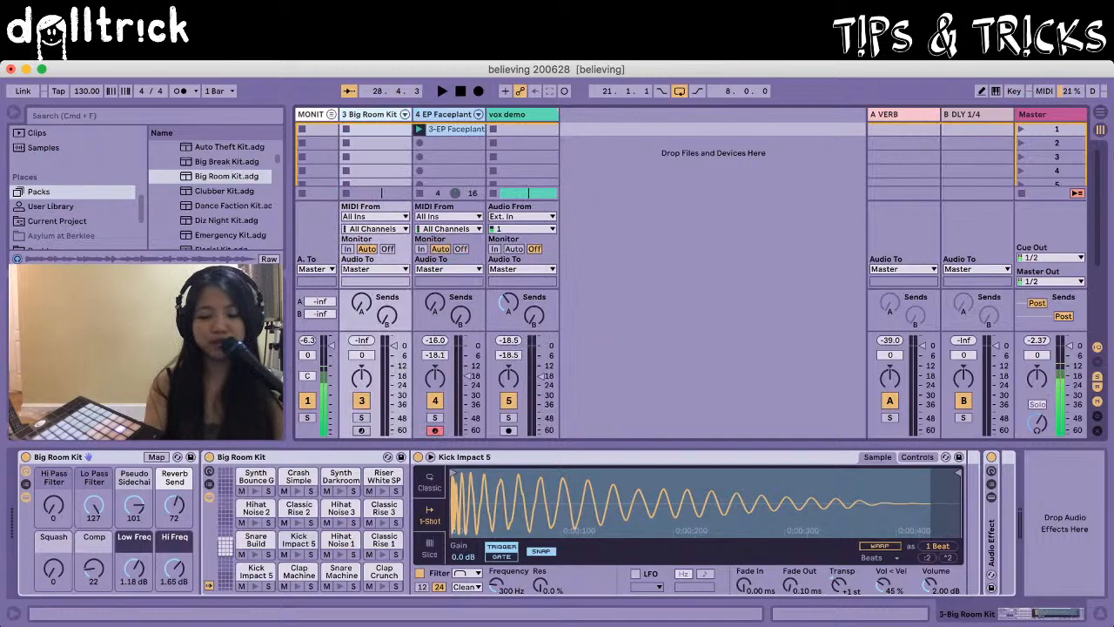
Step: Rename the Big Room Kit track "drums" and the EP Faceplant track "chords"
key("super+r")
type("drum")
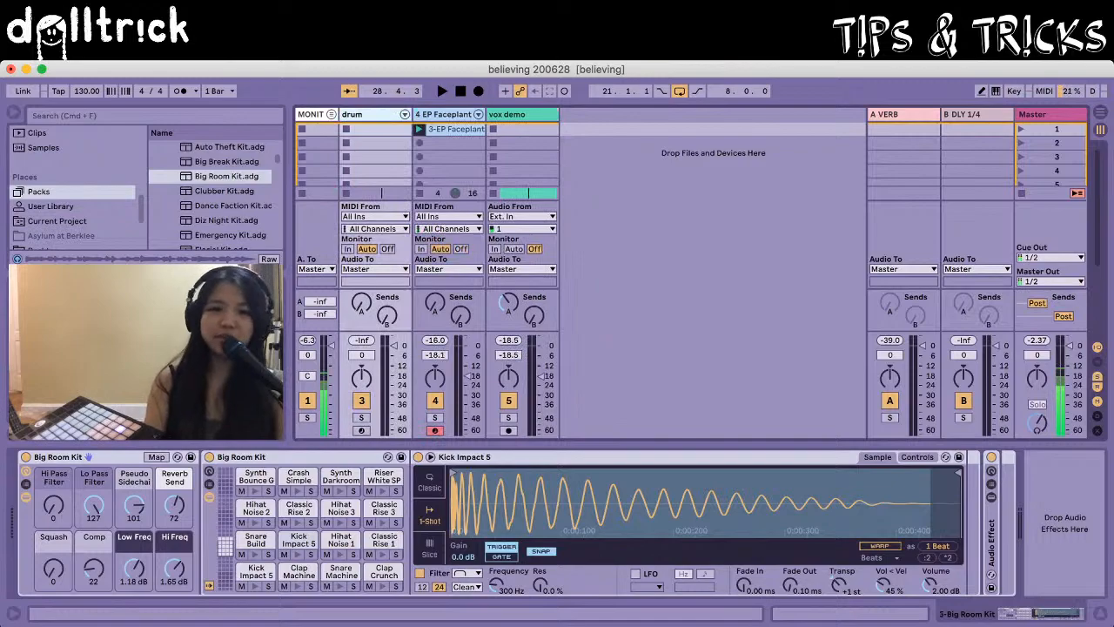
type("s")
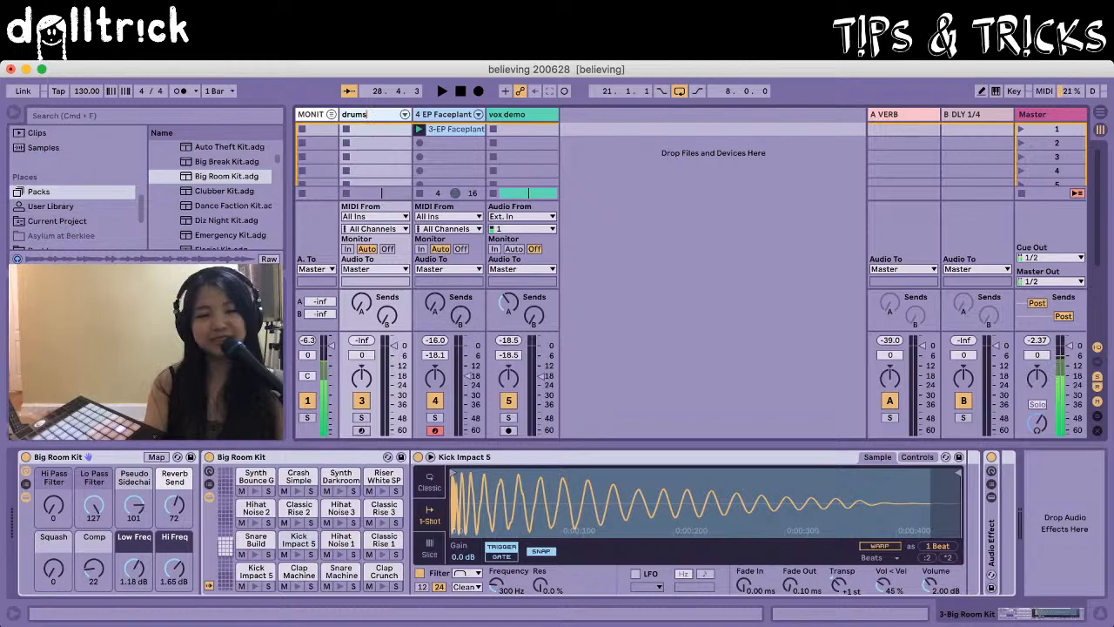
key("Return")
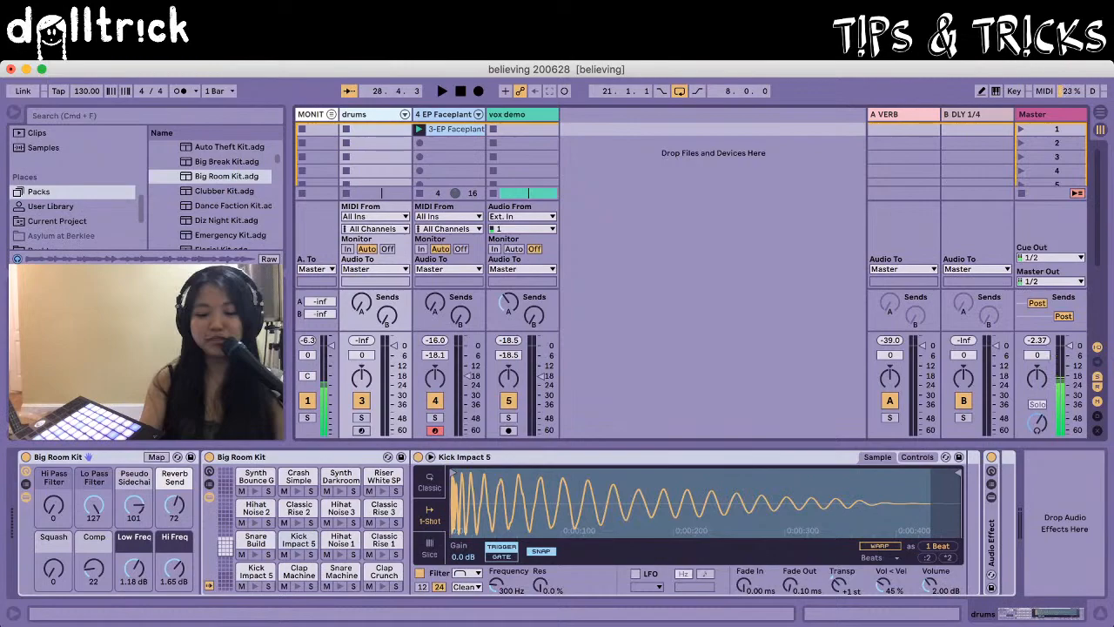
key("Tab")
type("chords")
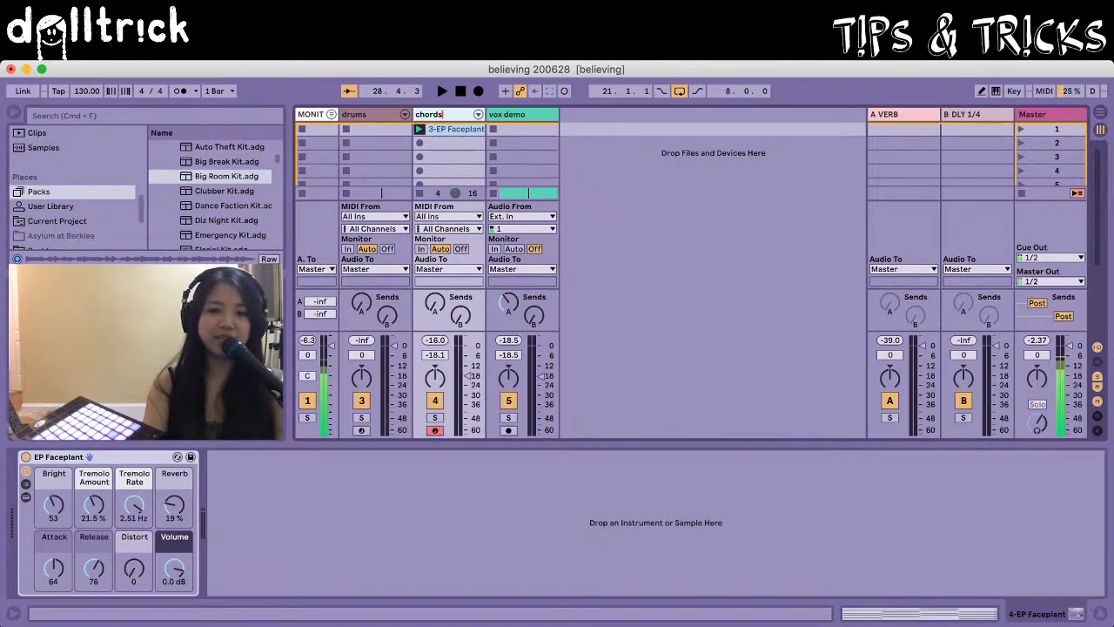
key("Return")
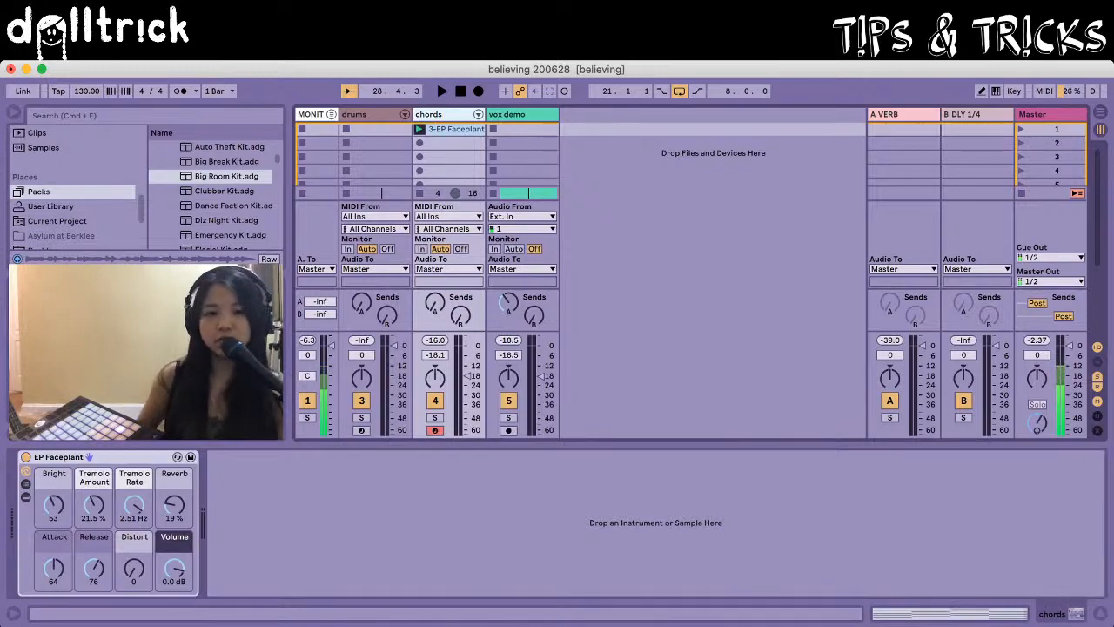
Step: Select the drums track so that it is armed for playing and recording the beat
left_click(366, 114)
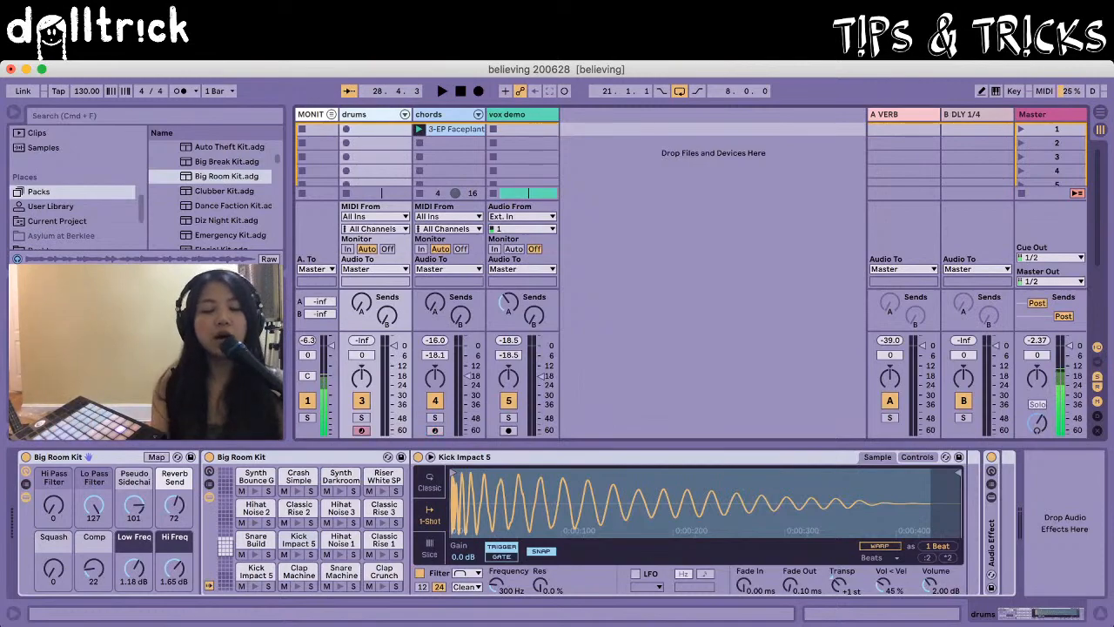
key("Right")
key("Left")
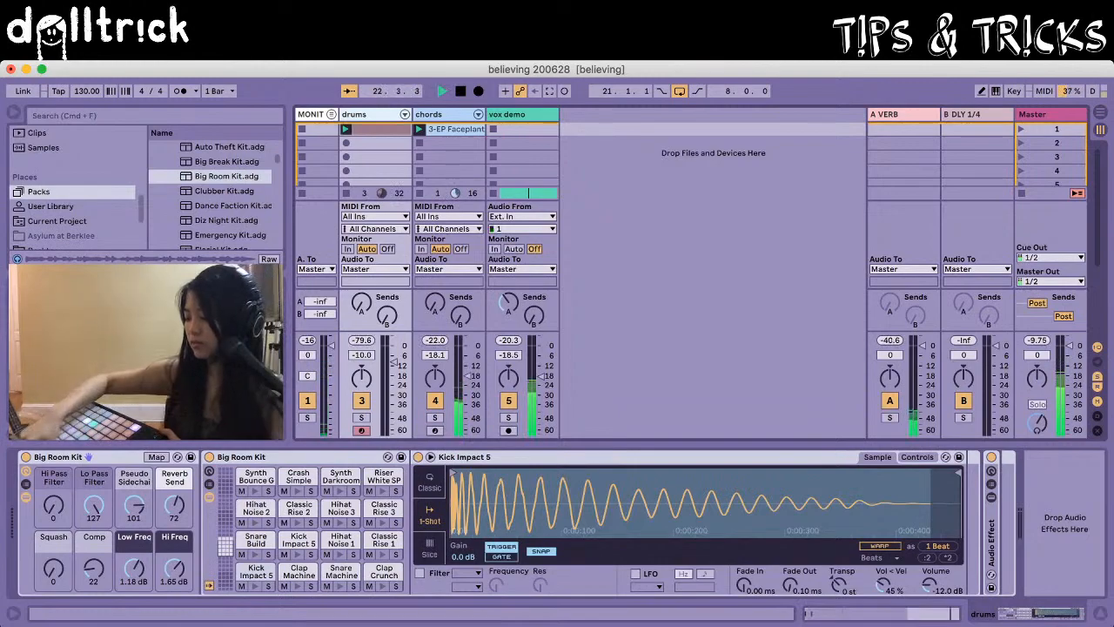
Step: Show the notes of the recorded drum clip and stop playback
key("shift+Tab")
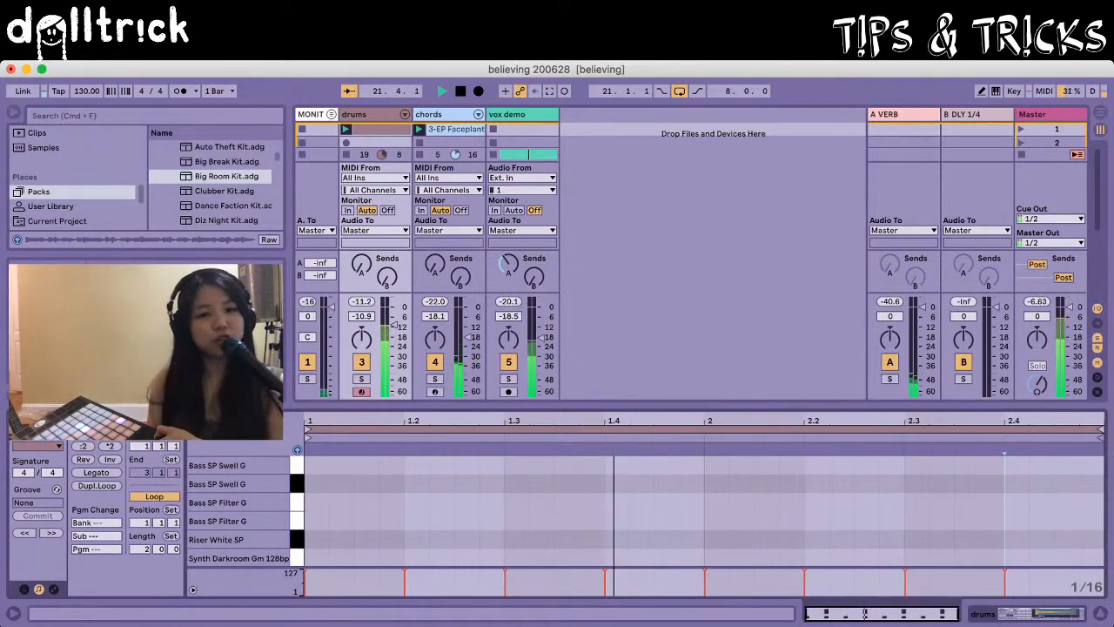
key("space")
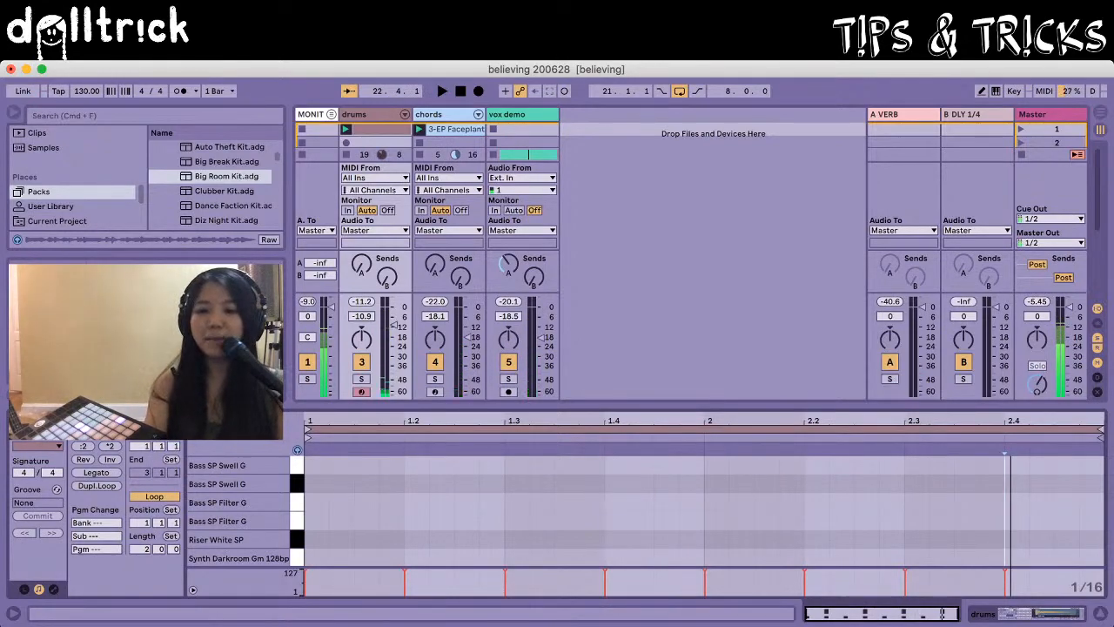
key("super+Tab")
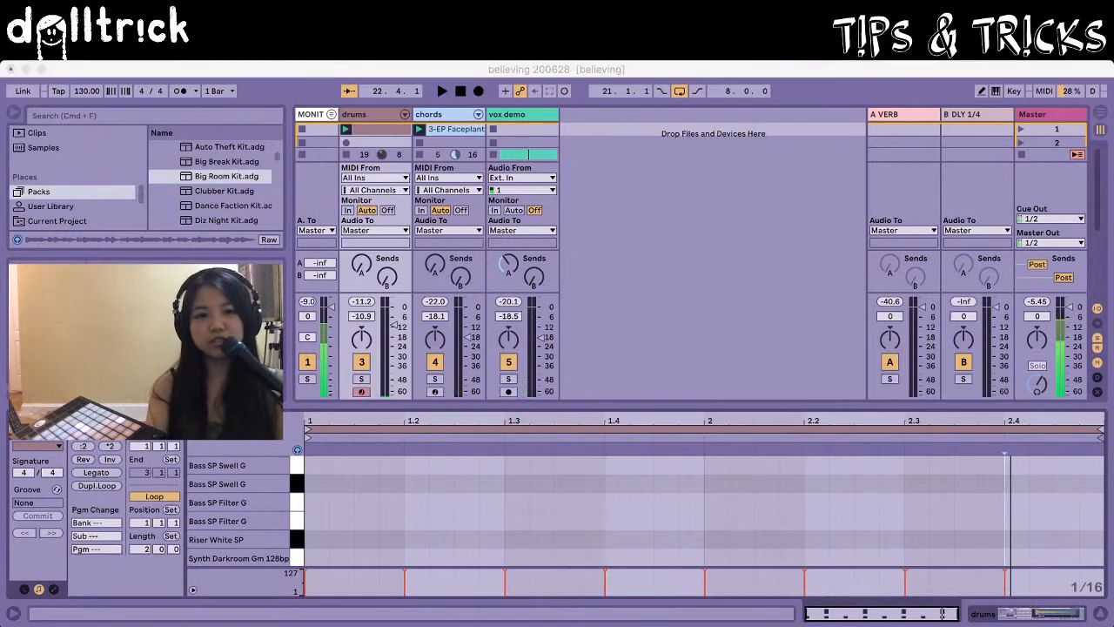
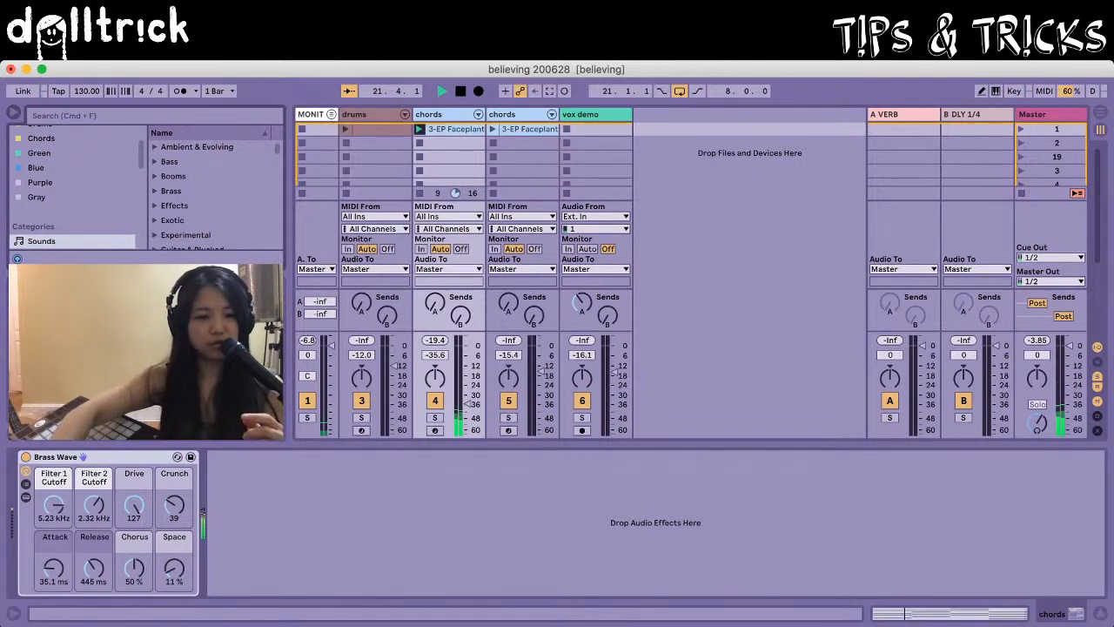
Step: Stop playback and reveal the chain list and devices inside the Brass Wave rack on the first chords track
key("space")
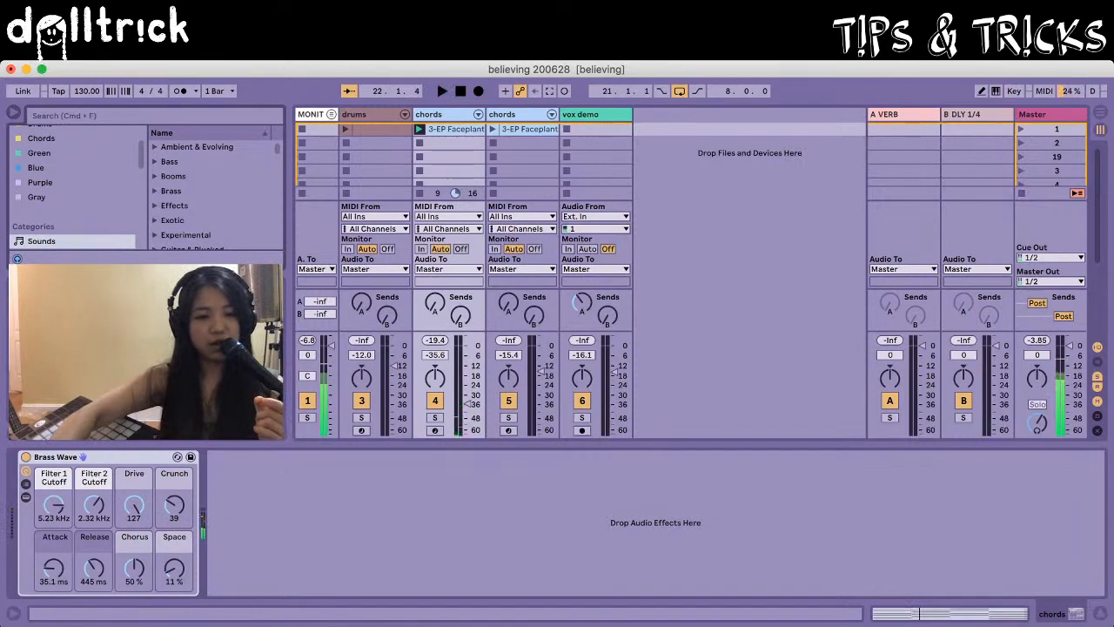
left_click(26, 484)
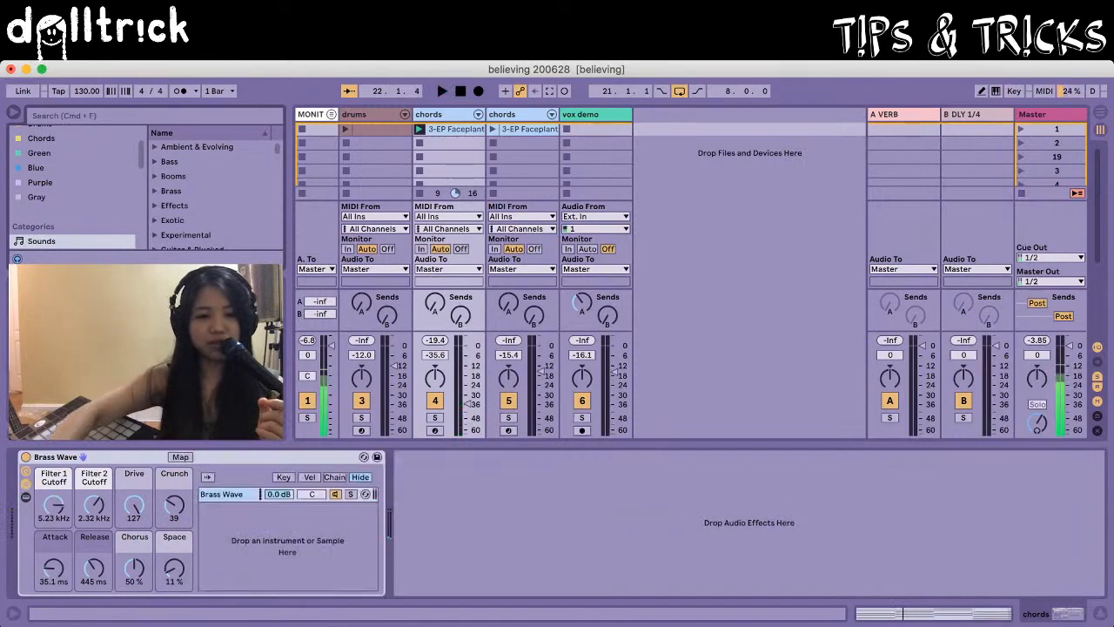
left_click(26, 497)
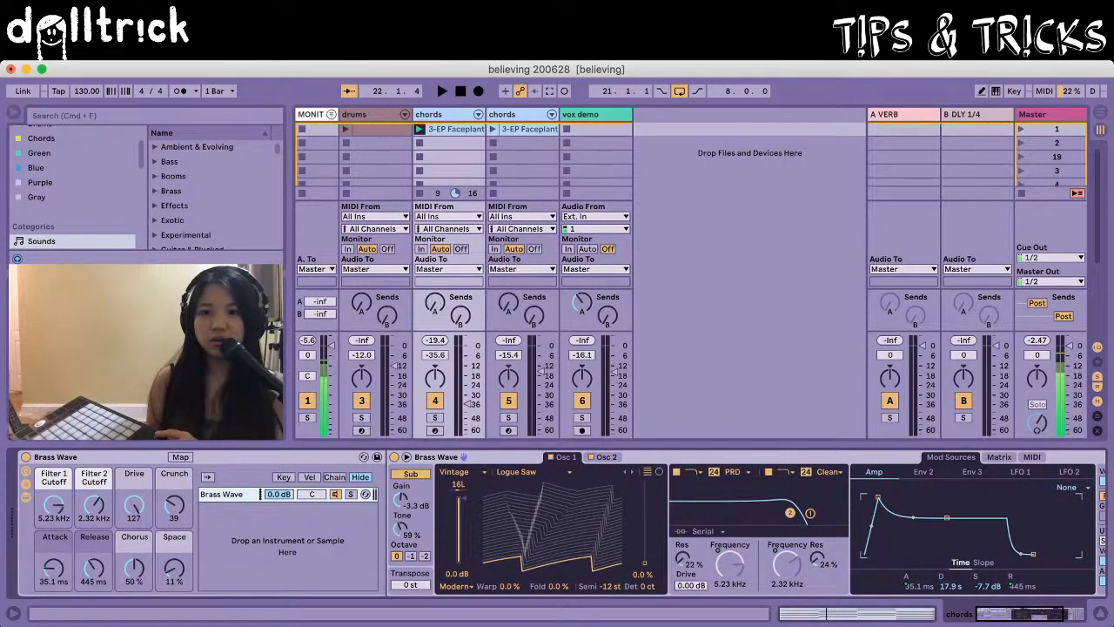
Step: Swap the first chords track's instrument for Crew From Mars while the chords play, and stop playback
key("space")
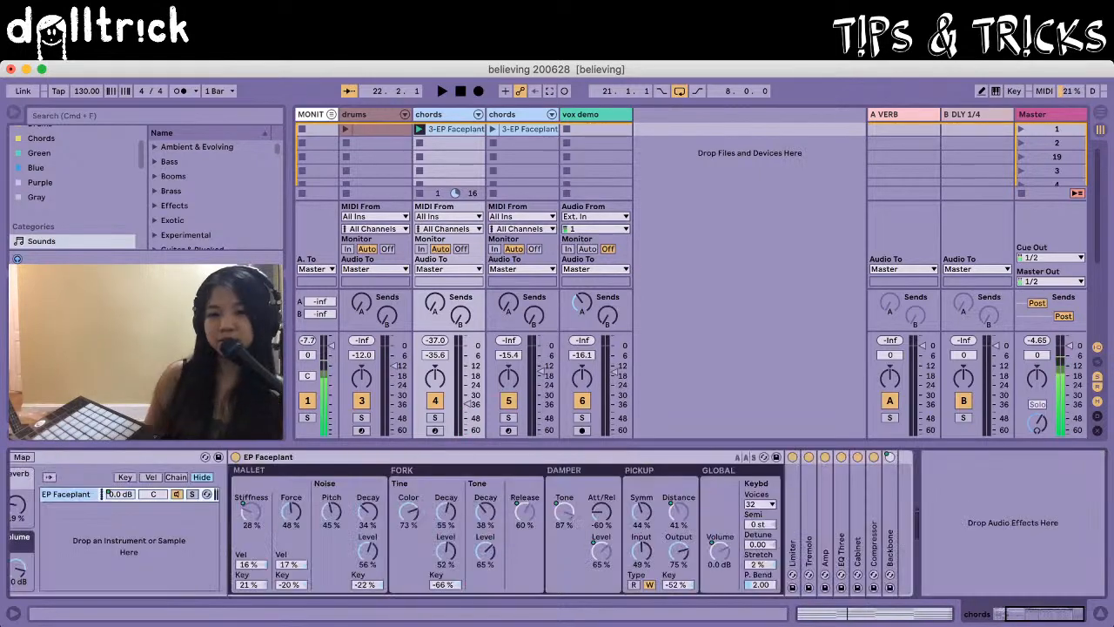
key("space")
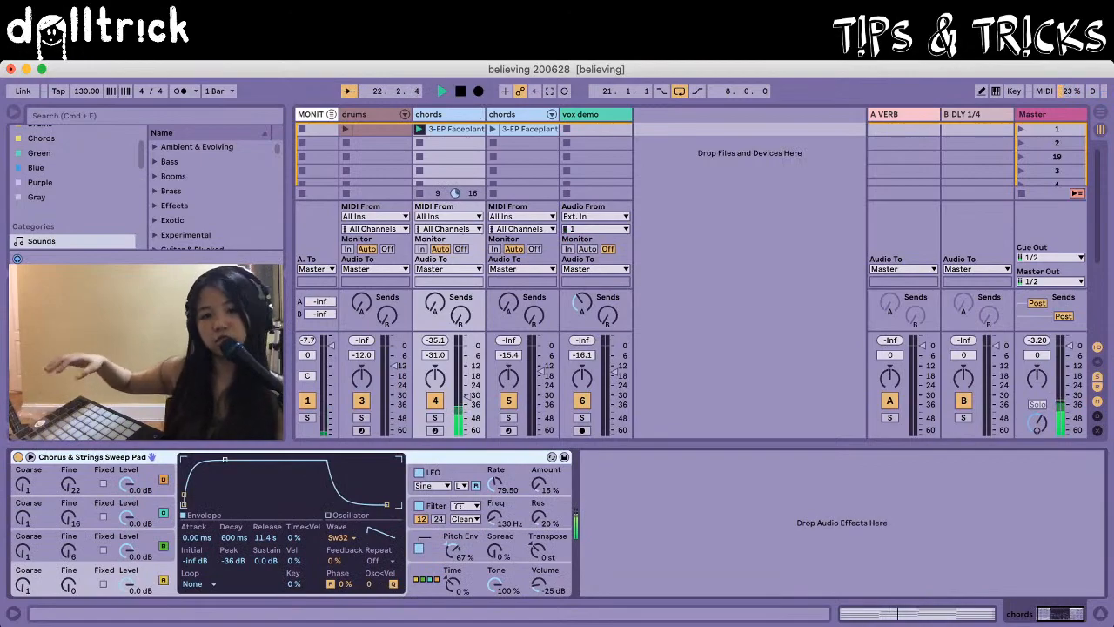
key("q")
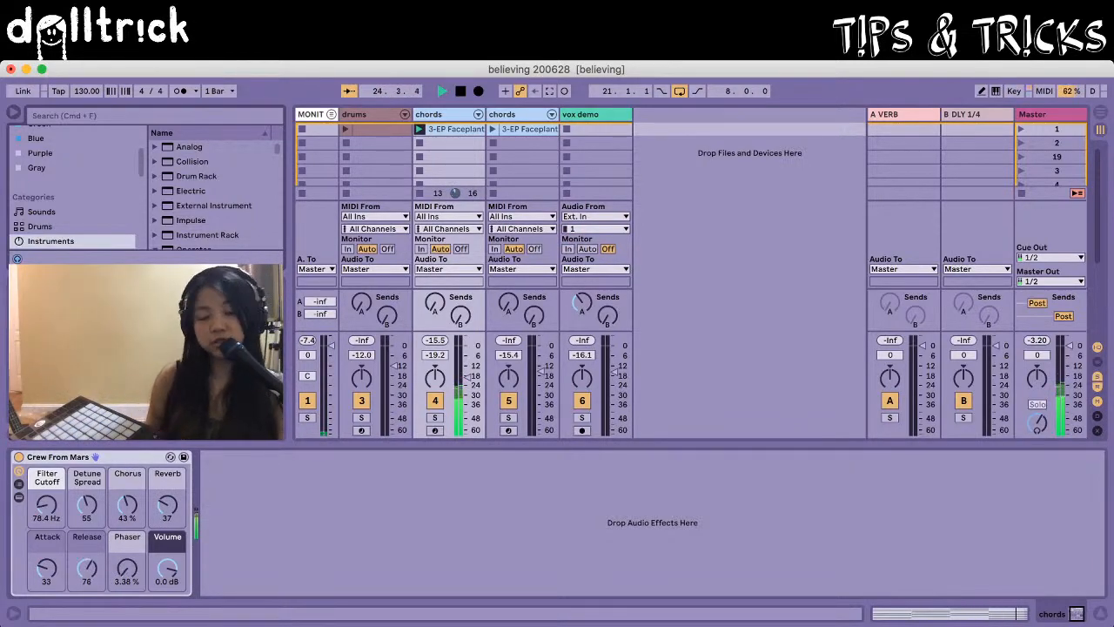
key("space")
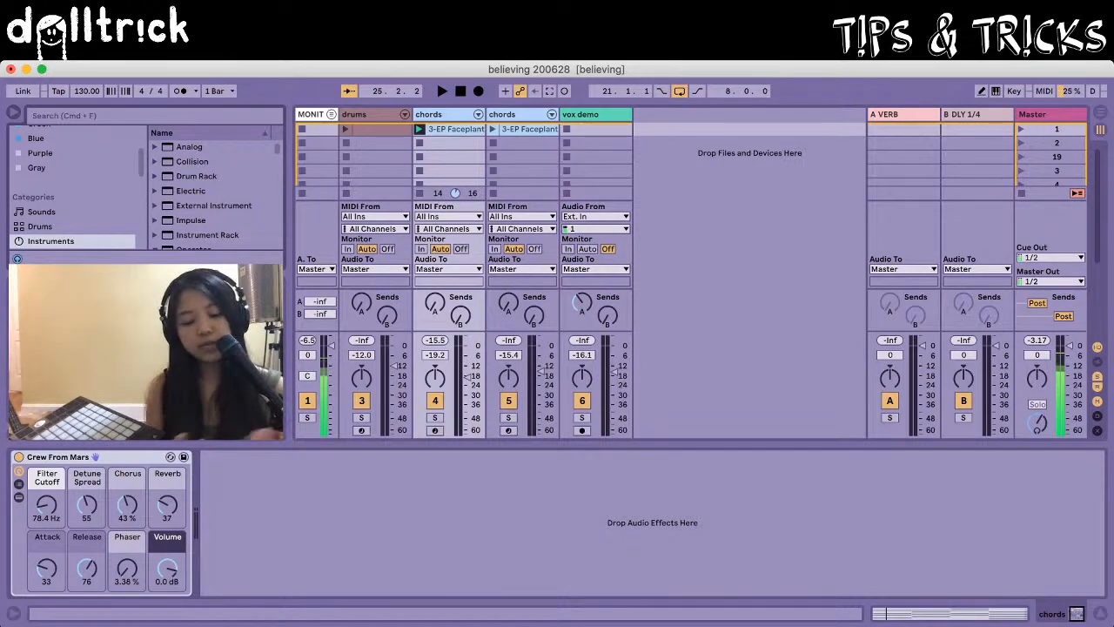
Step: Insert an audio track after the drums track and name it "KEY 1/4"
left_click(361, 114)
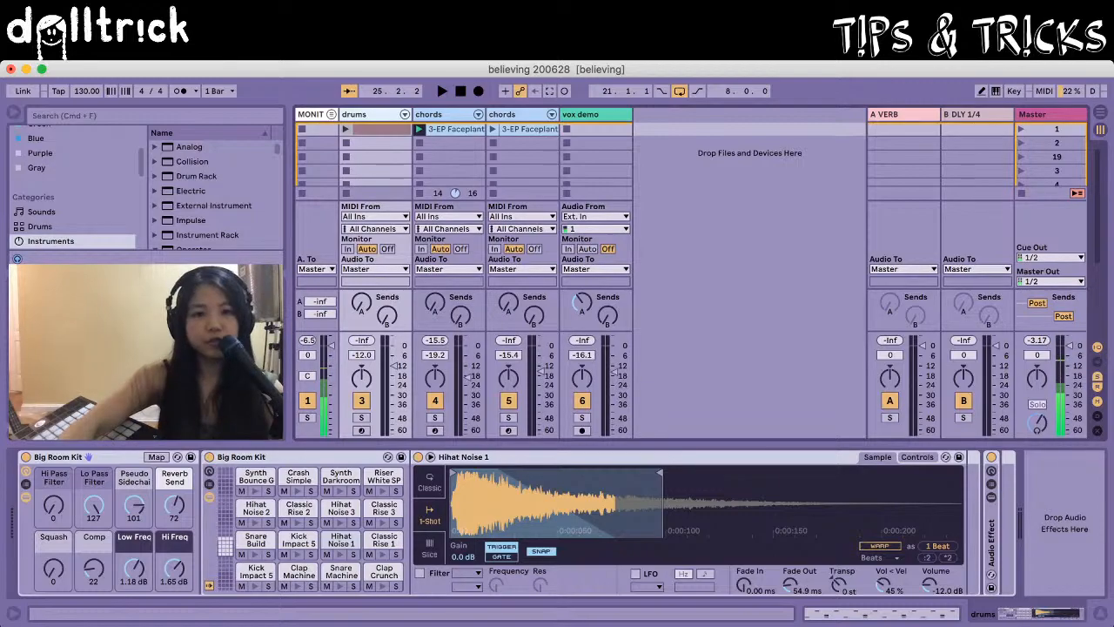
key("super+t")
key("super+r")
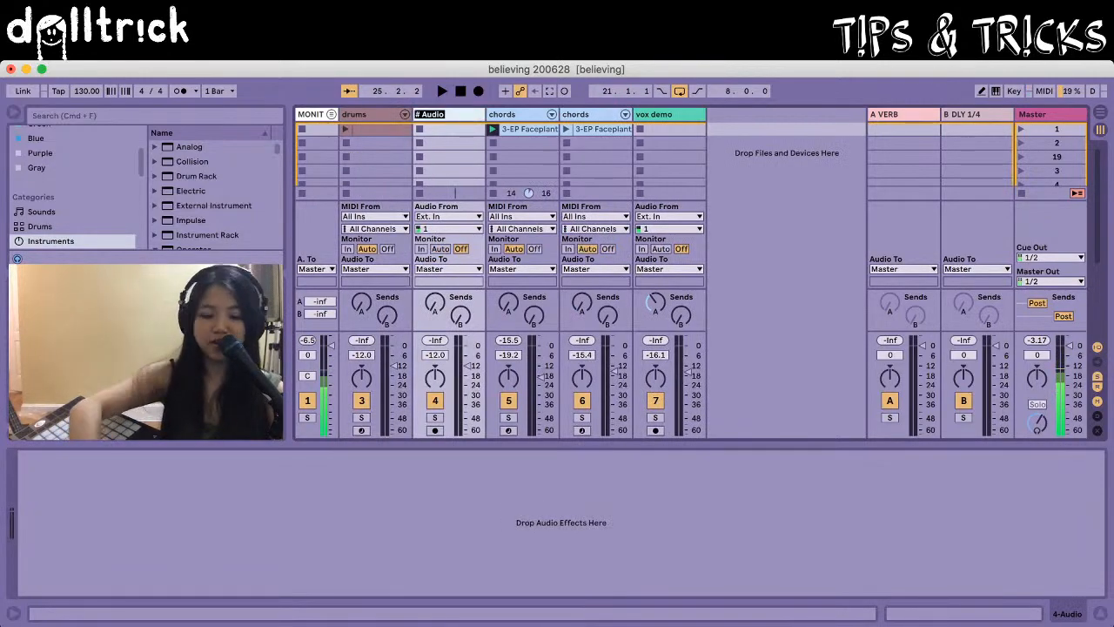
type("KEY 1/4")
key("Return")
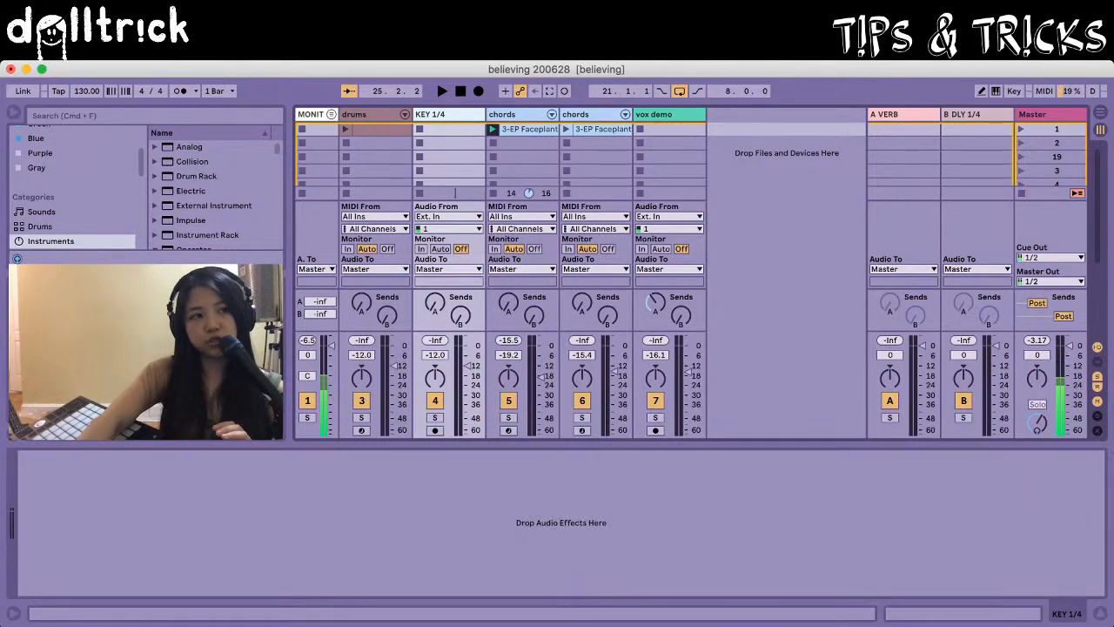
Step: Deactivate the KEY 1/4 track and reset its volume to 0 dB
left_click(435, 400)
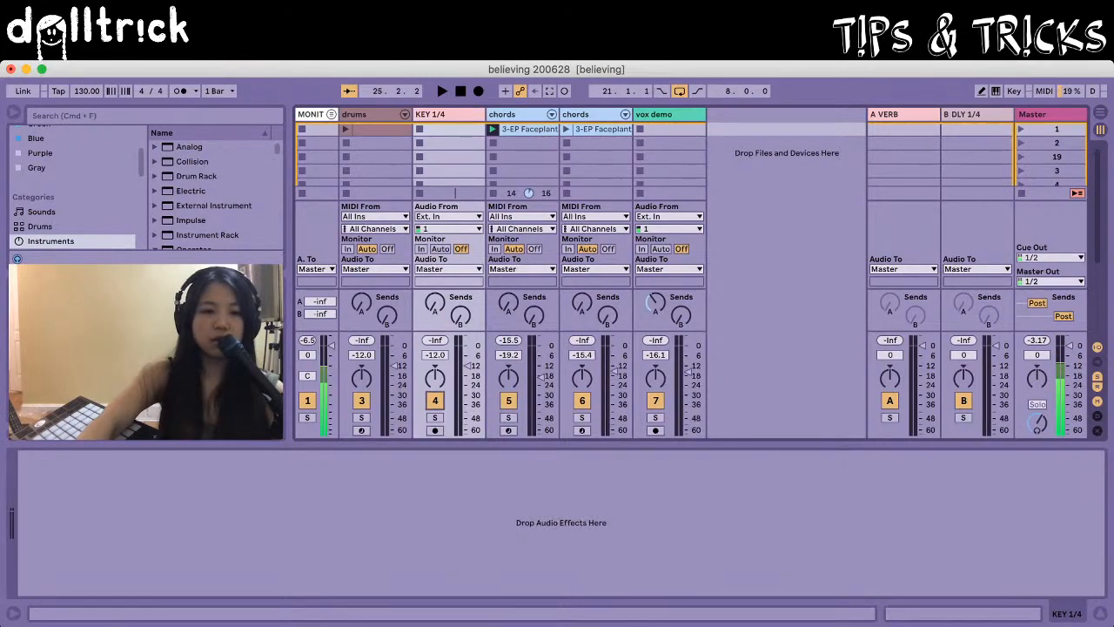
double_click(435, 355)
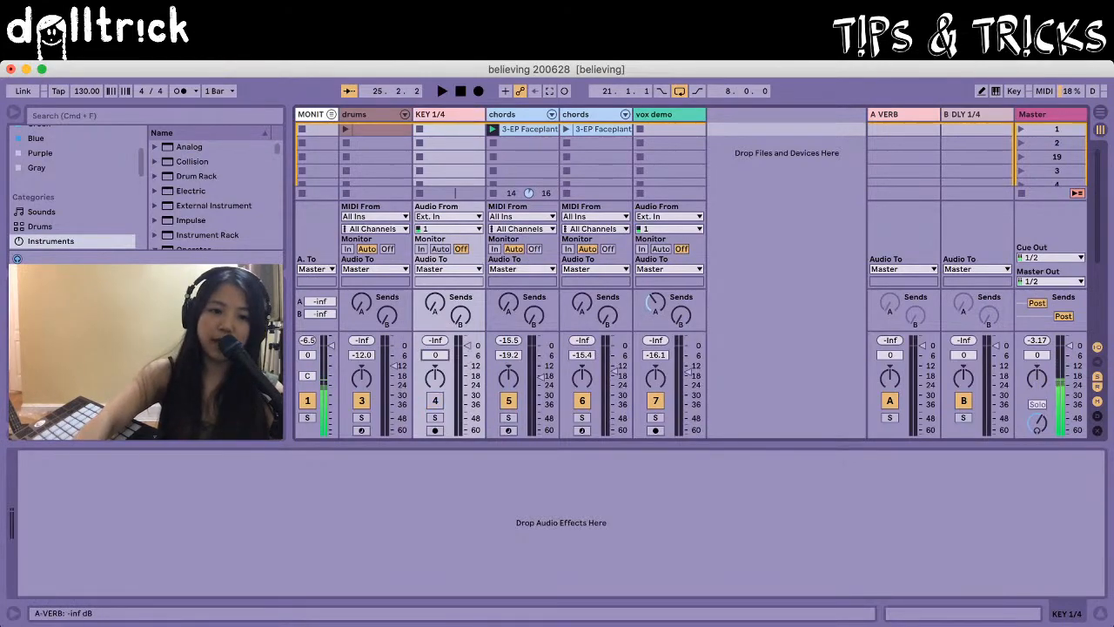
Step: Search the browser's samples for "kick 128"
scroll(74, 187, "down", 3)
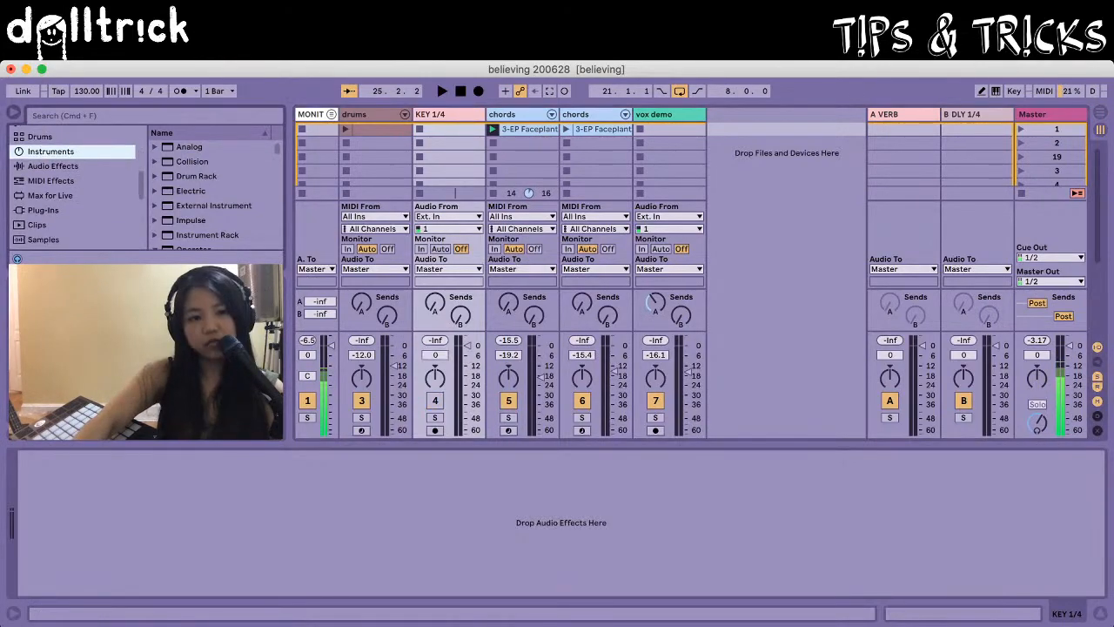
scroll(73, 187, "down", 5)
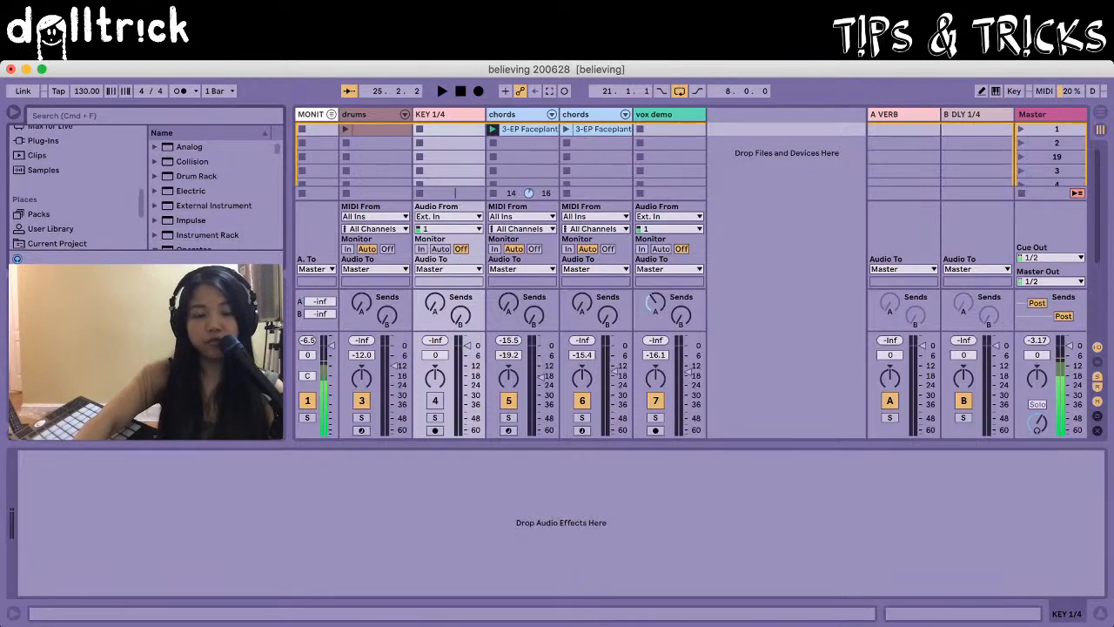
left_click(44, 170)
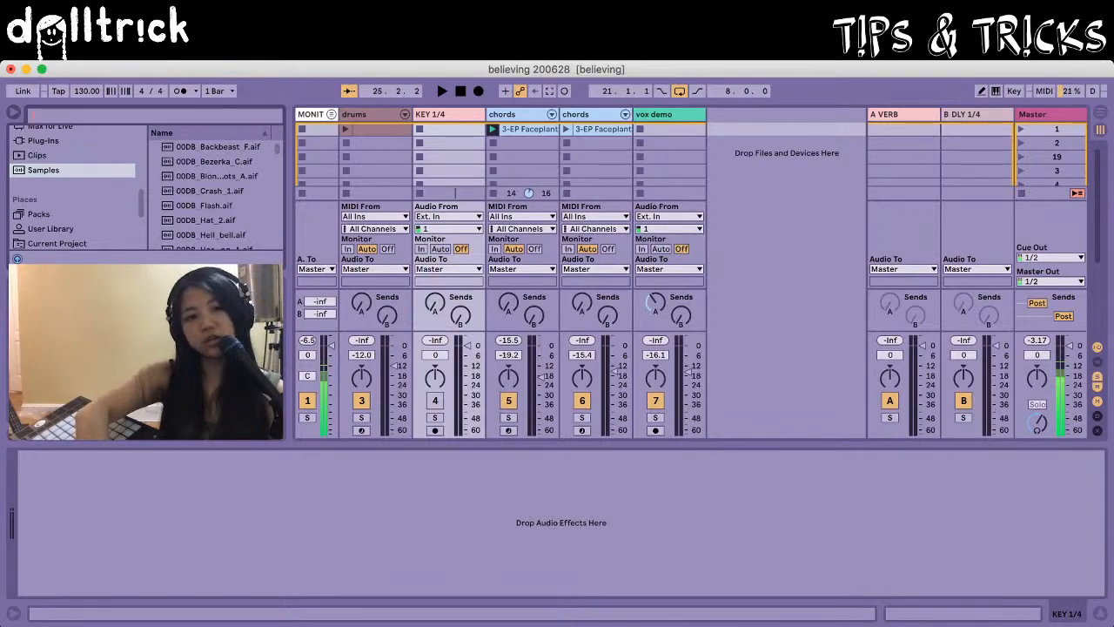
type("kick")
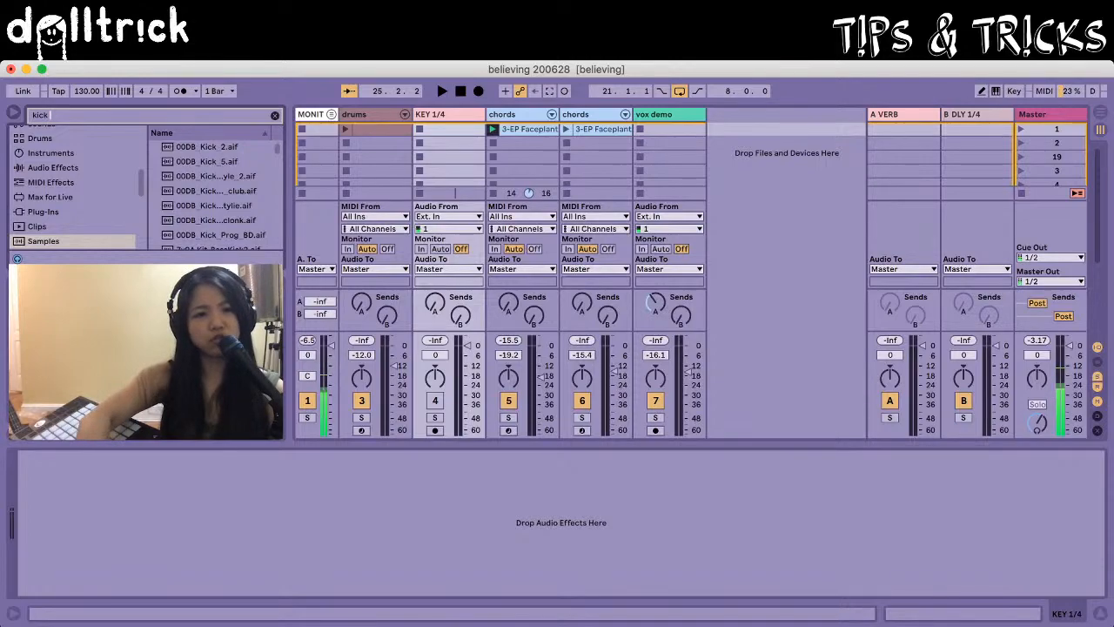
type(" 128")
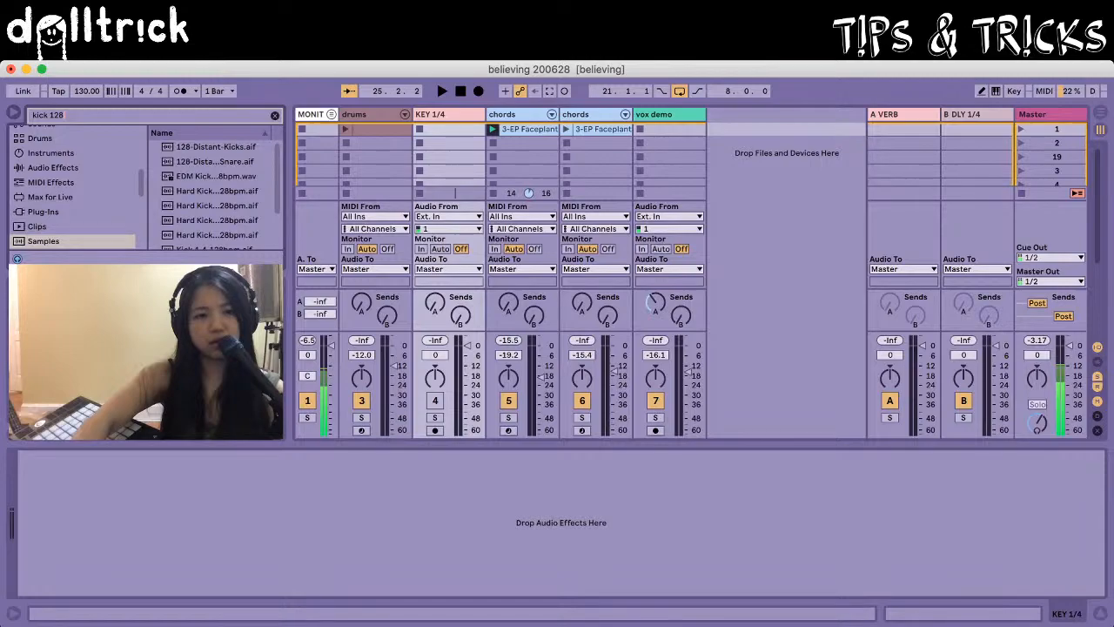
Step: Audition the sample Kick 4-4-128bpm.aif and load it as a clip in the KEY 1/4 track
scroll(214, 187, "down", 2)
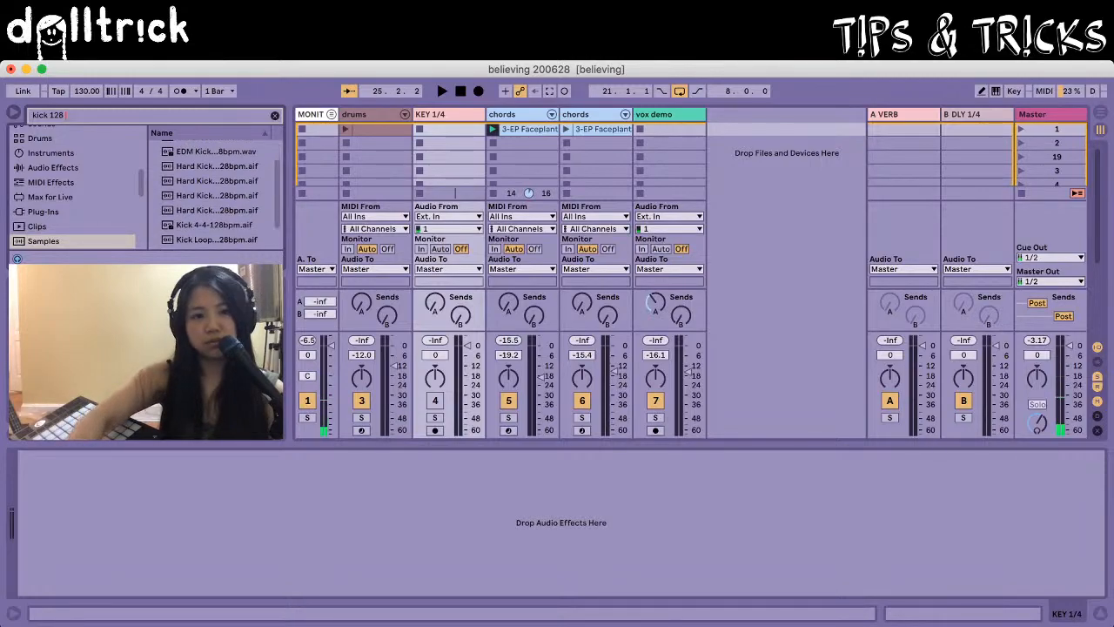
scroll(213, 187, "down", 2)
left_click(214, 198)
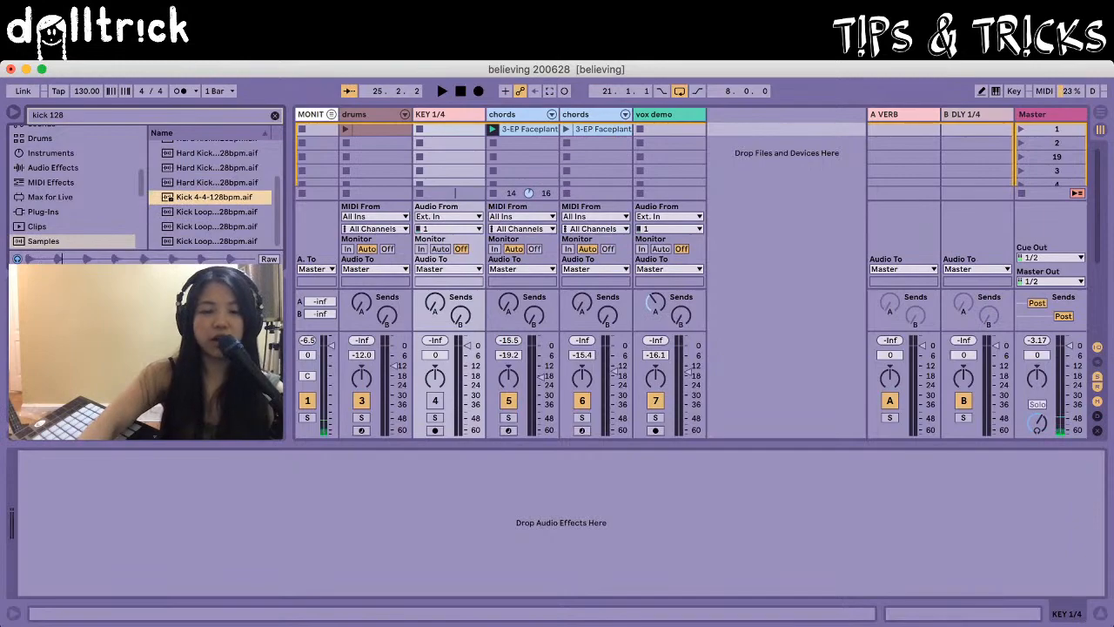
key("Return")
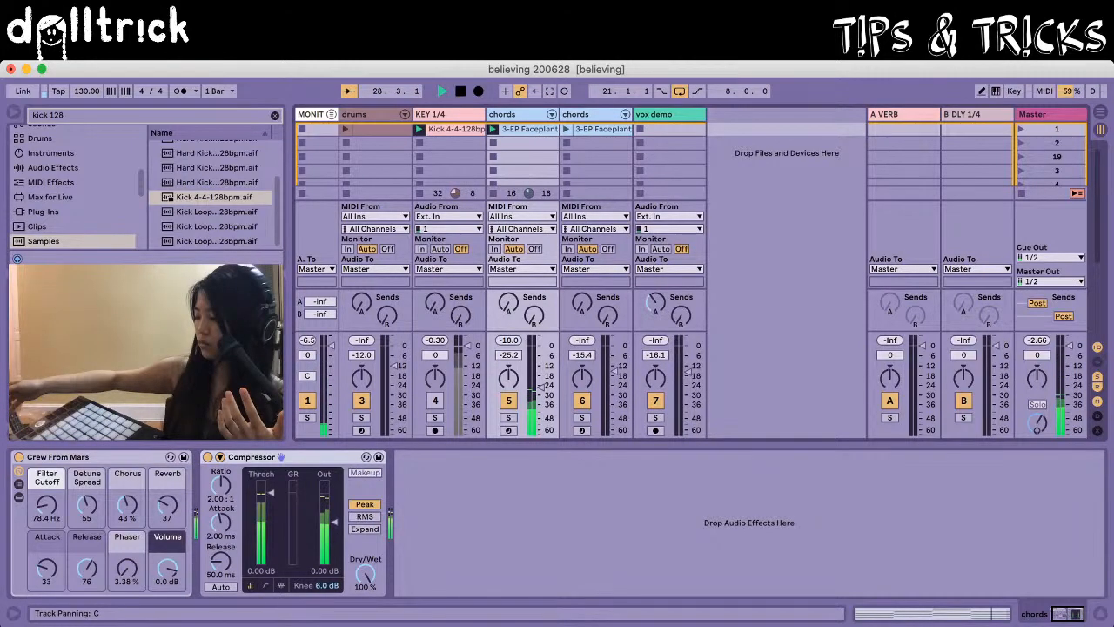
Step: Try to swap the Compressor on the first chords track, and leave the swap mode
key("q")
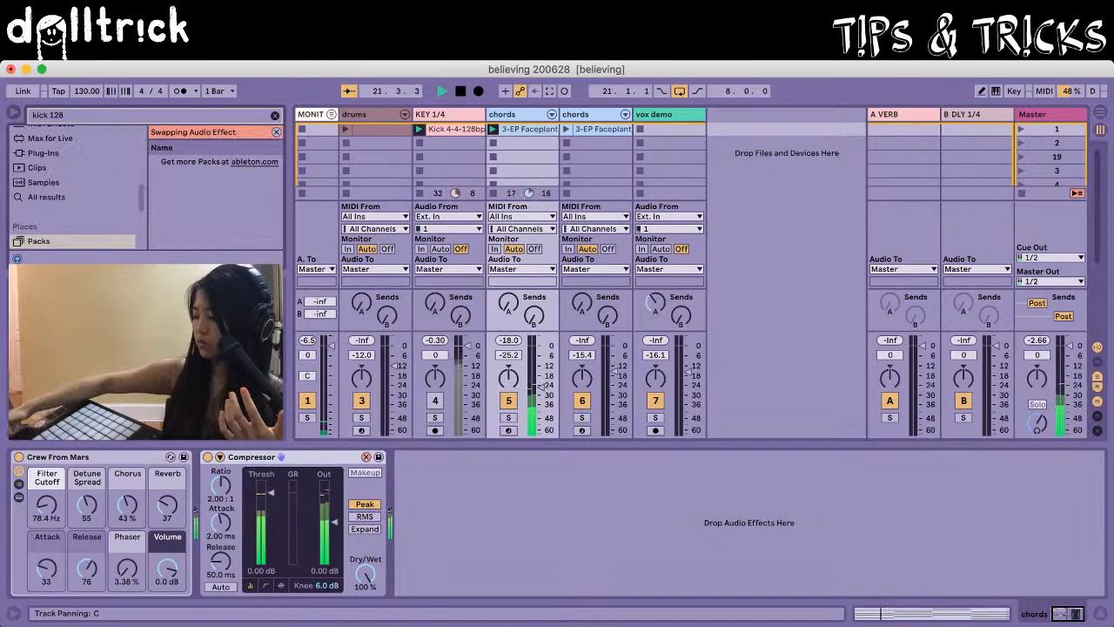
key("q")
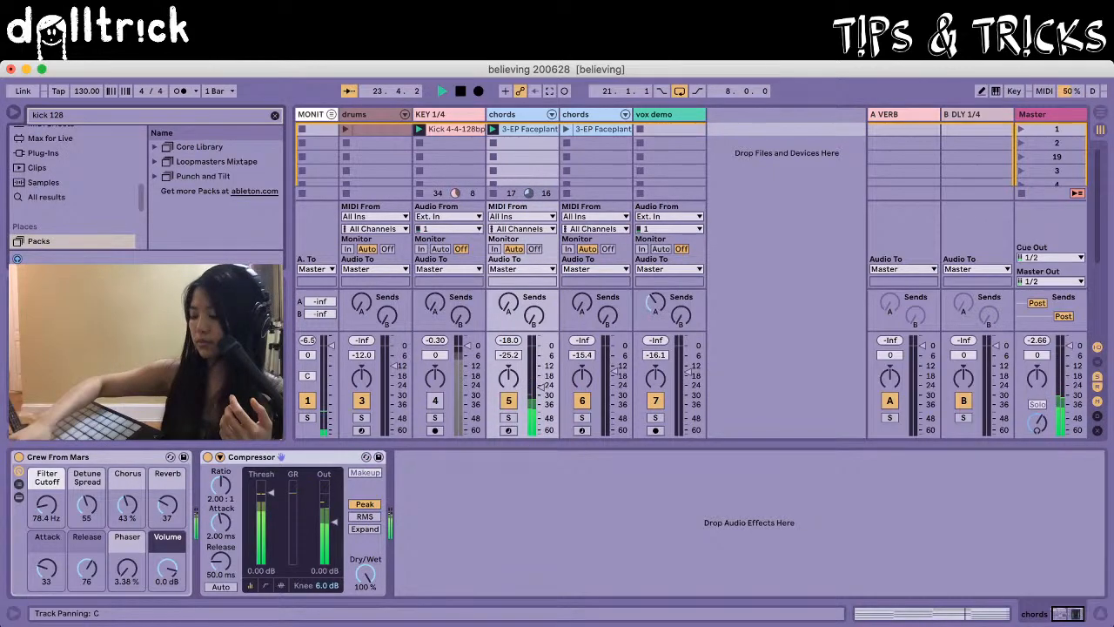
key("Left")
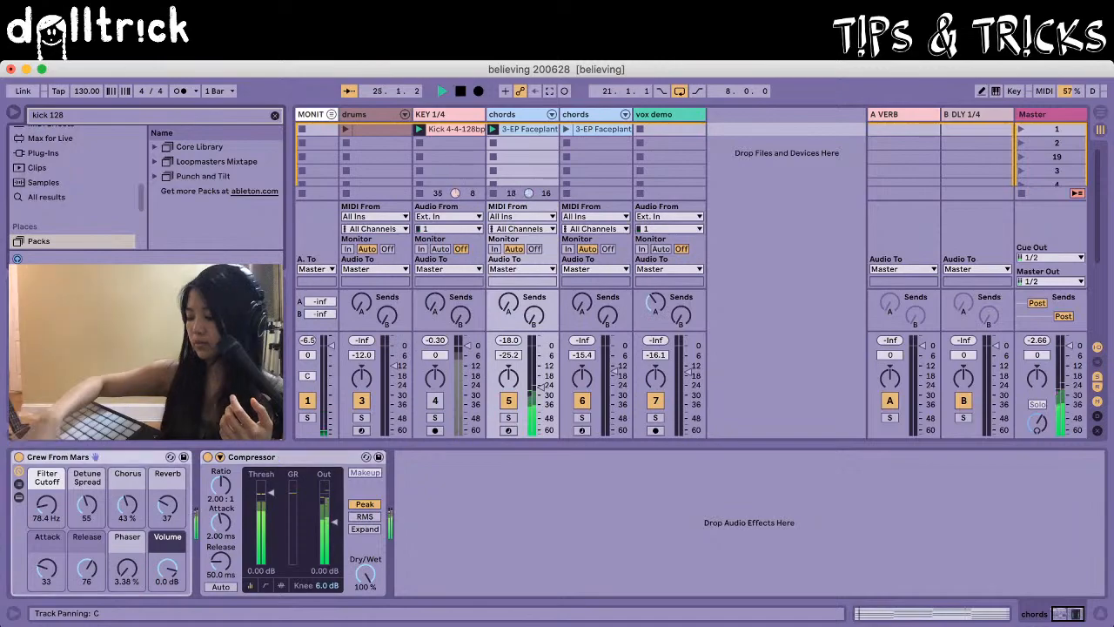
key("Right")
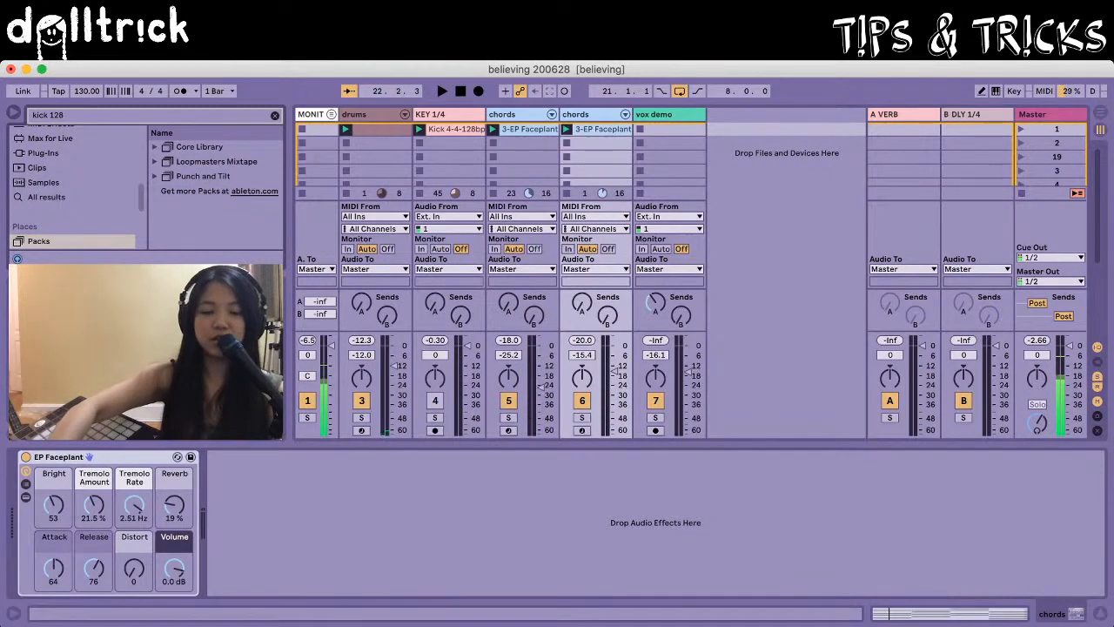
Step: Show the vox demo in the arrangement, return it to its arrangement playback, and play it together with the session clips
key("Tab")
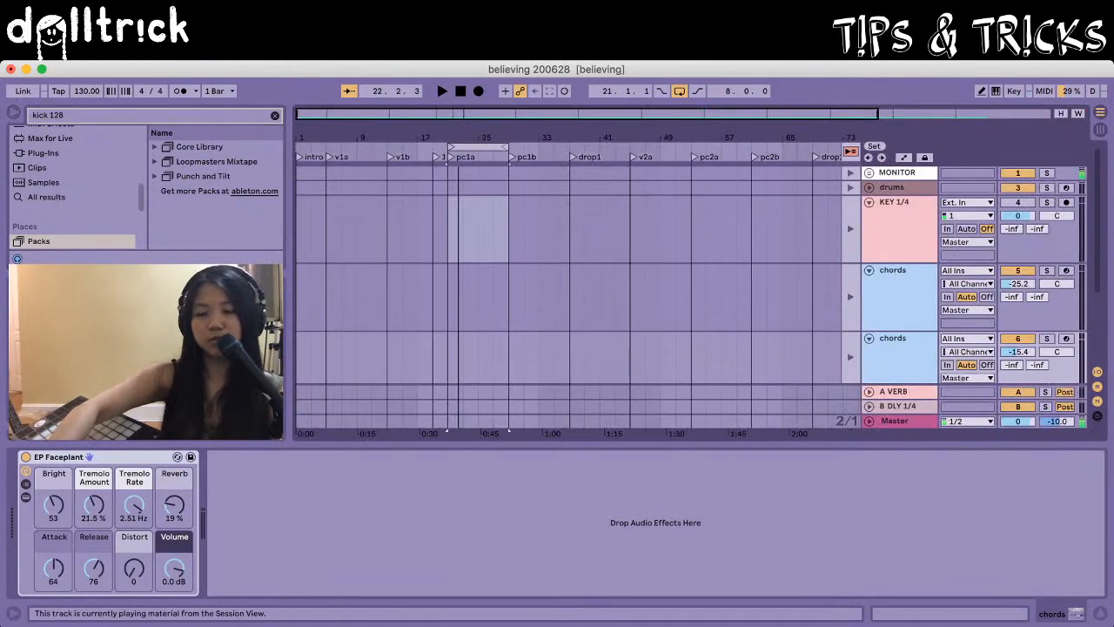
scroll(575, 274, "down", 3)
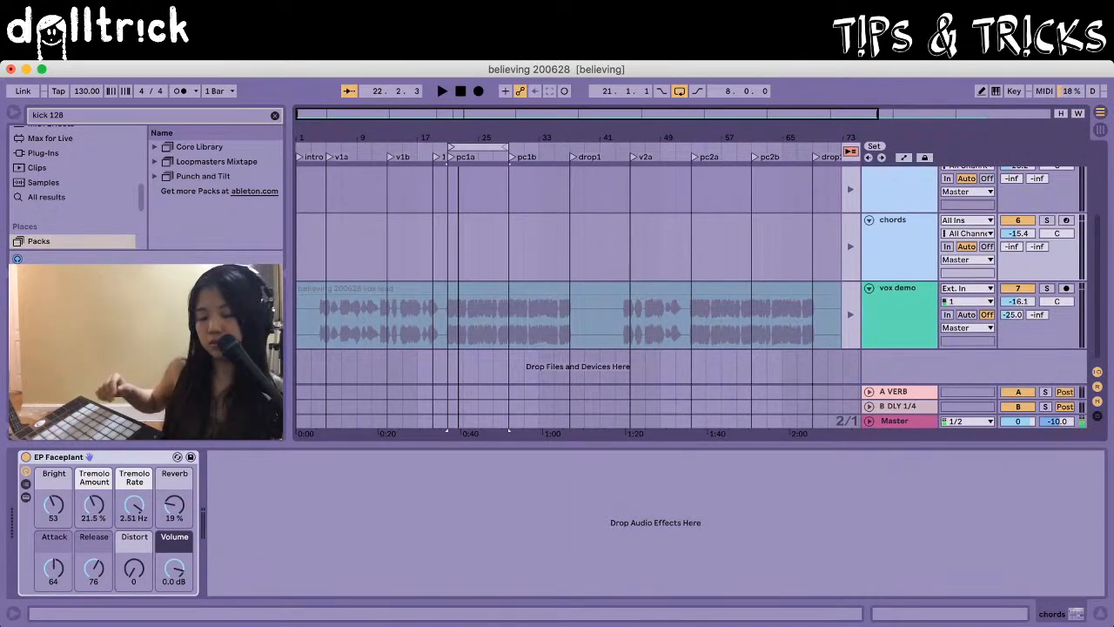
key("Tab")
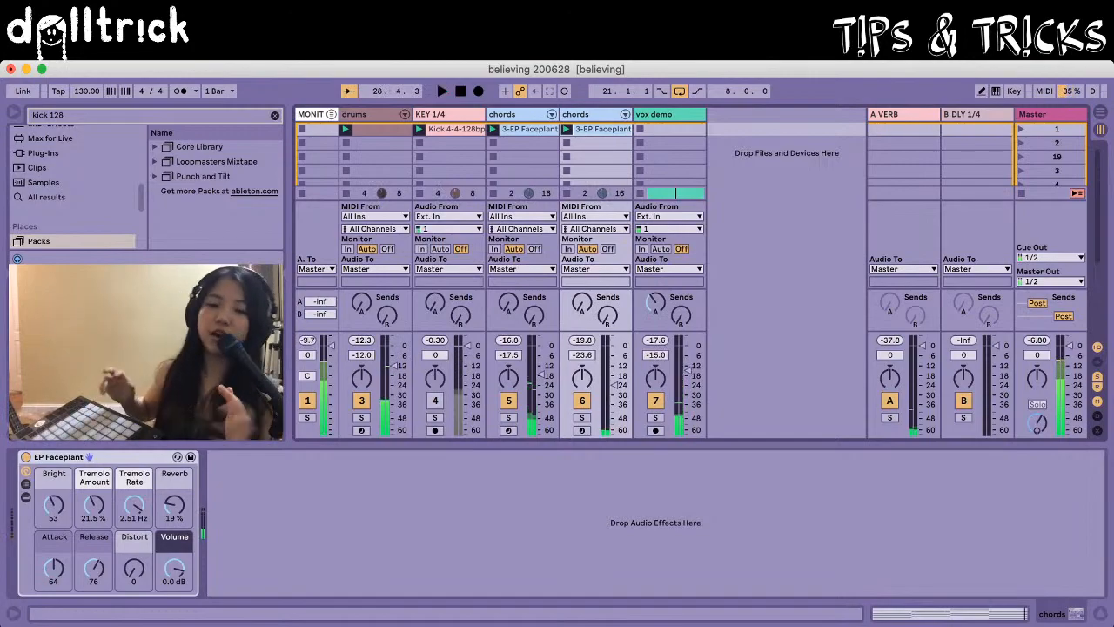
key("space")
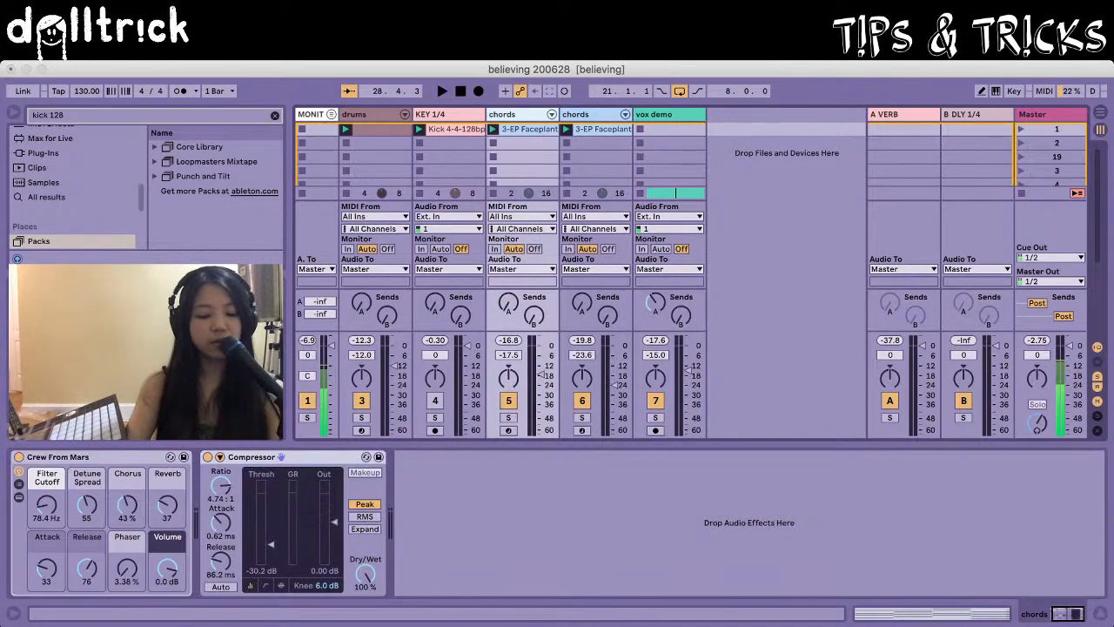
Step: Duplicate the first chords track and solo the original
key("super+d")
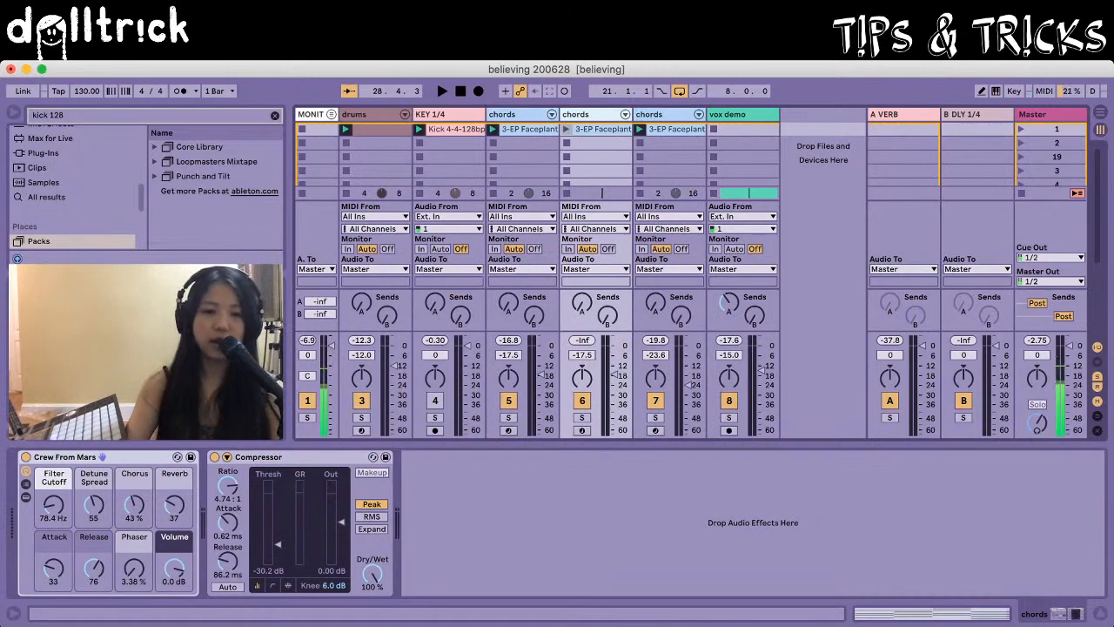
left_click(514, 114)
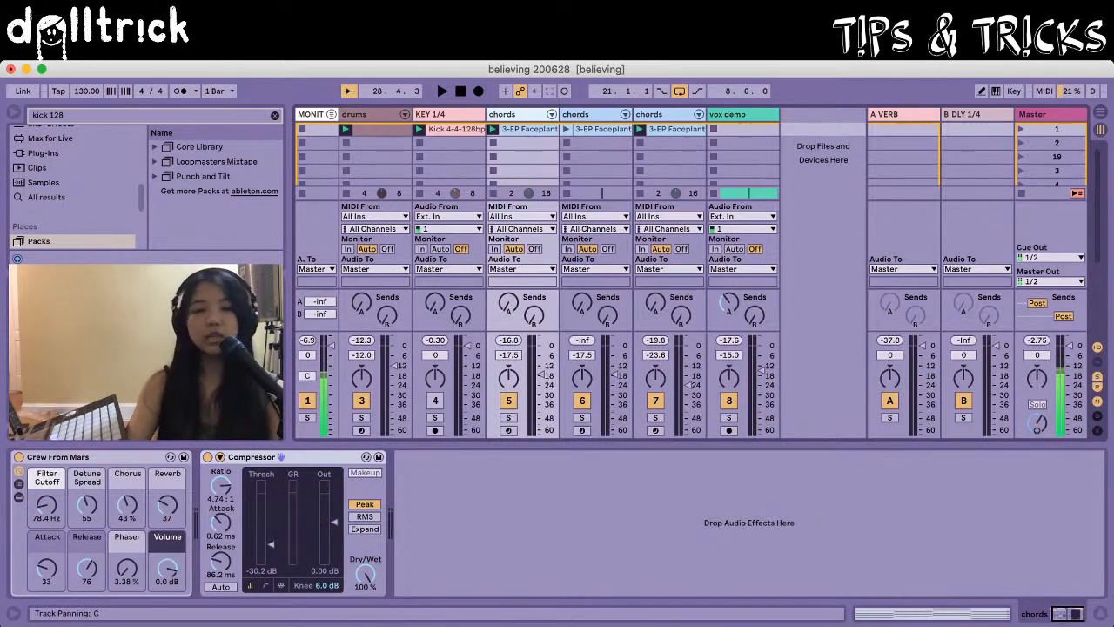
key("s")
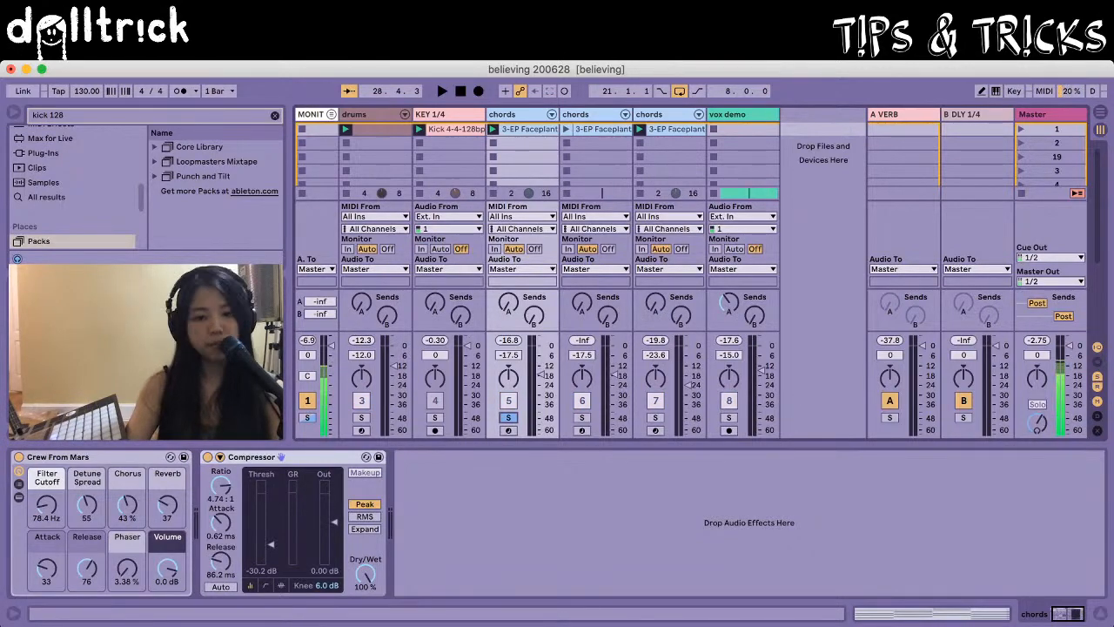
Step: In the soloed chords track's clip, delete the upper notes, keeping only the lowest note of each chord, and play it
key("shift+Tab")
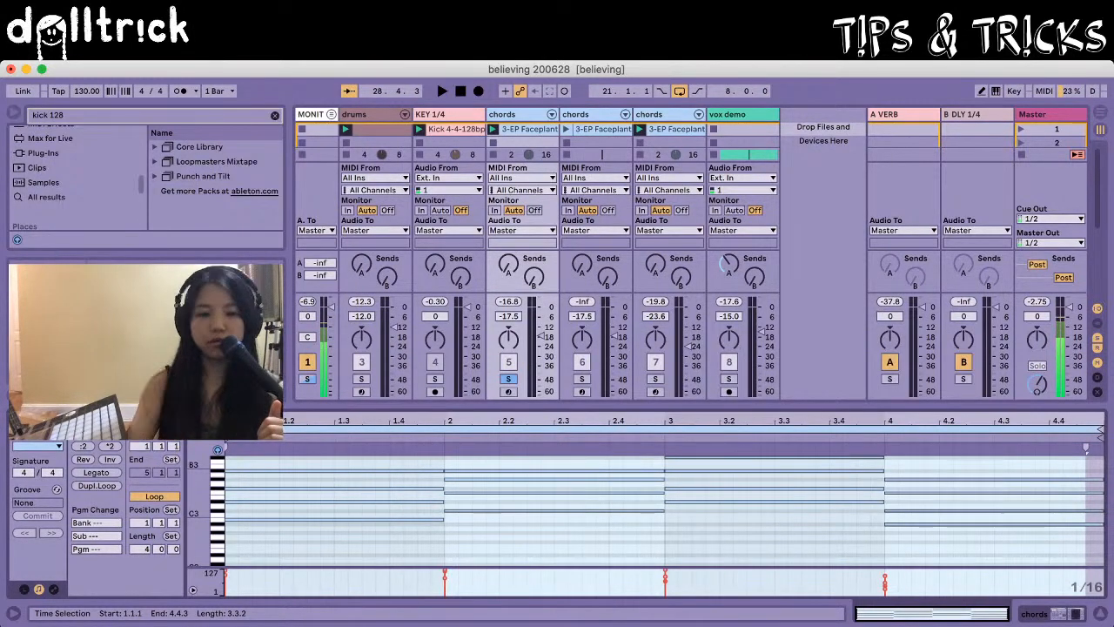
left_click_drag(443, 463, 226, 513)
key("Delete")
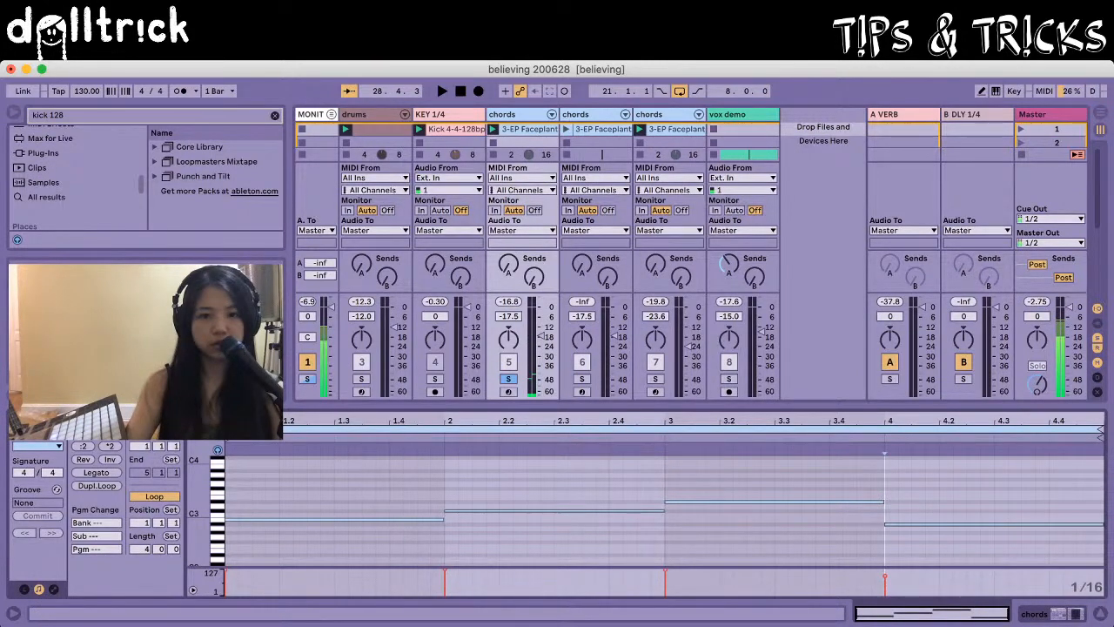
key("space")
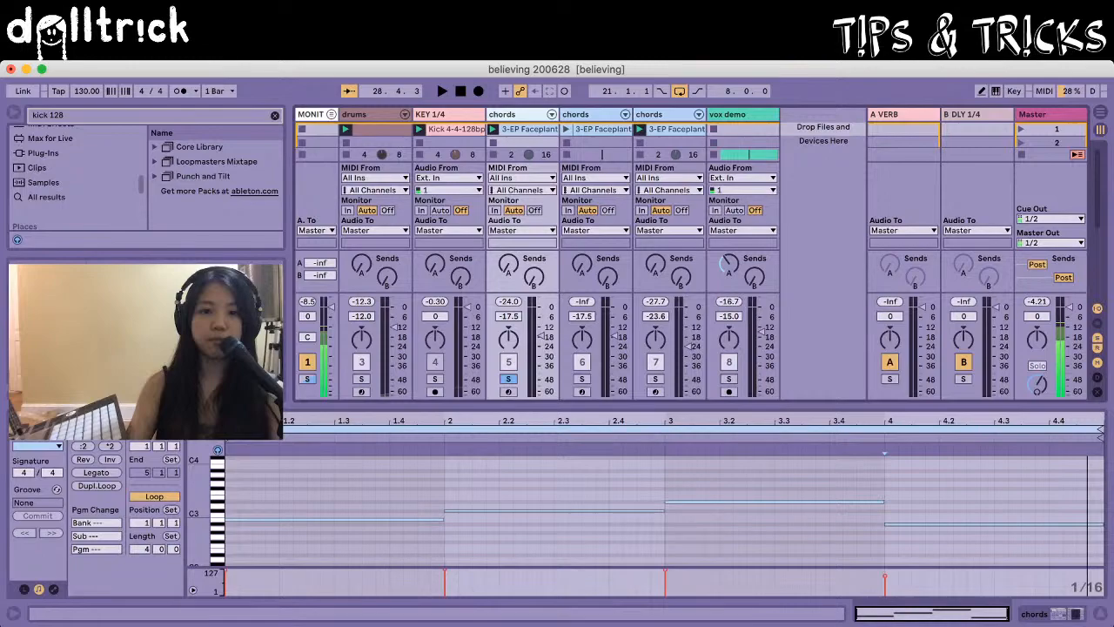
Step: Rename the three chords tracks, in order, as bass, synth and ep
type("bas")
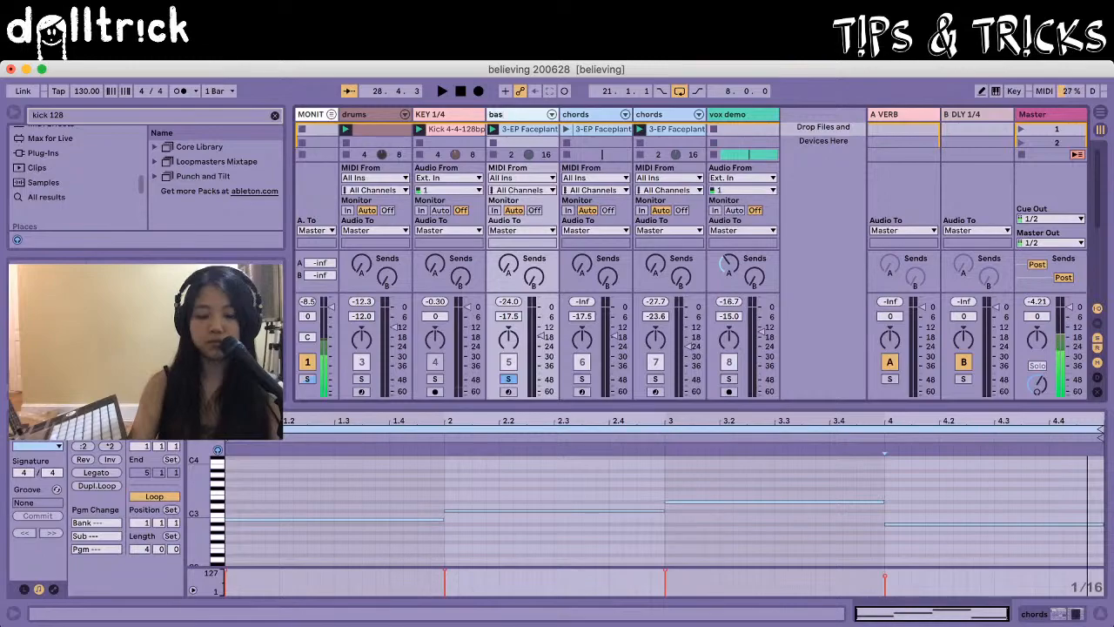
type("s")
key("Tab")
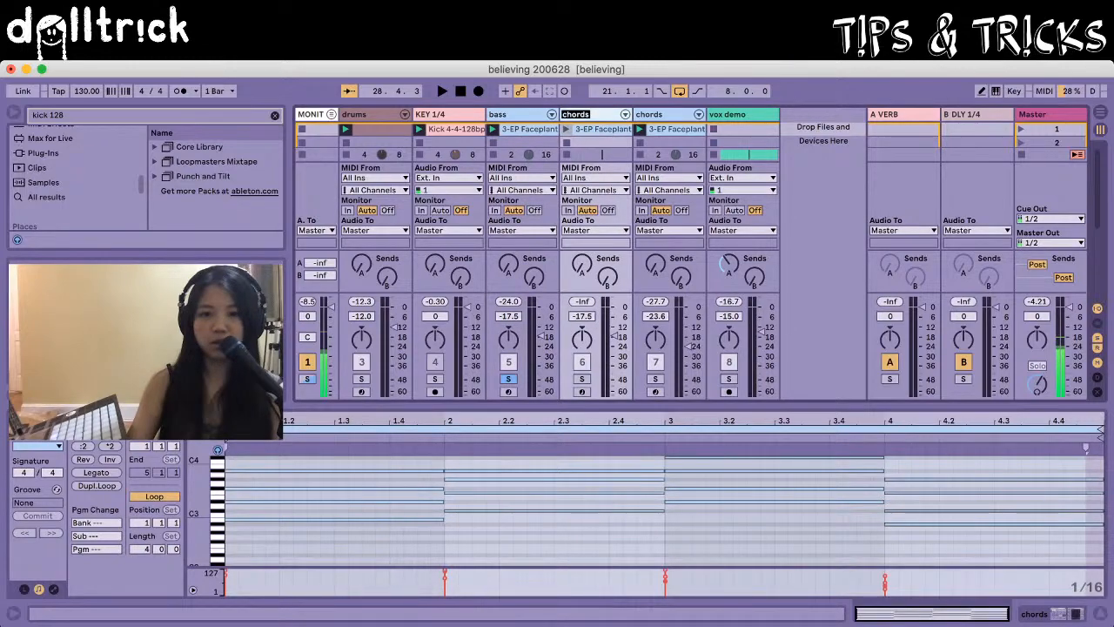
type("synth")
key("Tab")
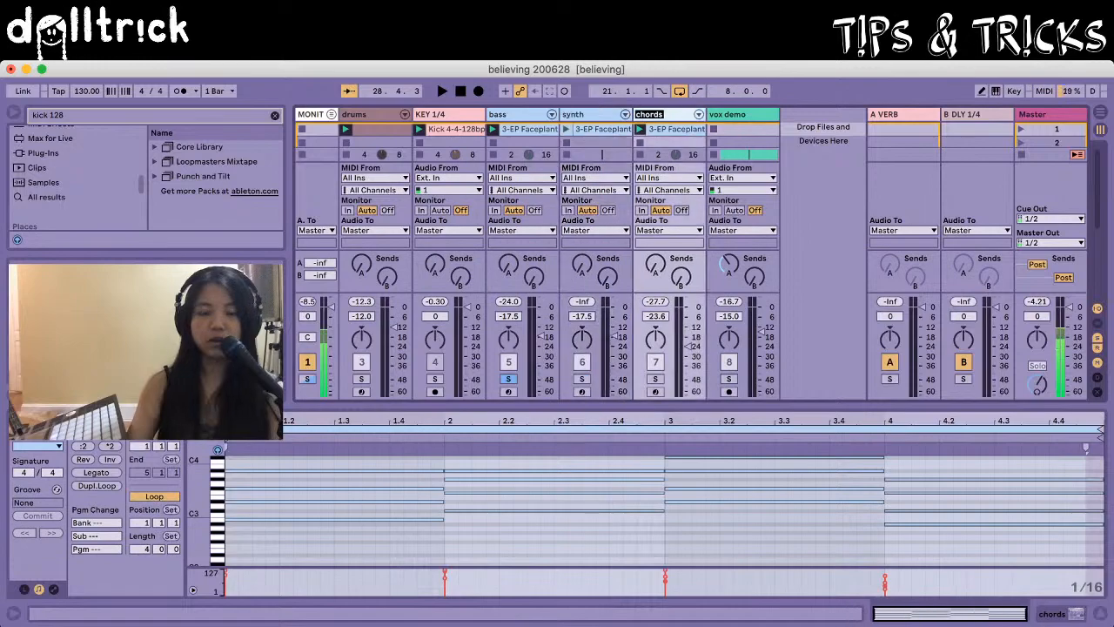
type("ep")
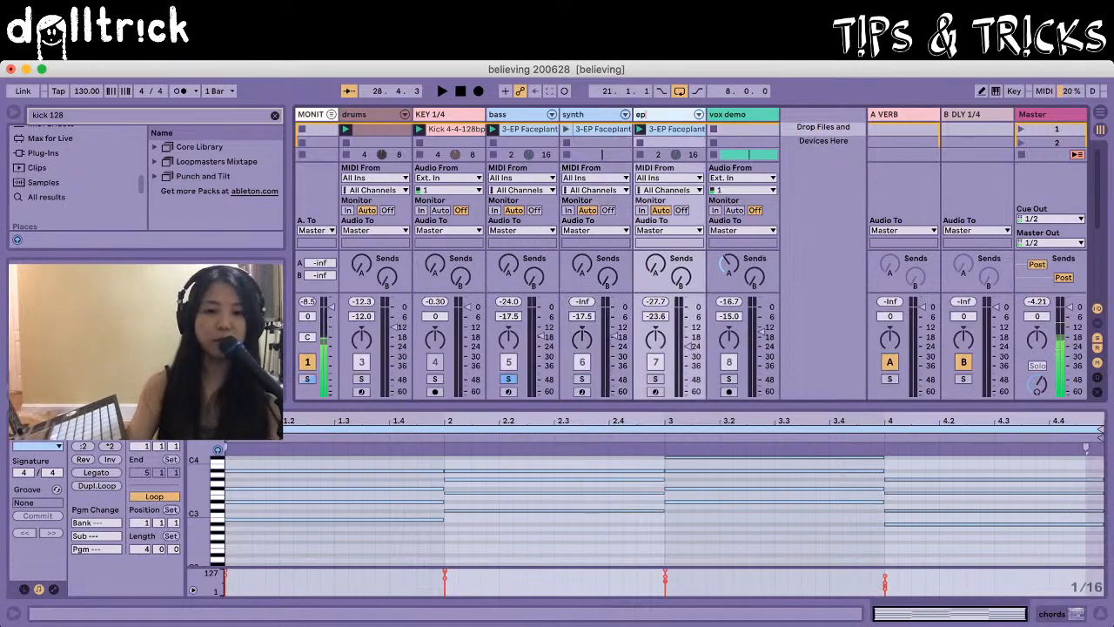
key("Return")
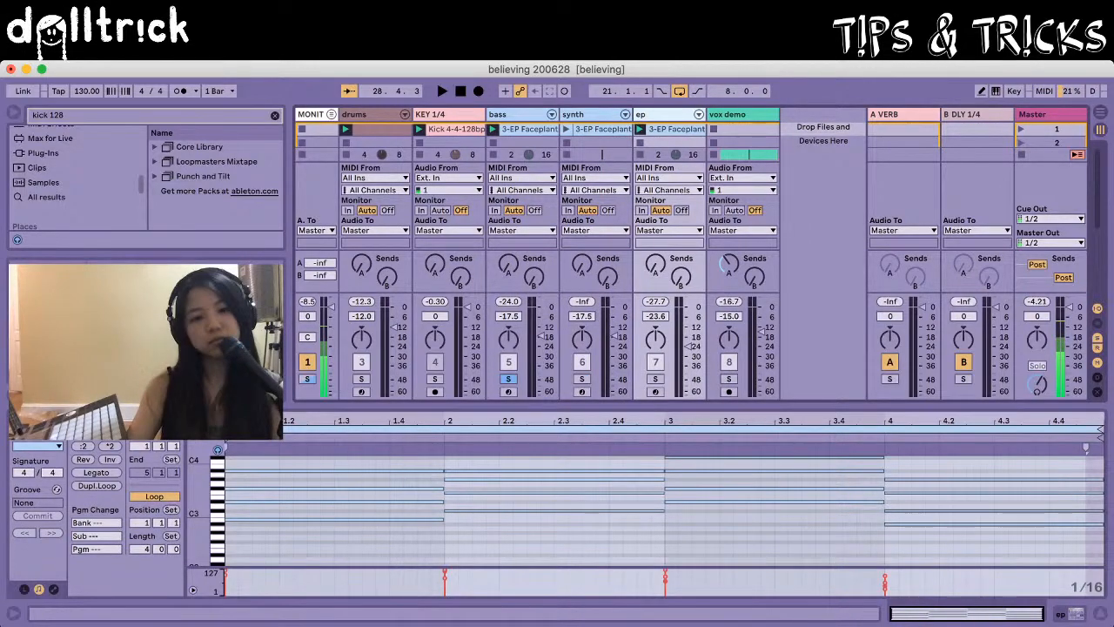
Step: Select the bass track and listen to its single-note line in solo
left_click(509, 114)
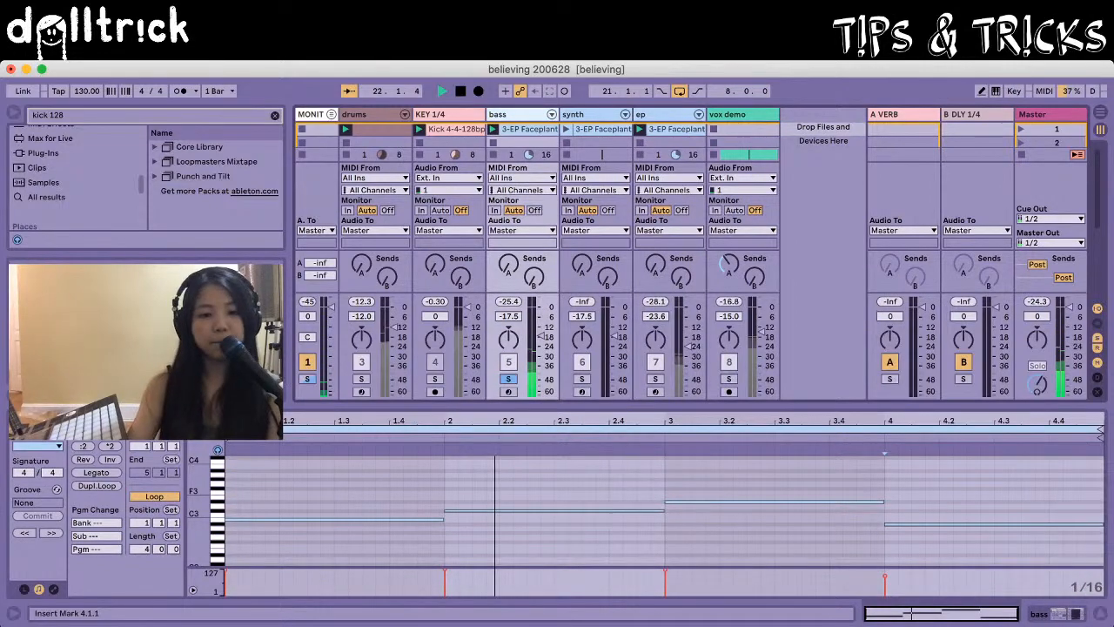
left_click(554, 503)
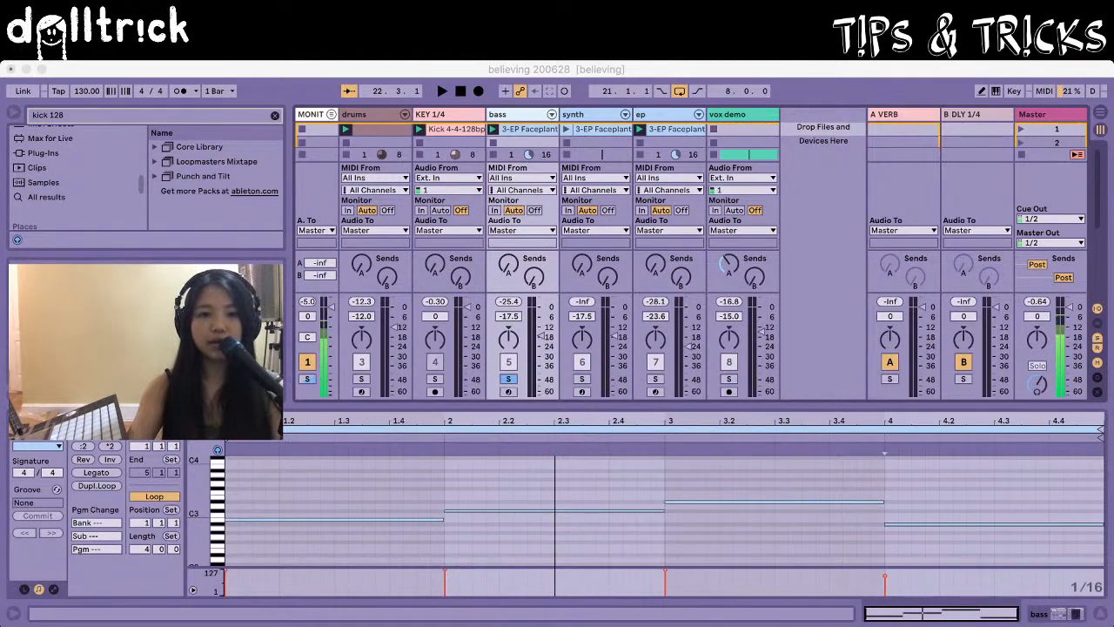
left_click(886, 499)
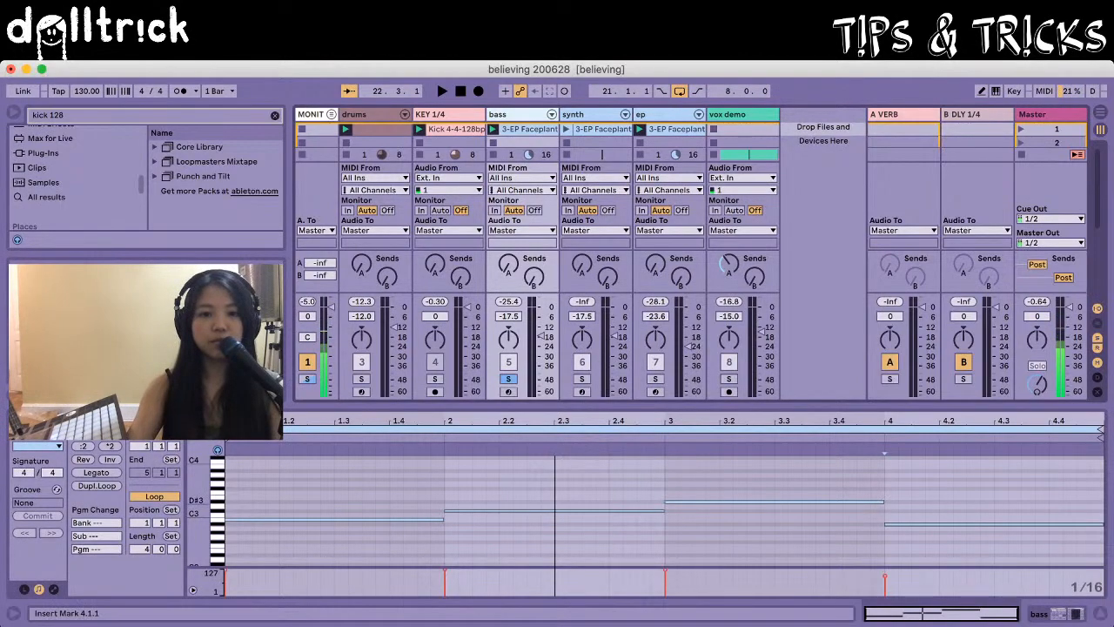
Step: Solo the synth track and compare its sound with the Compressor on, switched off, and switched on again
left_click(585, 114)
left_click(582, 378)
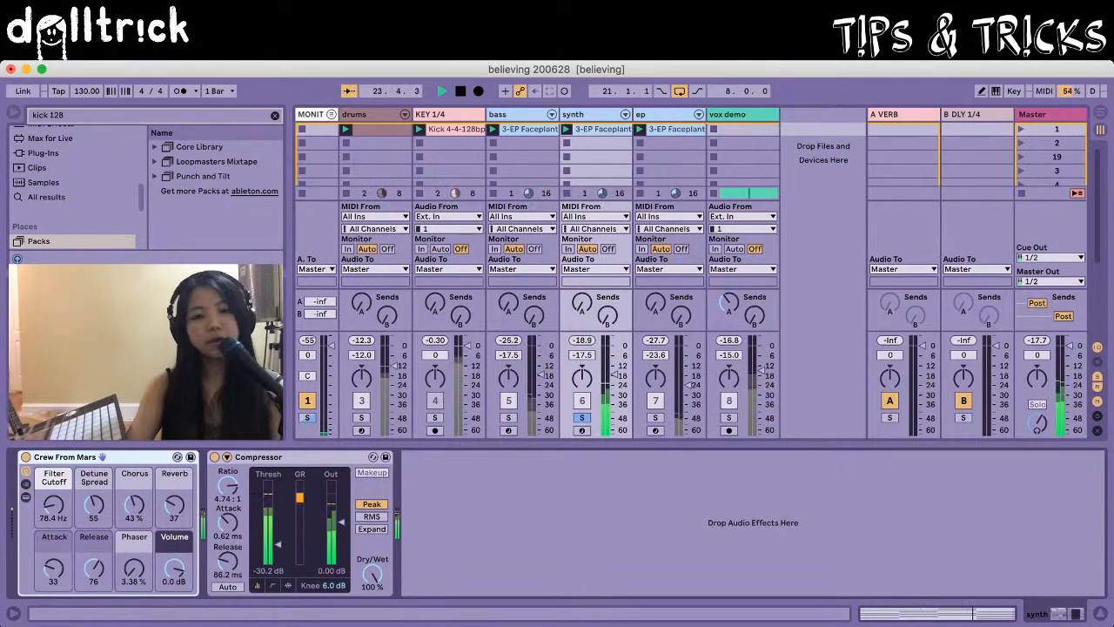
key("space")
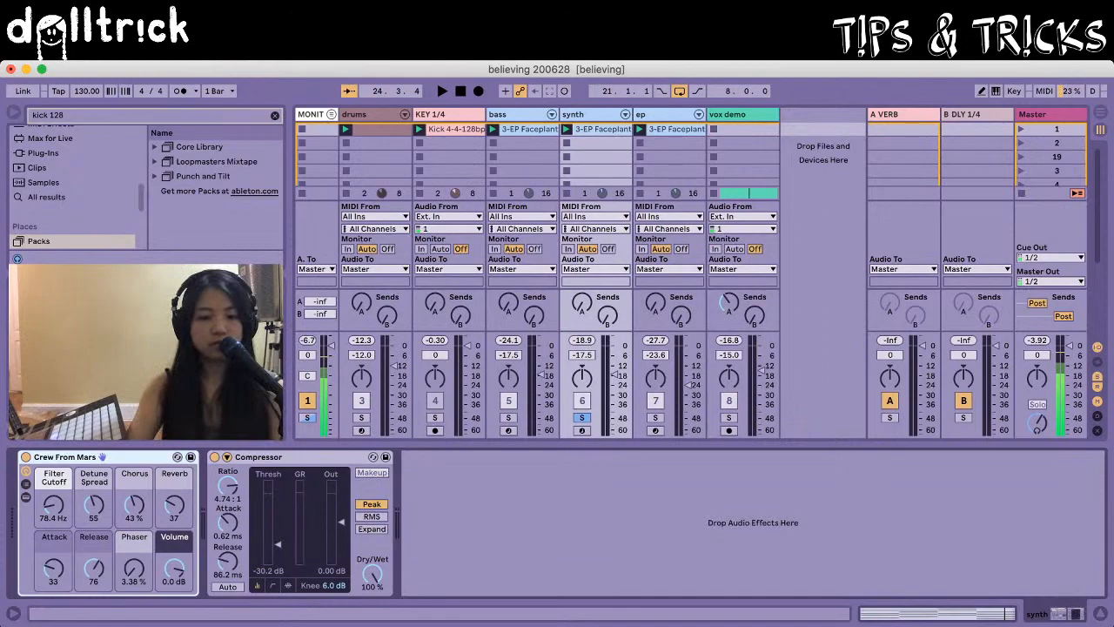
left_click(215, 457)
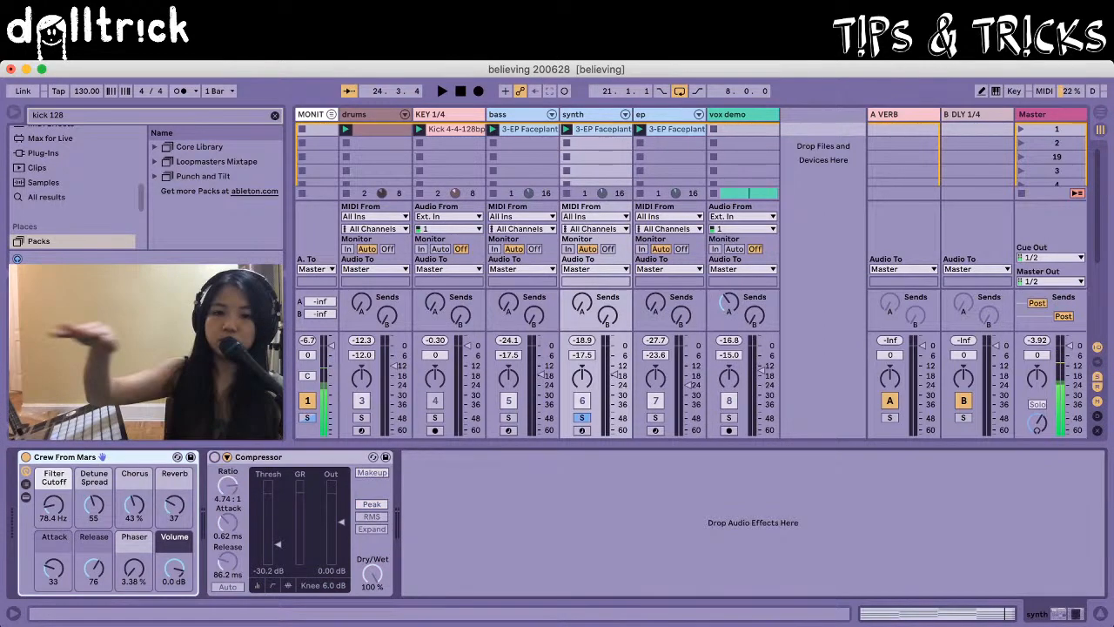
key("space")
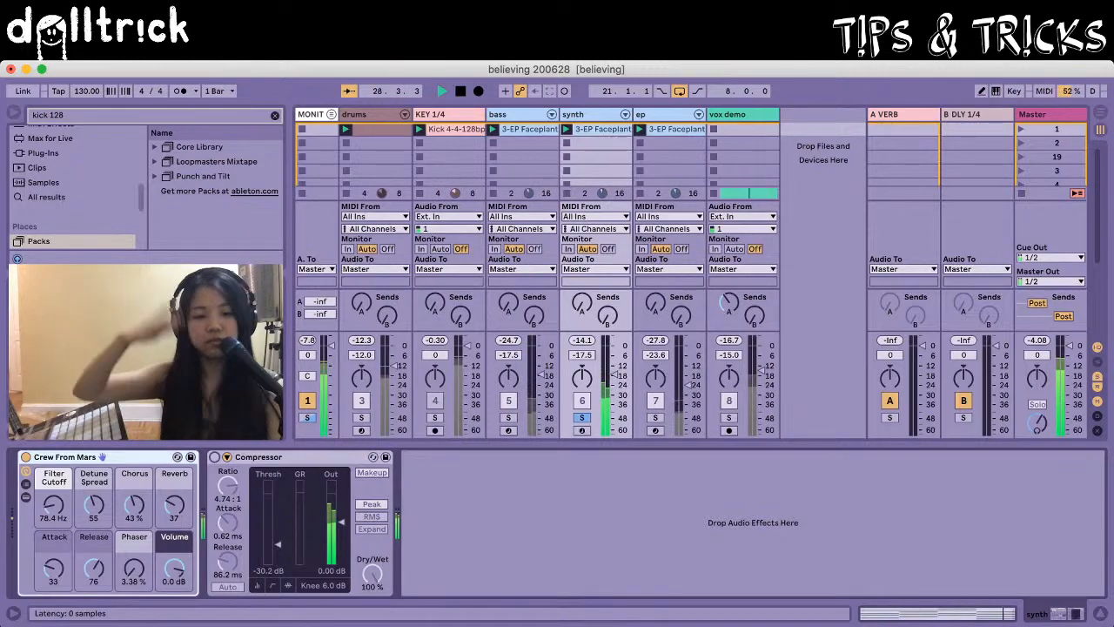
left_click(215, 456)
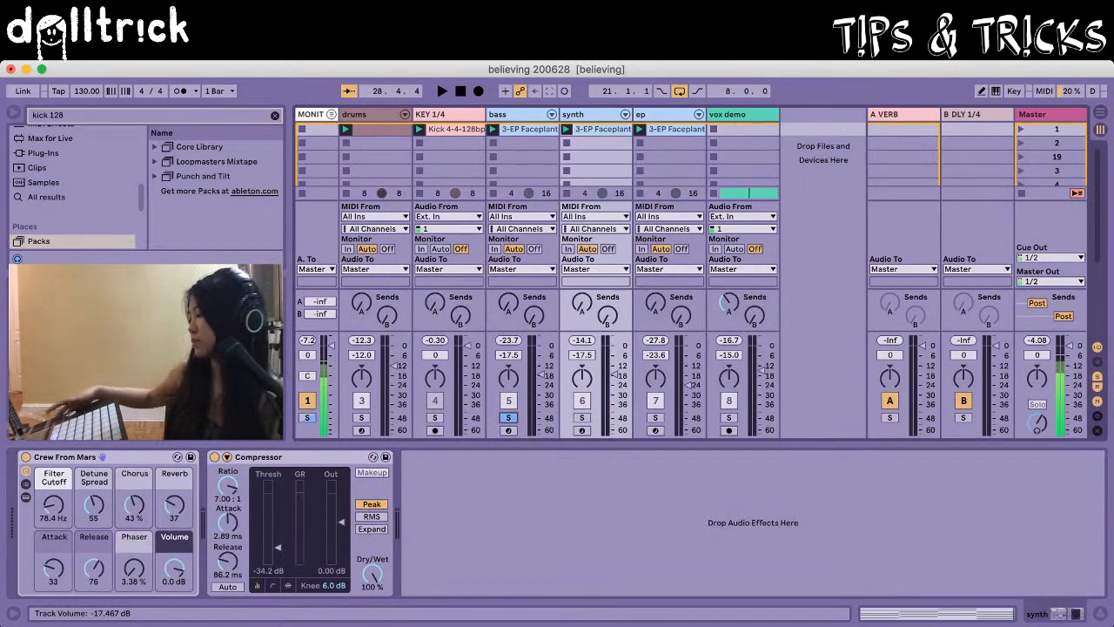
Step: Play the bass track in solo, swap its instrument for Analog Buzz Bass, and show the track's devices
key("space")
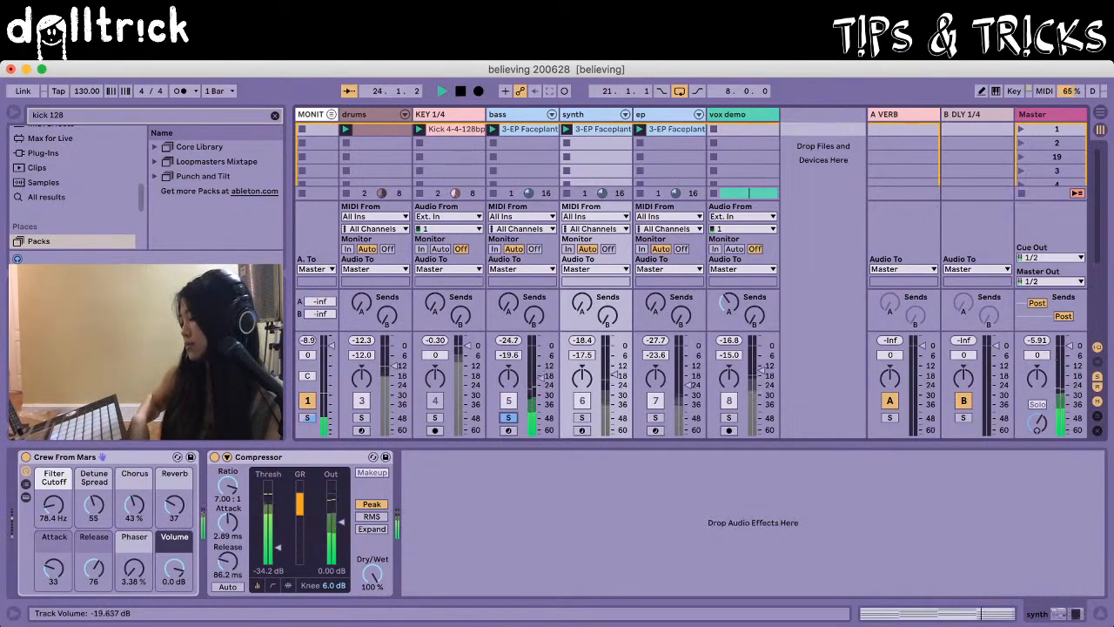
key("q")
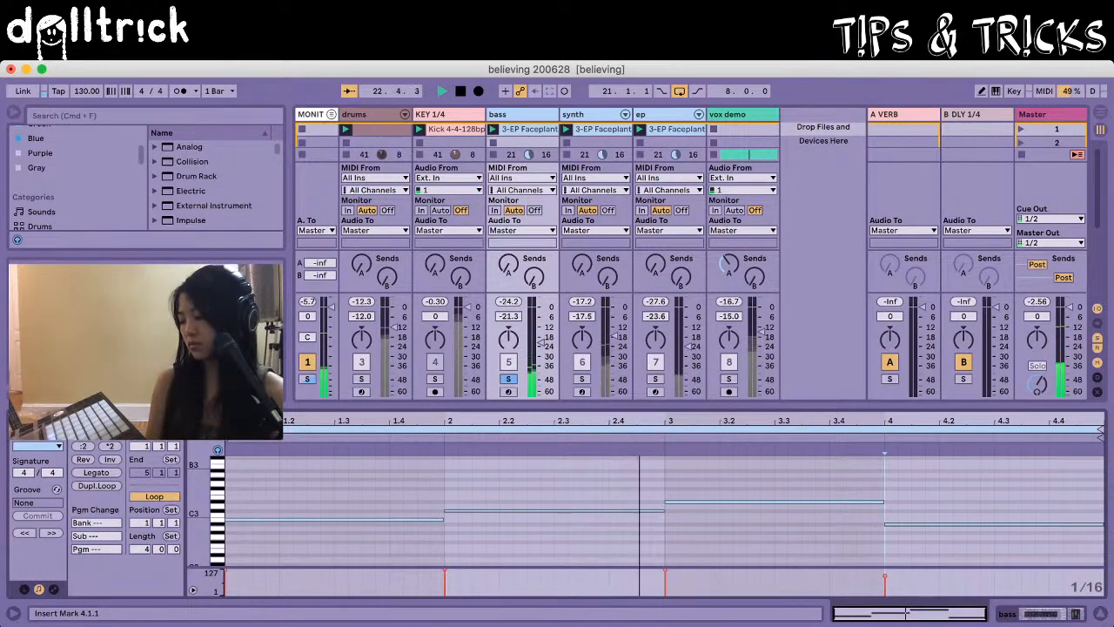
key("shift+Tab")
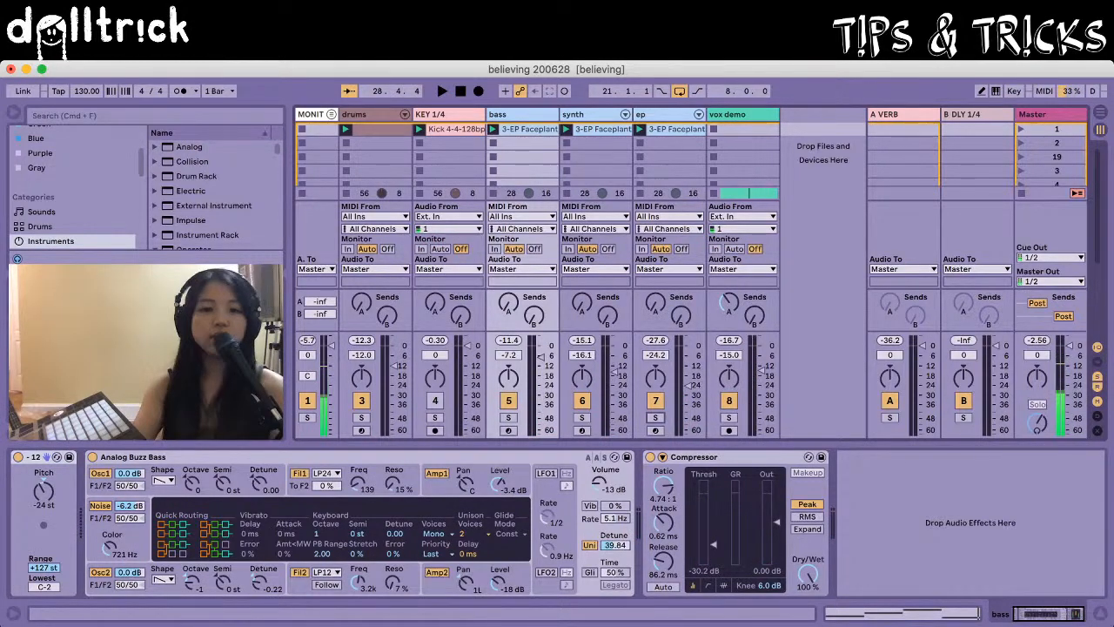
Step: Solo the synth track, show its Chord, Crew From Mars and Compressor devices, and listen to the result
left_click(582, 418)
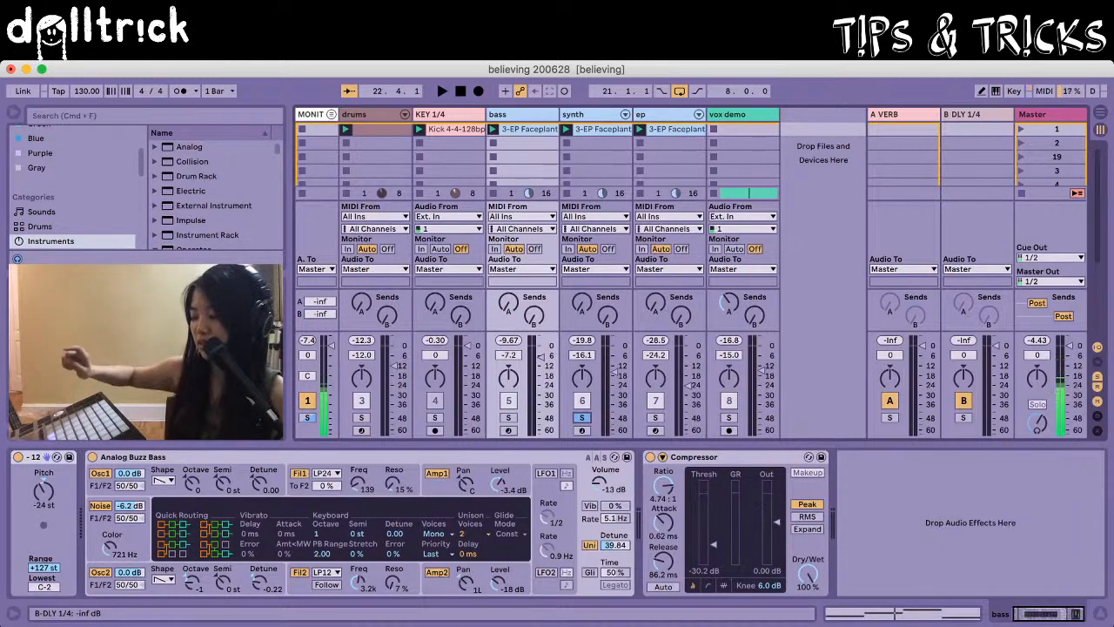
left_click(583, 114)
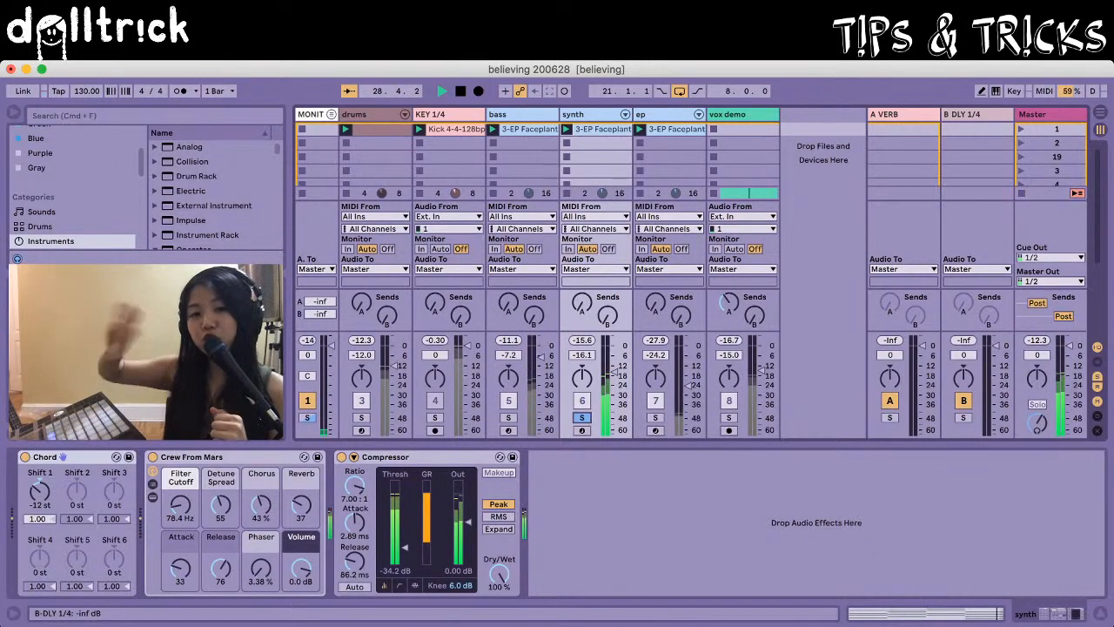
key("space")
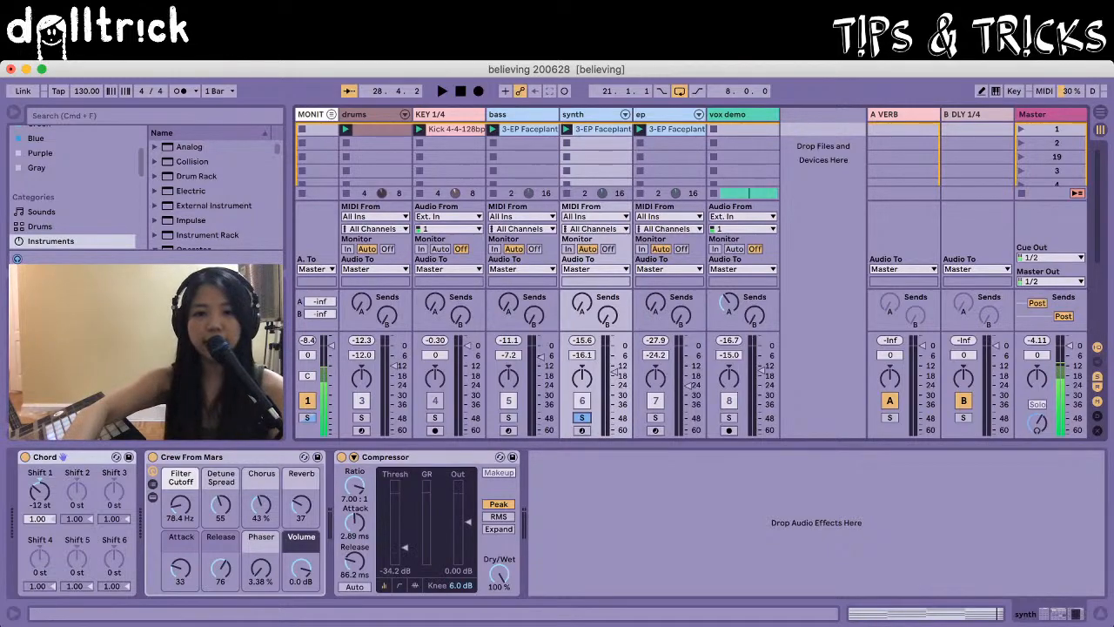
Step: View the synth clip's notes and look through the arrangement's tracks from KEY 1/4 down to vox demo
key("shift+Tab")
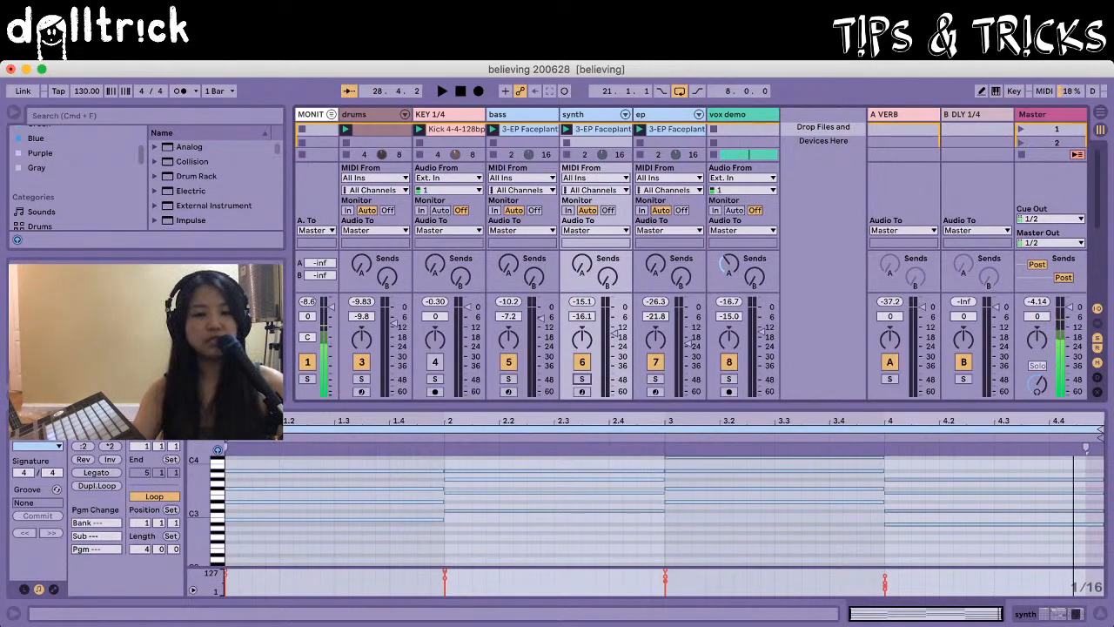
key("Tab")
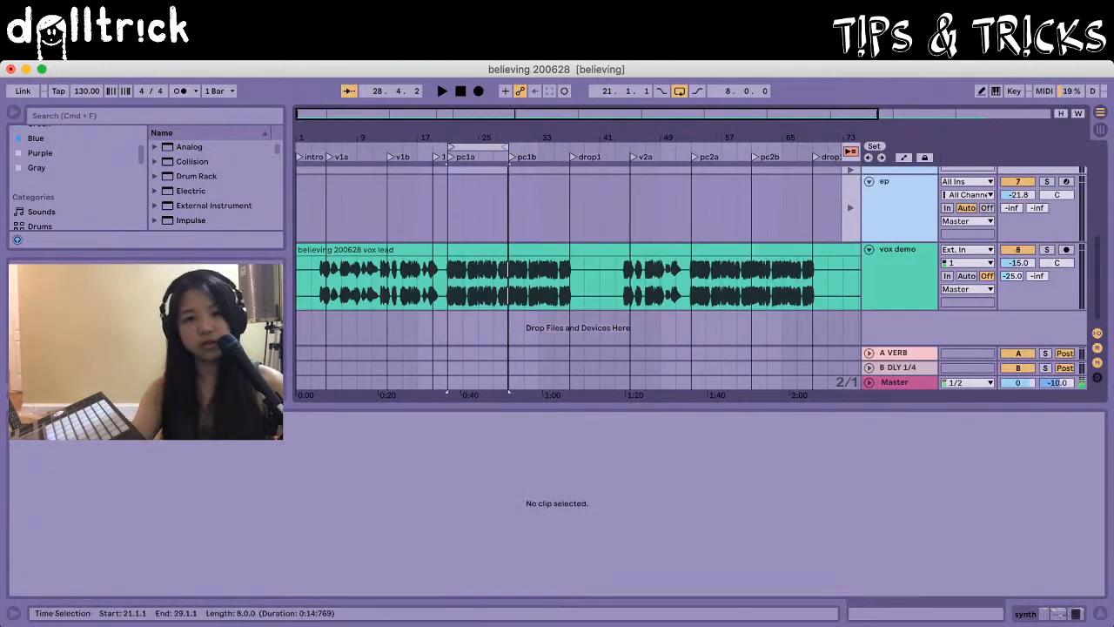
scroll(574, 261, "up", 5)
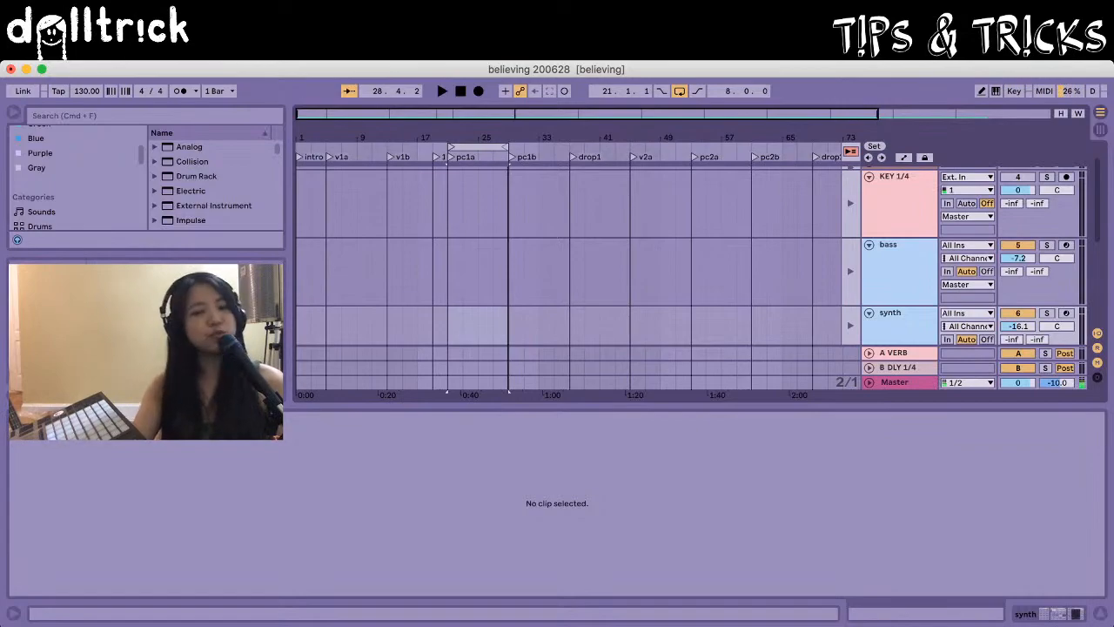
scroll(574, 278, "down", 5)
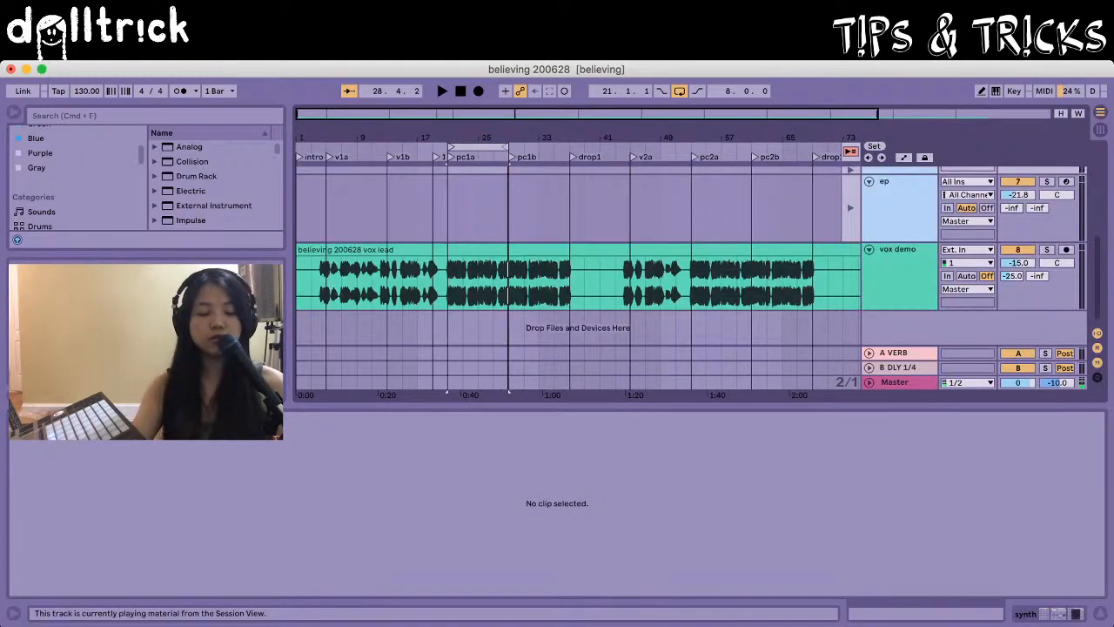
Step: Record the session clips of drums, KEY 1/4, bass, synth and ep into the arrangement's pc1a section, and switch playback back to the arrangement
key("Tab")
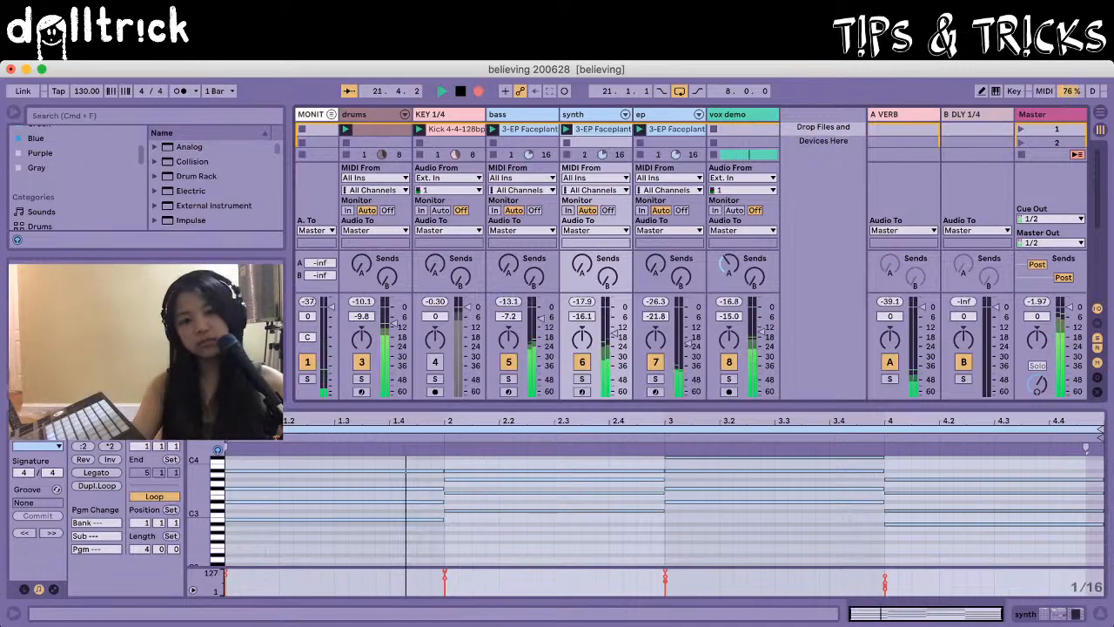
key("Tab")
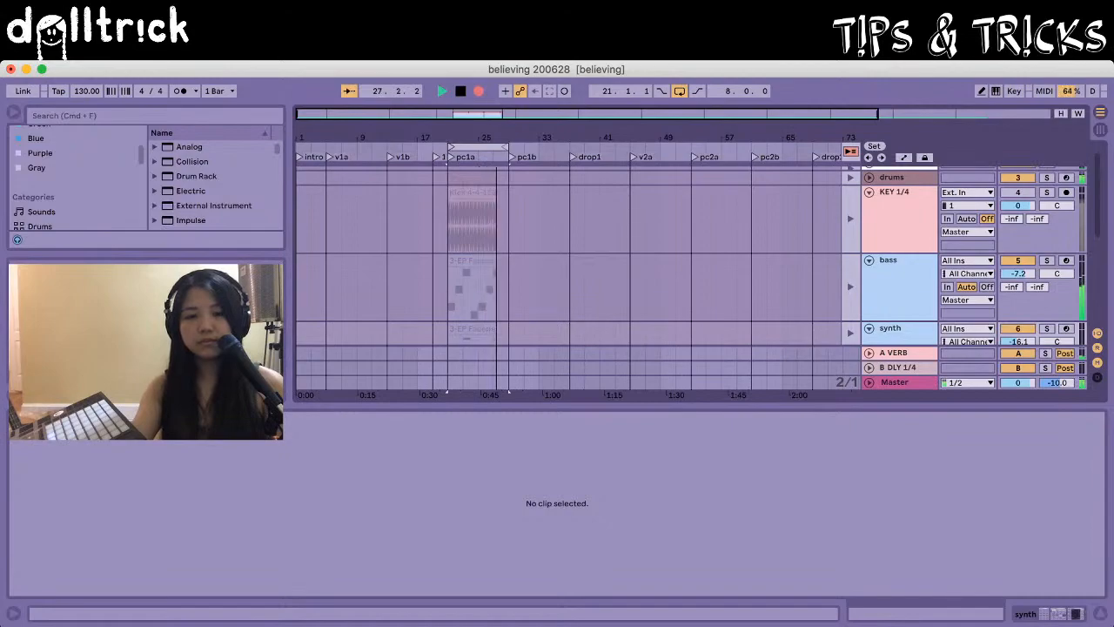
scroll(518, 261, "up", 2)
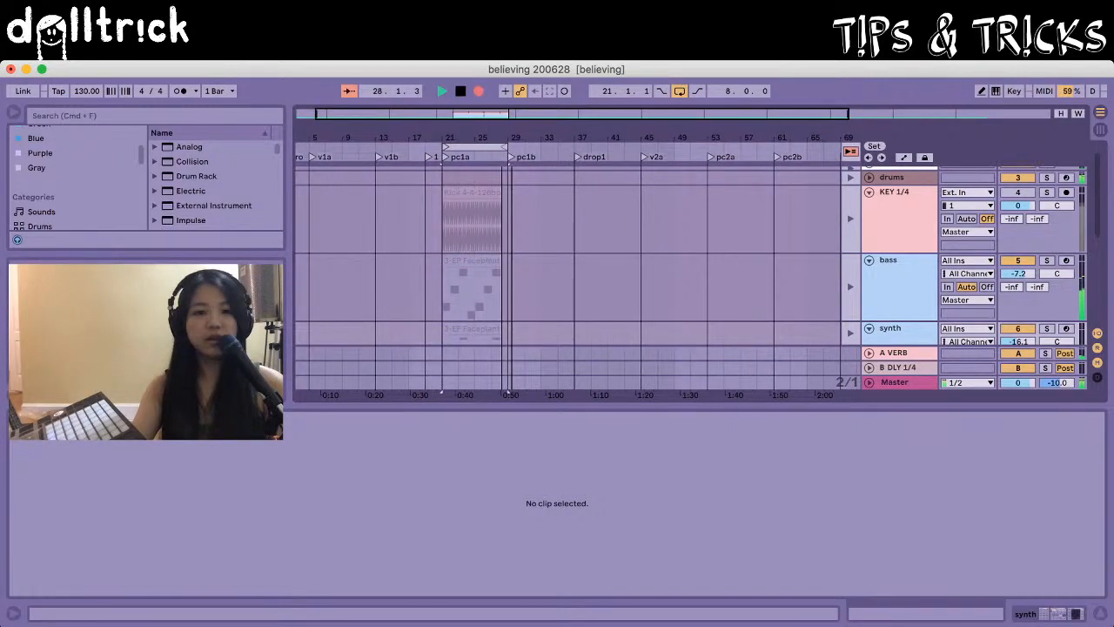
scroll(512, 261, "up", 5)
key("space")
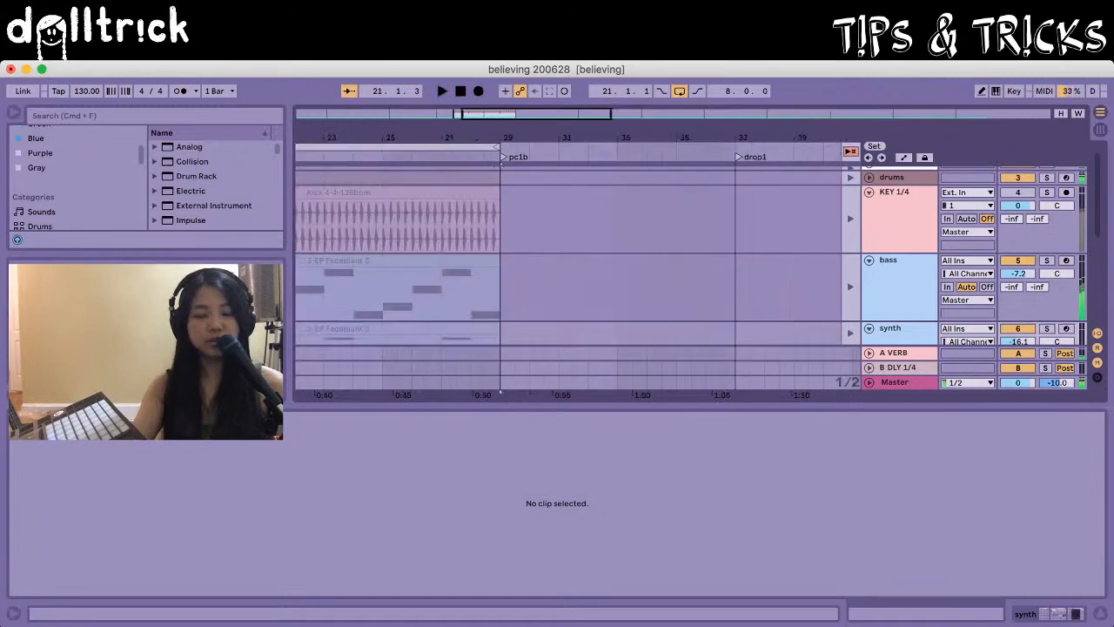
scroll(568, 261, "left", 8)
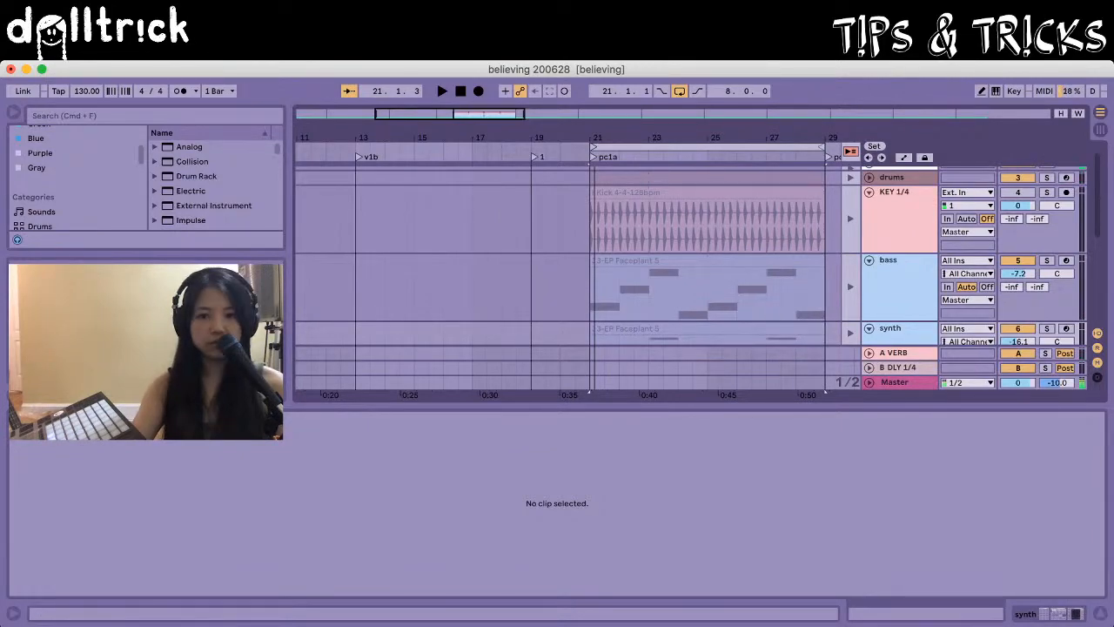
key("F10")
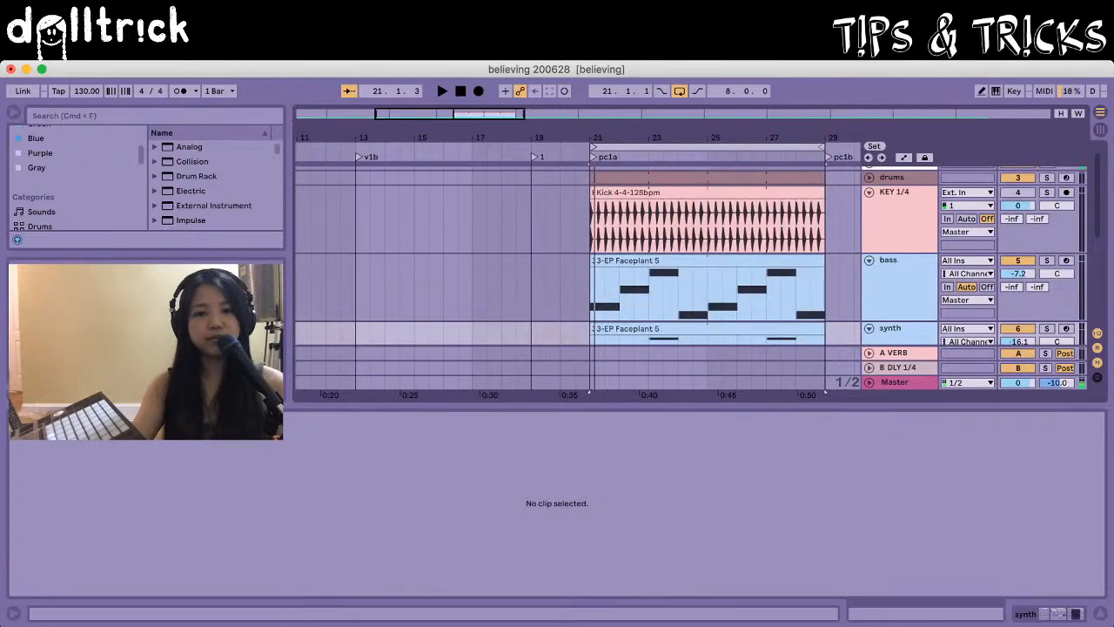
Step: Extend the recorded clips on all five tracks back to 21.1.1, replacing the short fragments at the start of pc1a
scroll(595, 254, "down", 5)
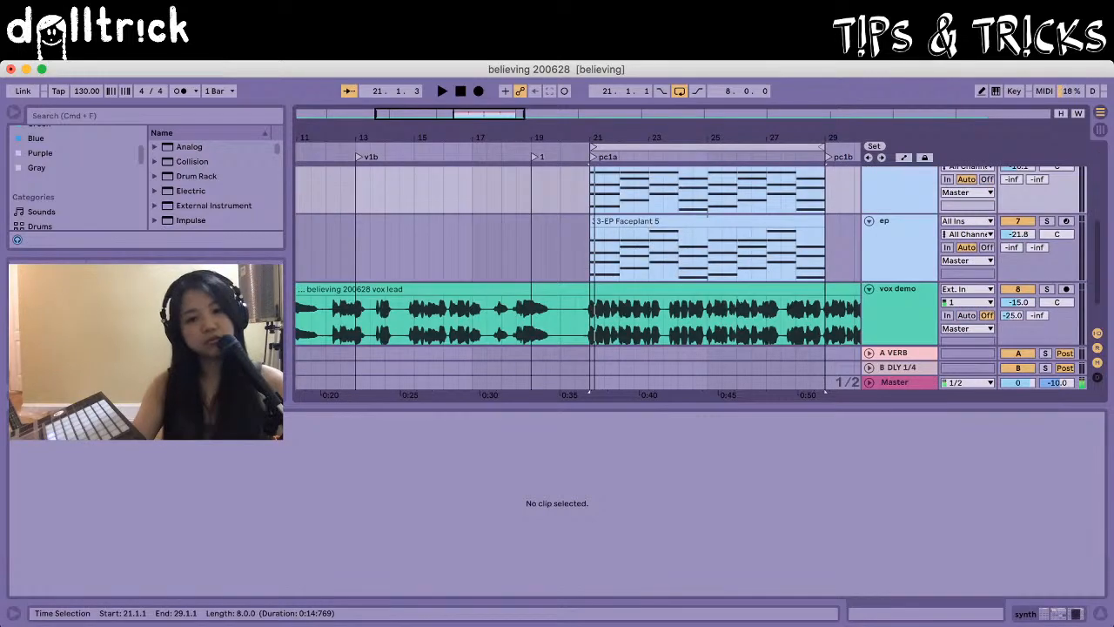
left_click(594, 254)
key("space")
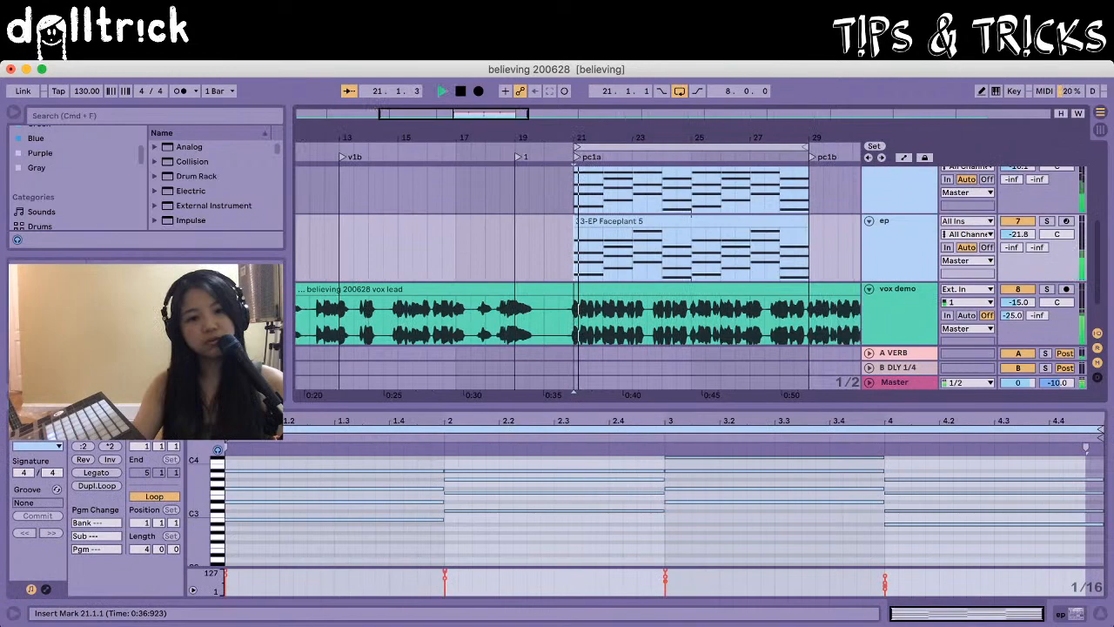
left_click(609, 221)
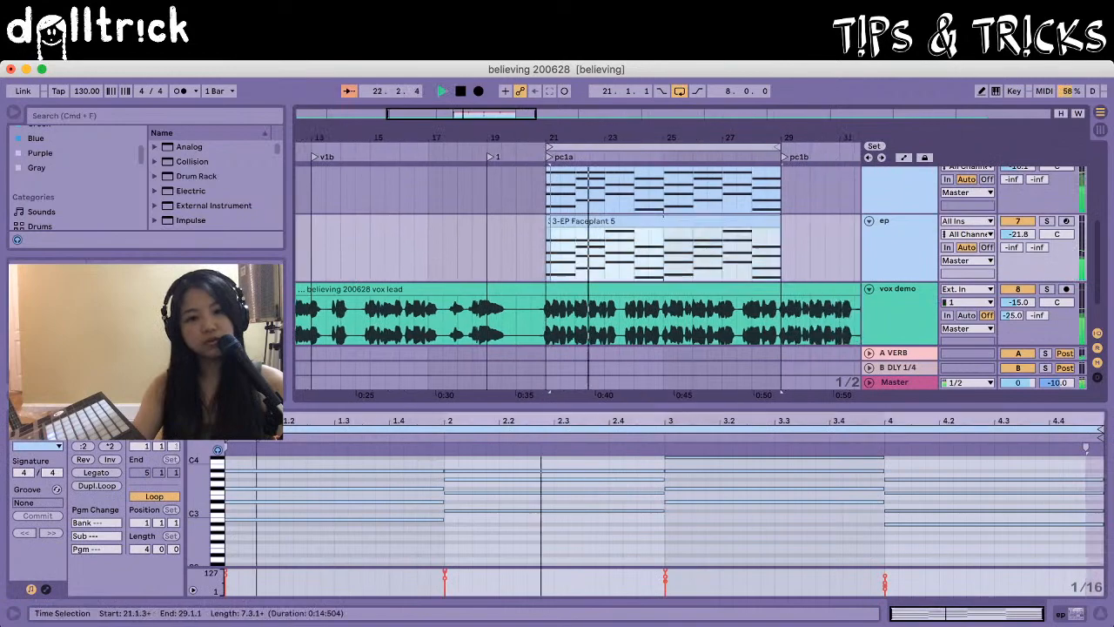
scroll(609, 221, "up", 5)
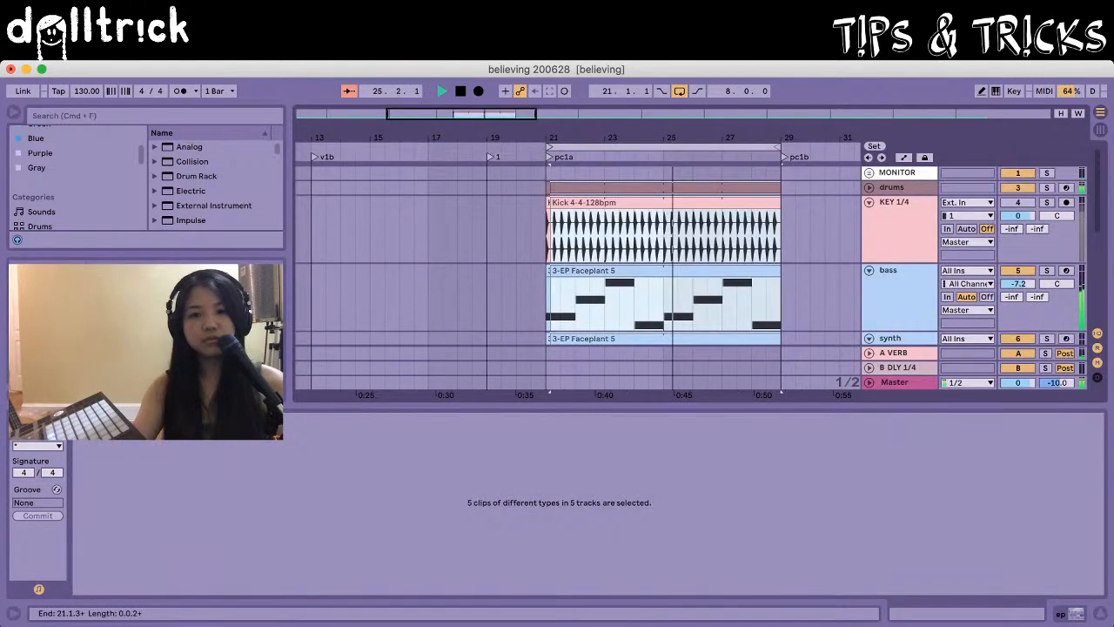
key("super+z")
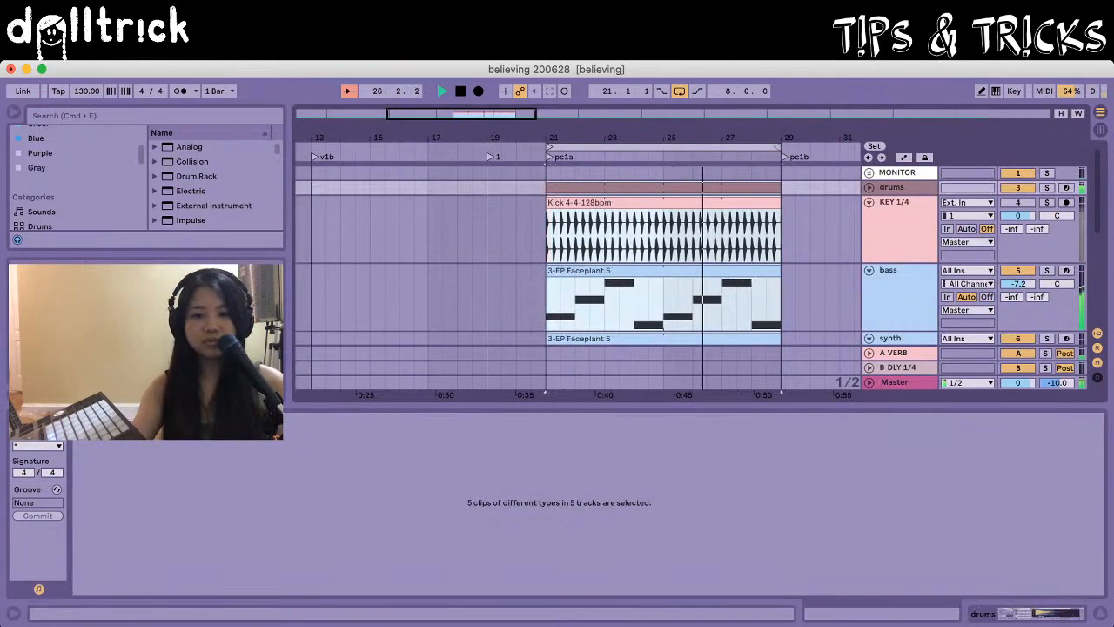
Step: Select the five tracks' clips from 21.1.1 to 29.1.1 and duplicate them into the pc1b section
key("super+l")
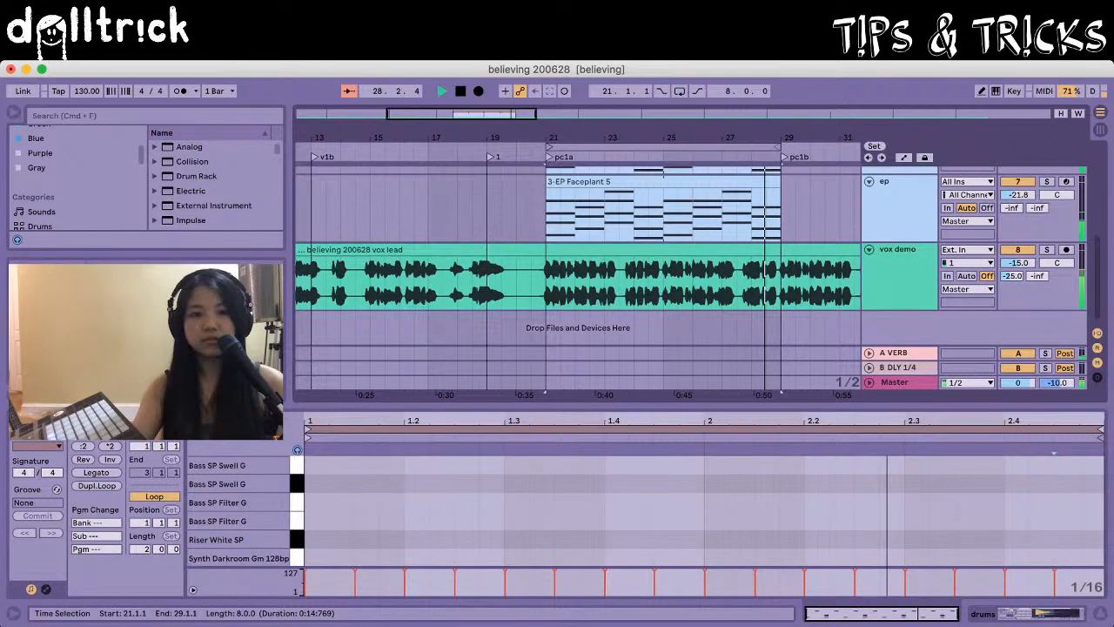
key("super+d")
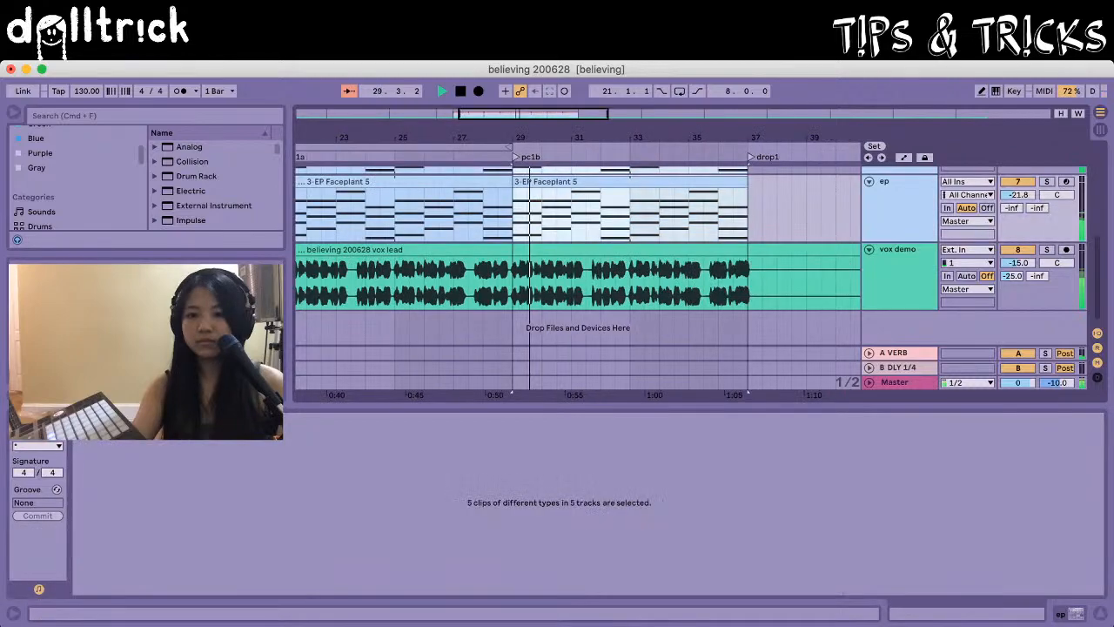
key("minus")
key("minus")
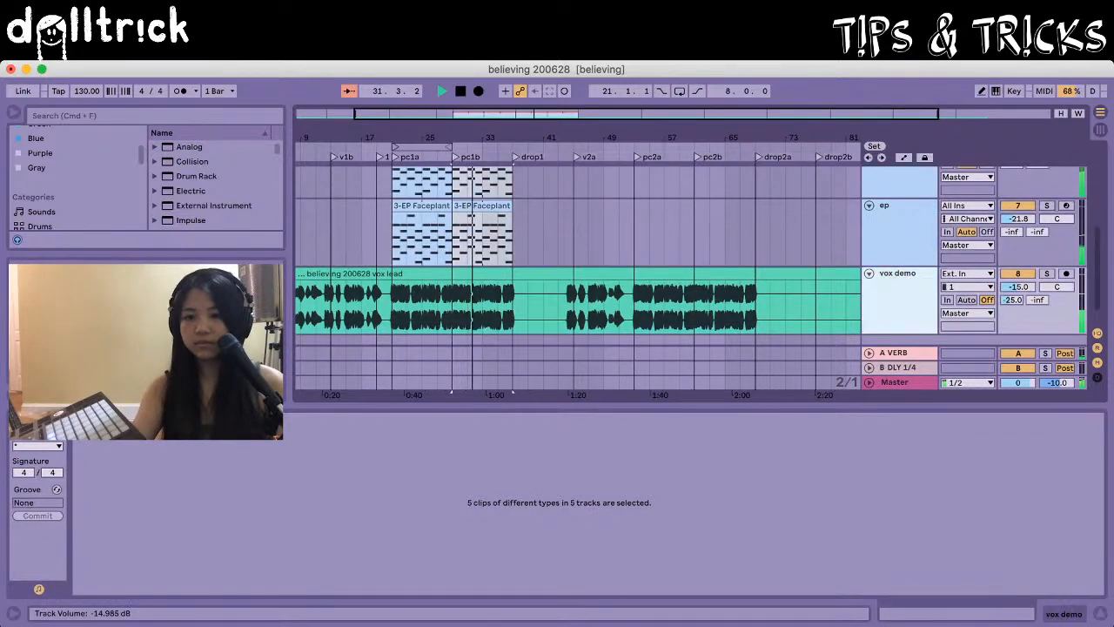
Step: Set the vox demo track's volume to -12 dB while listening to pc1b, and stop playback
left_click_drag(1018, 286, 1018, 277)
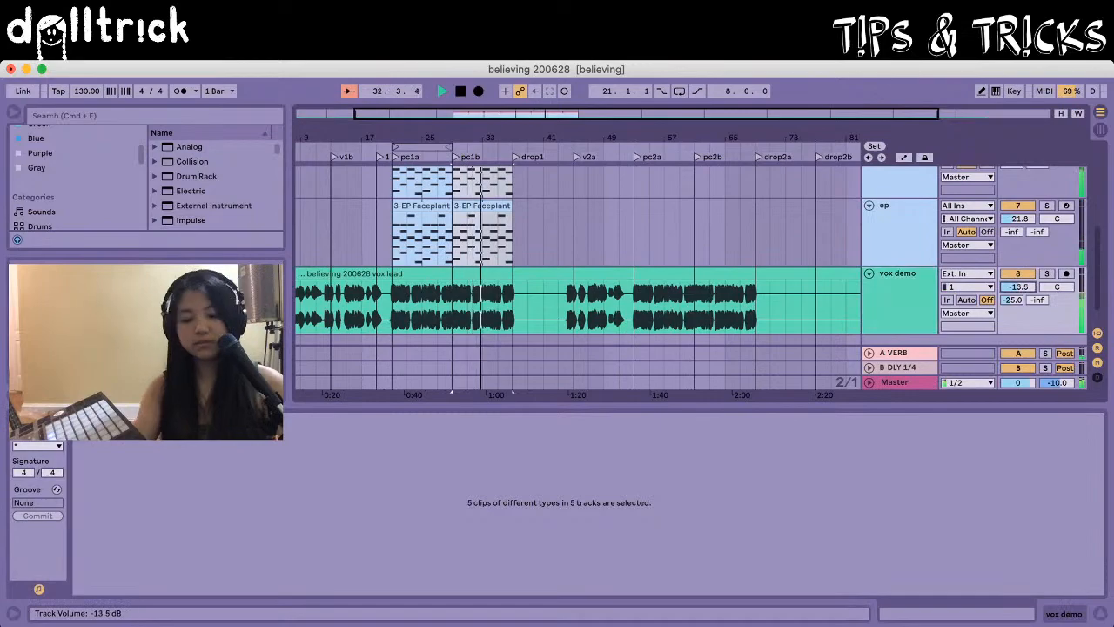
type("-")
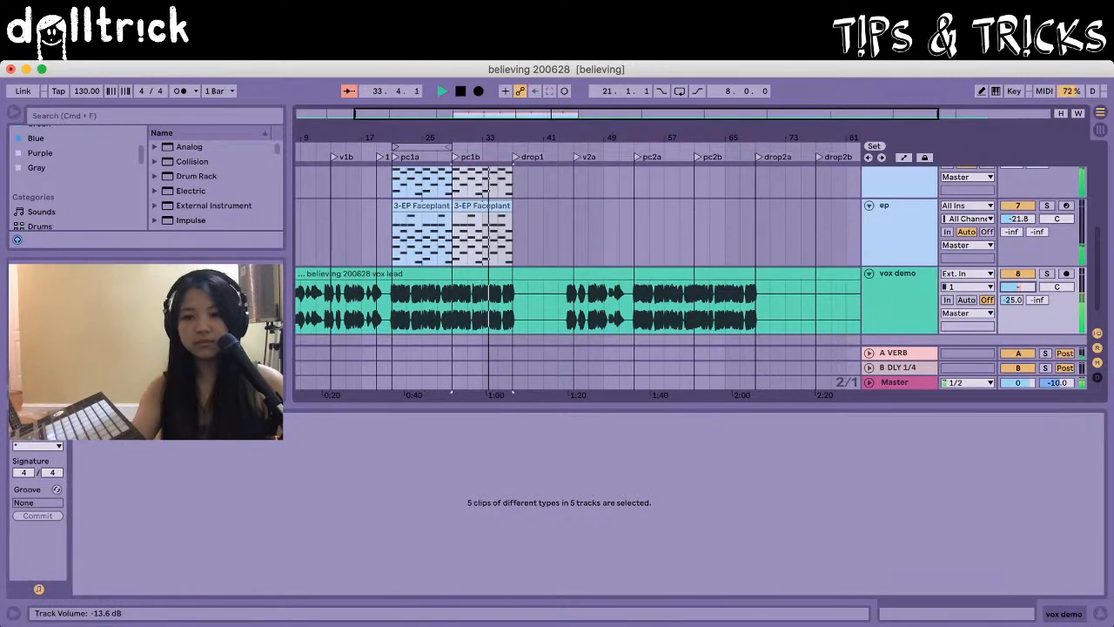
type("12")
key("Return")
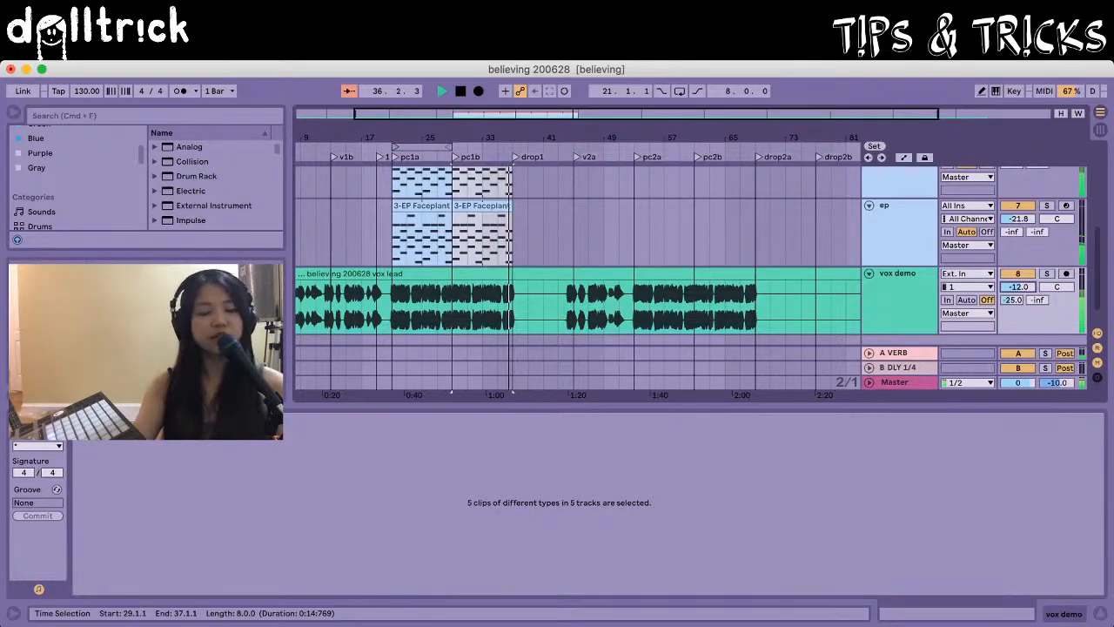
key("space")
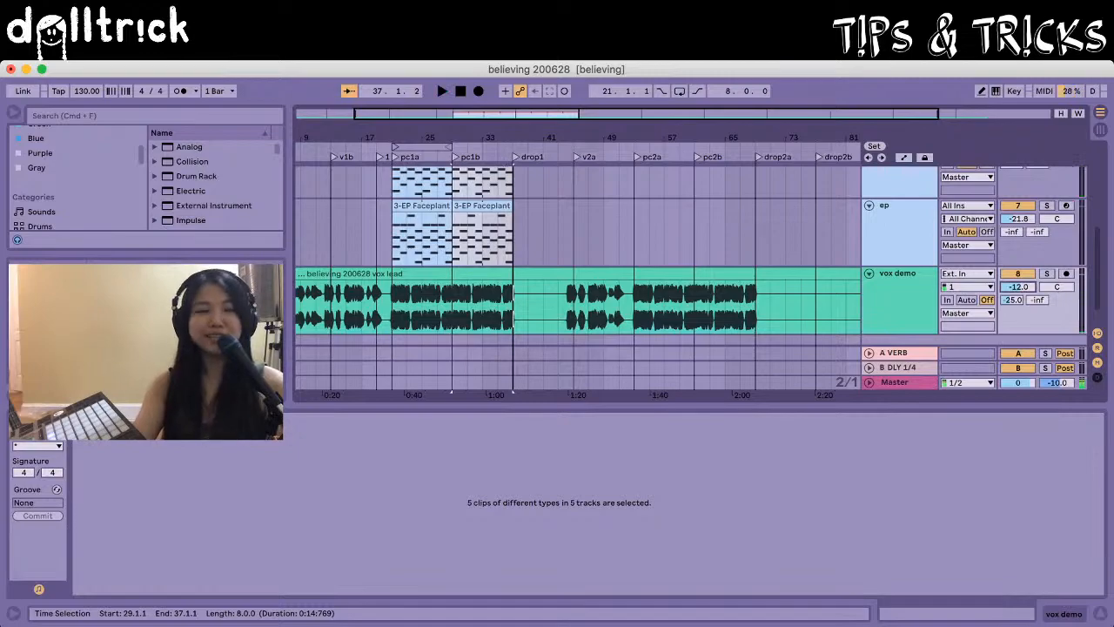
left_click(898, 289)
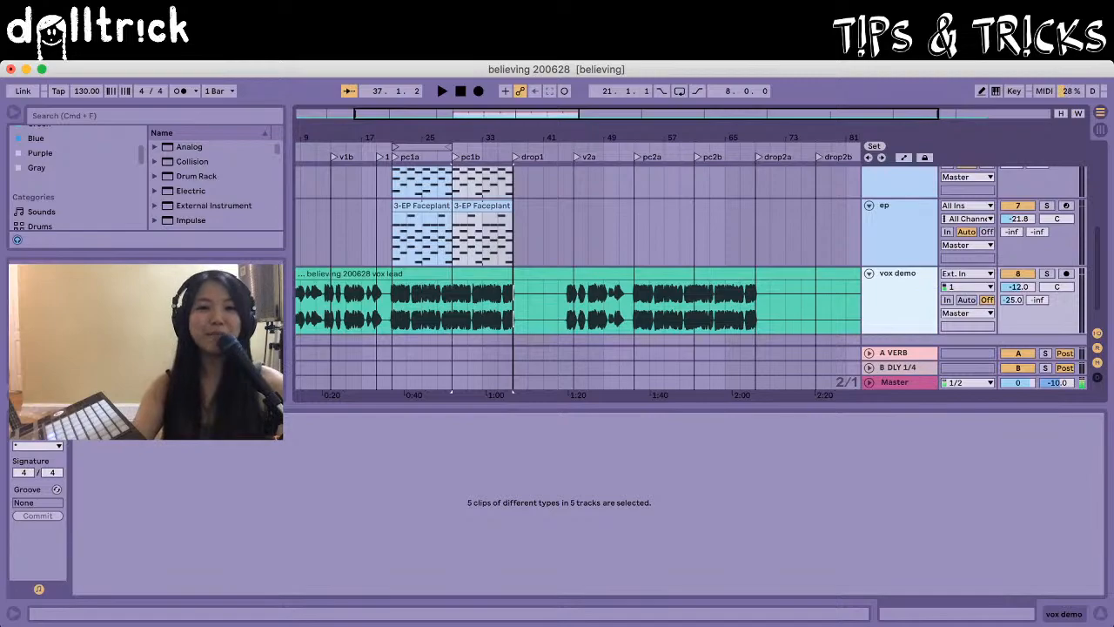
key("Delete")
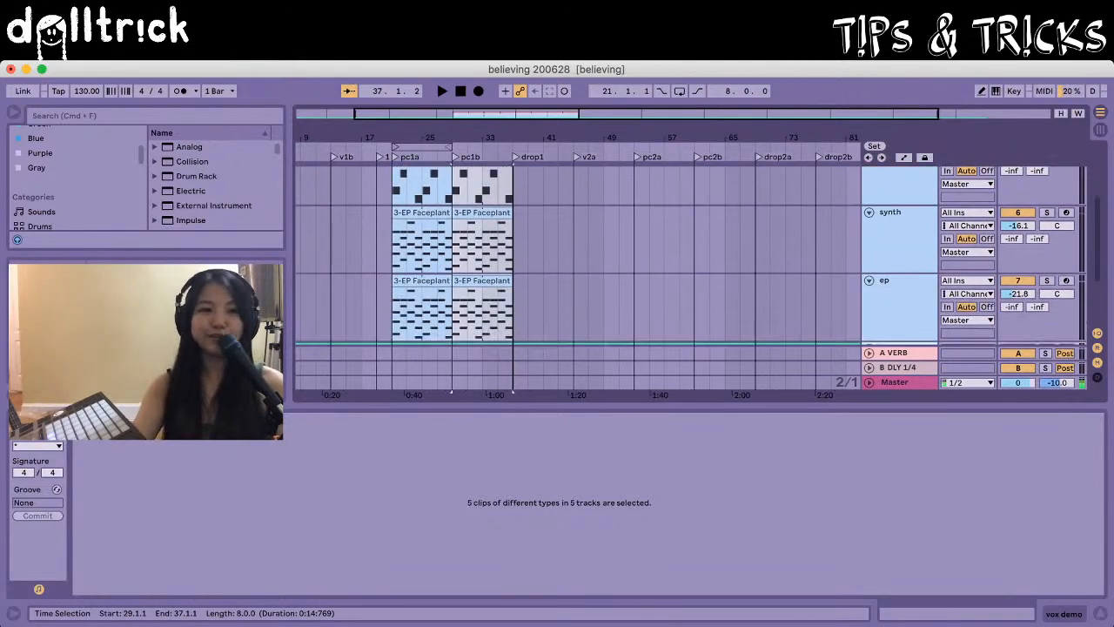
key("super+z")
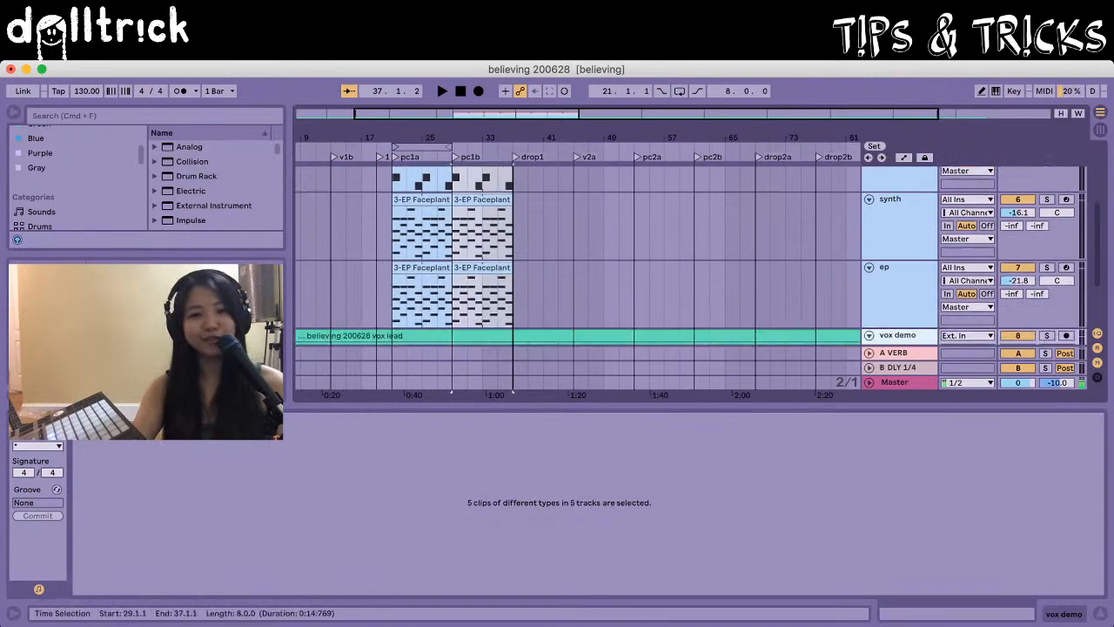
scroll(515, 328, "down", 2)
scroll(578, 261, "down", 4)
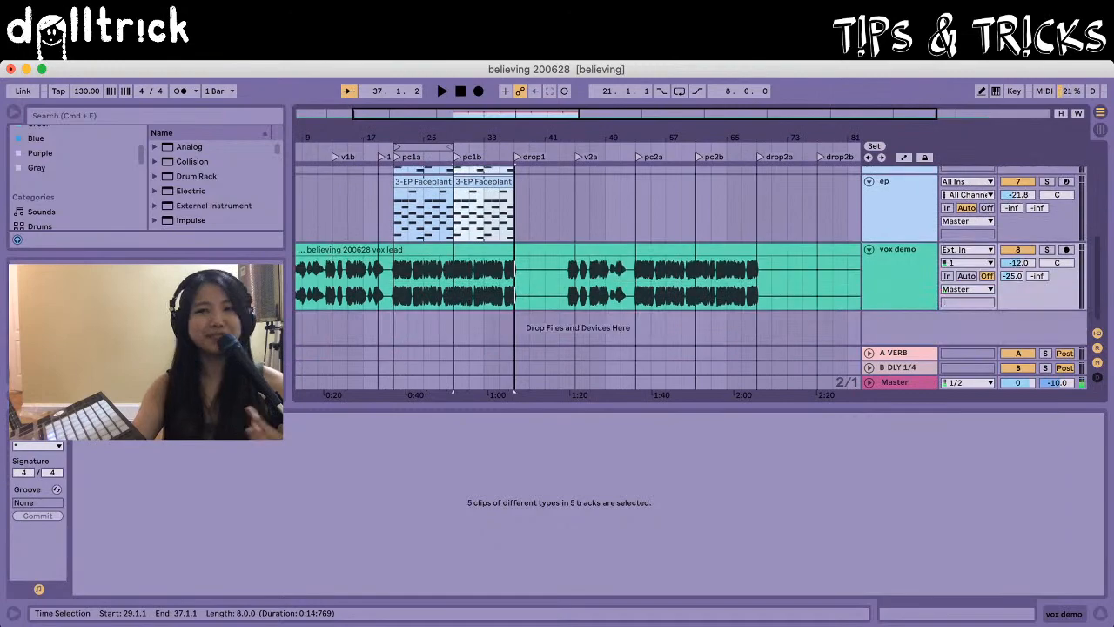
scroll(578, 261, "up", 4)
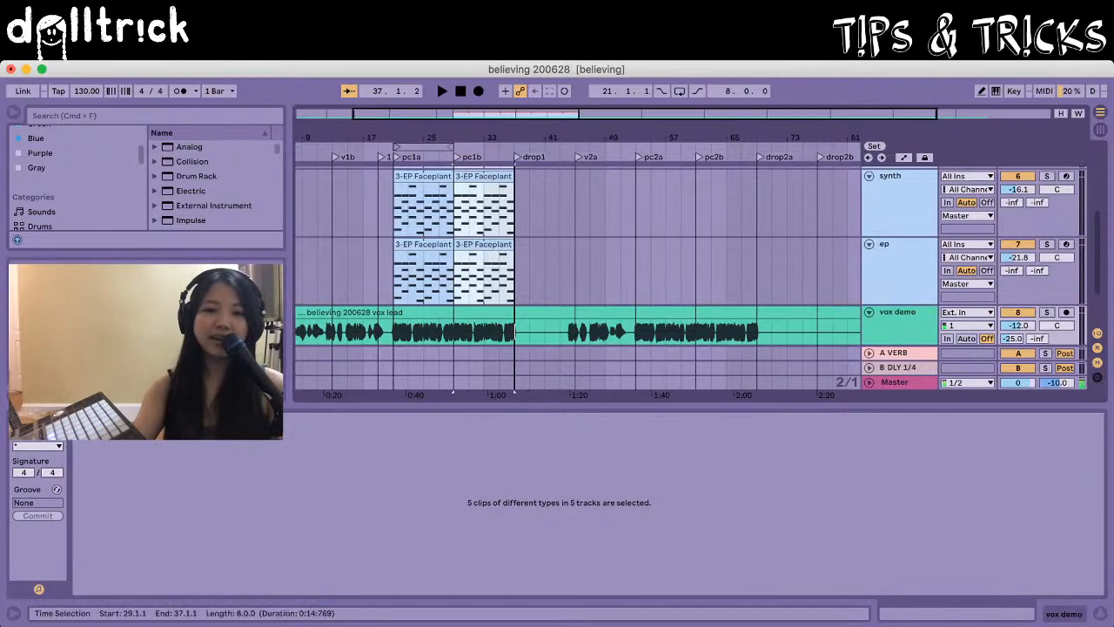
scroll(578, 261, "down", 4)
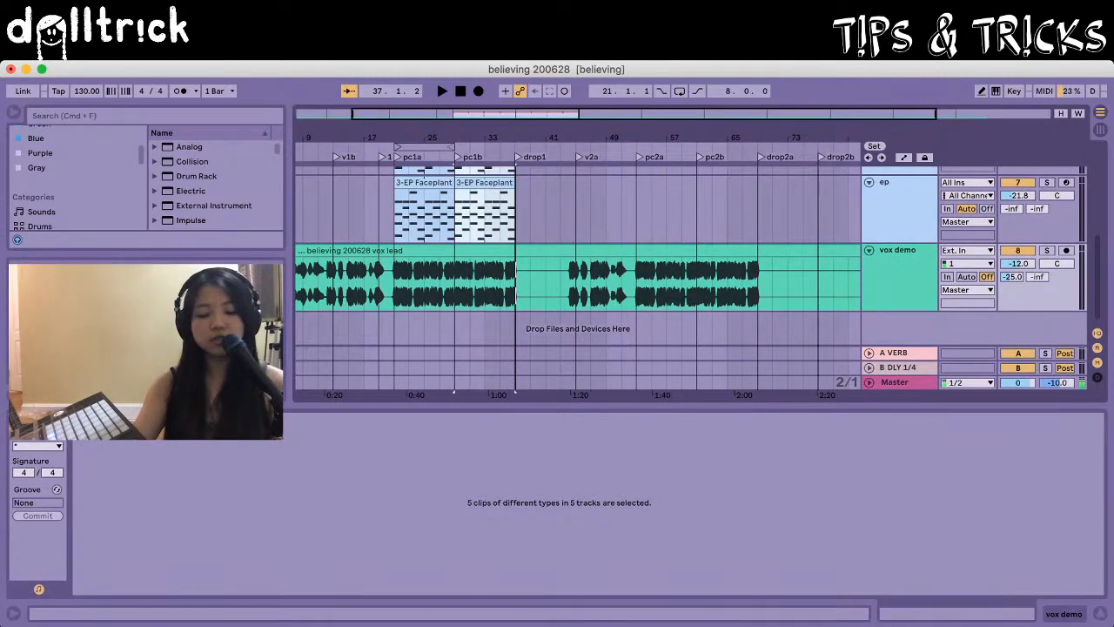
Step: Duplicate the vox demo track and rename the copy "vocoder audio"
left_click(899, 272)
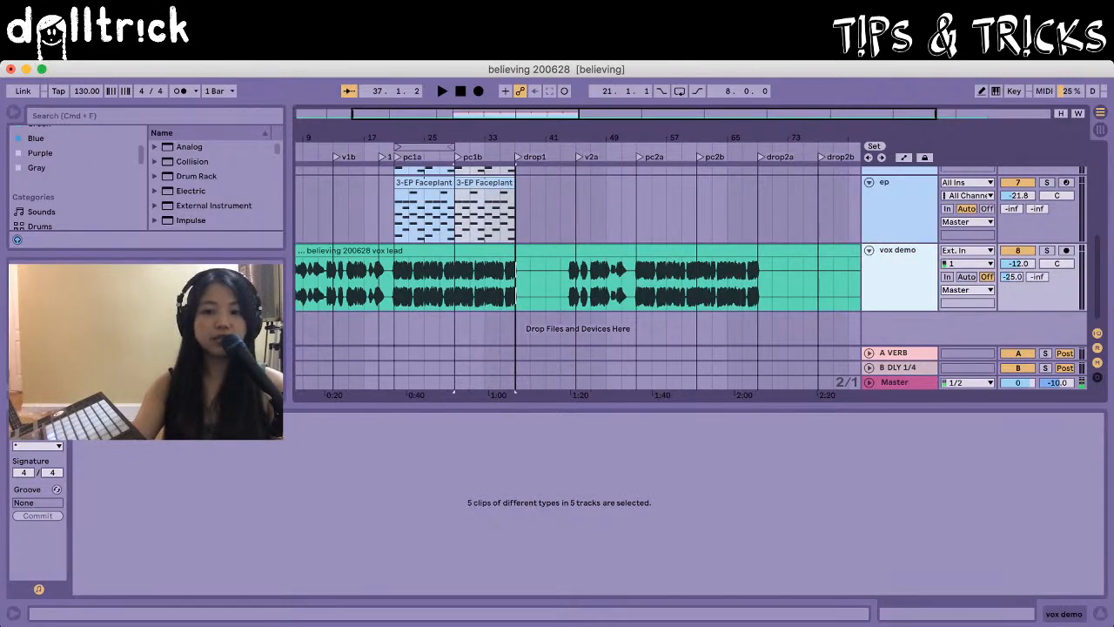
key("super+d")
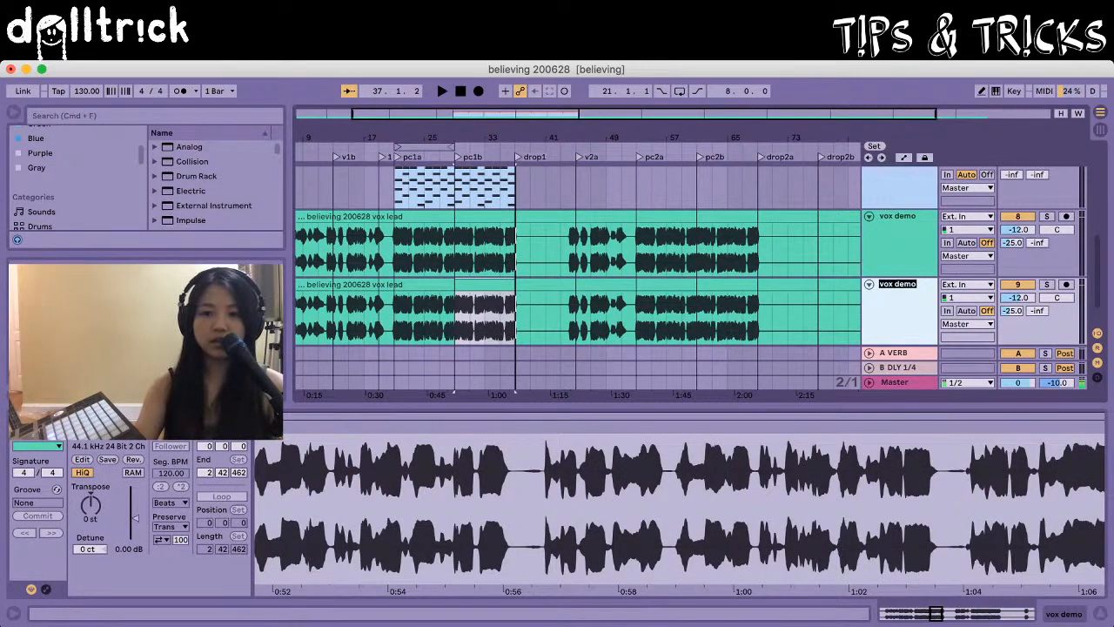
key("super+r")
type("vox")
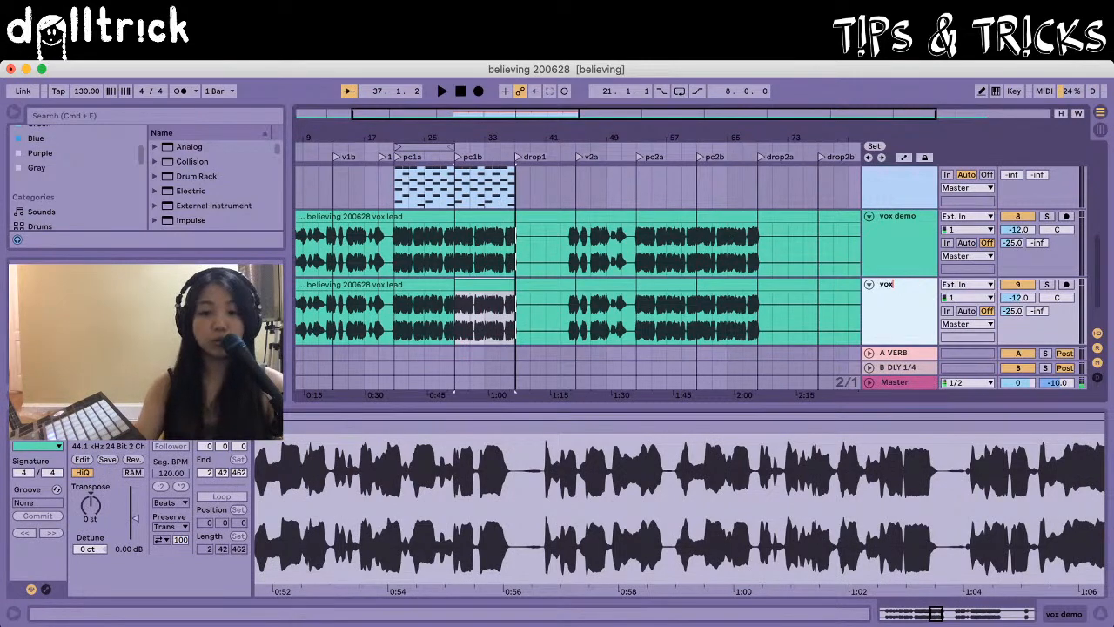
key("BackSpace")
type("coder")
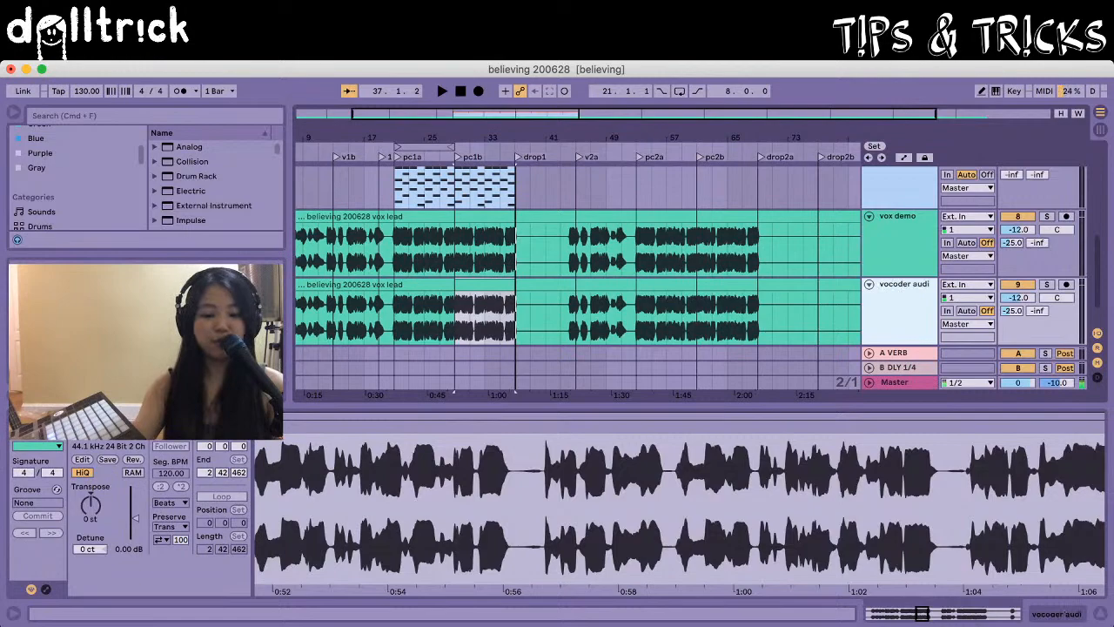
type(" audi")
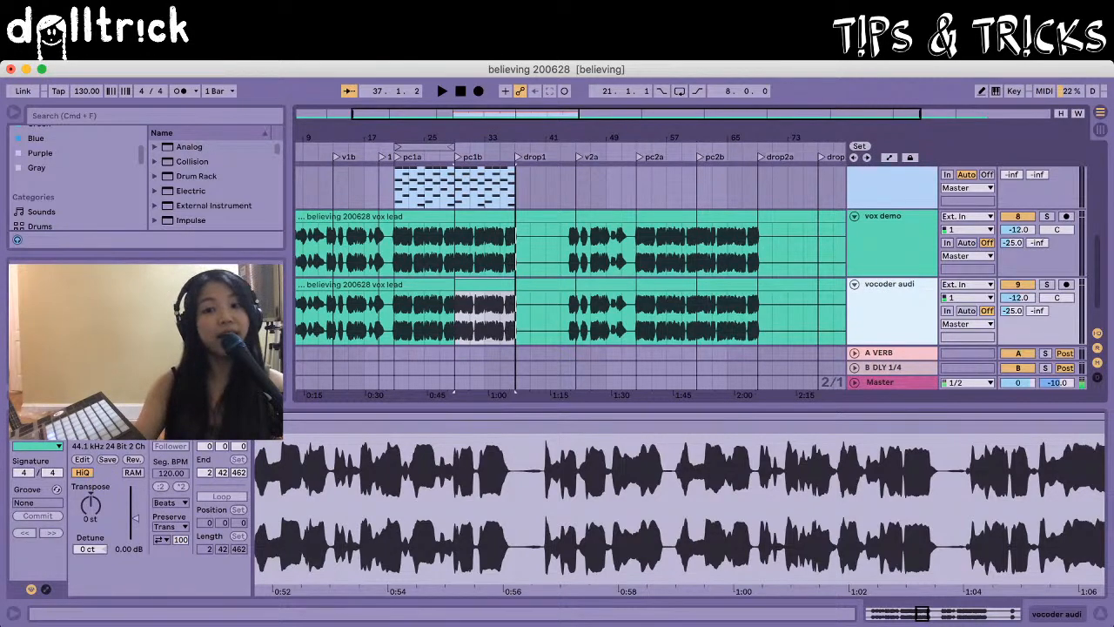
type("o")
key("Return")
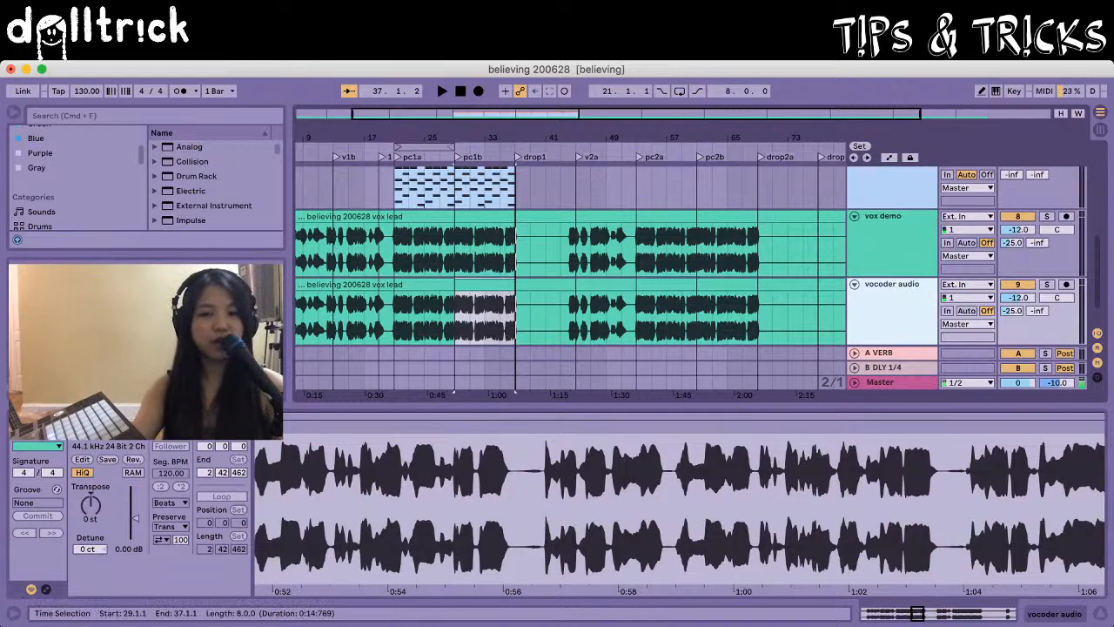
Step: Load the Vocoder audio effect onto the vocoder audio track
key("shift+Tab")
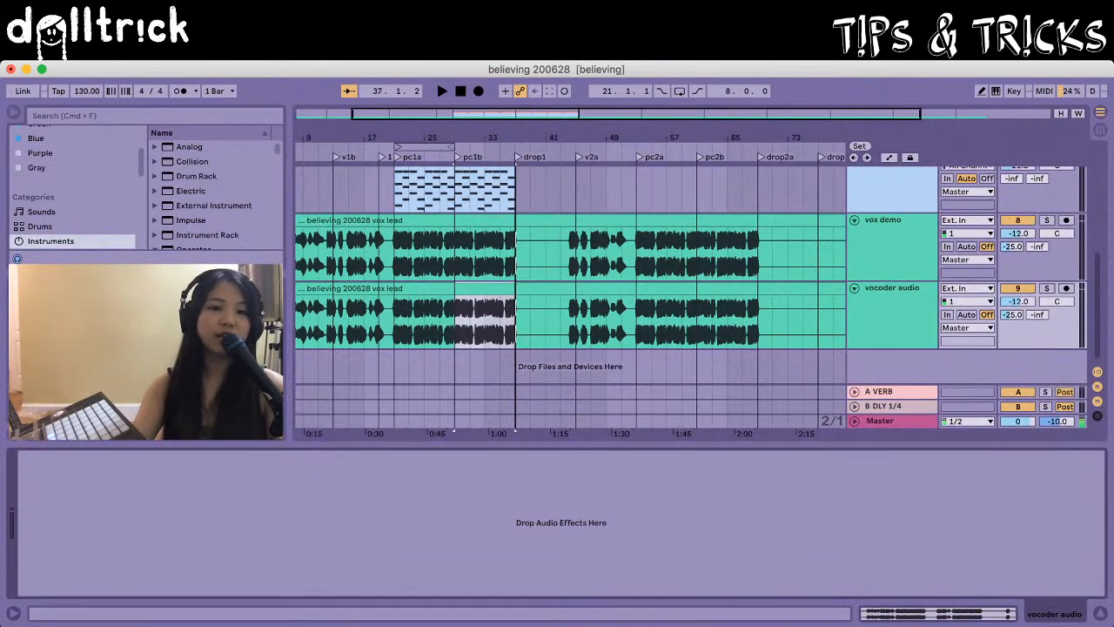
left_click(892, 288)
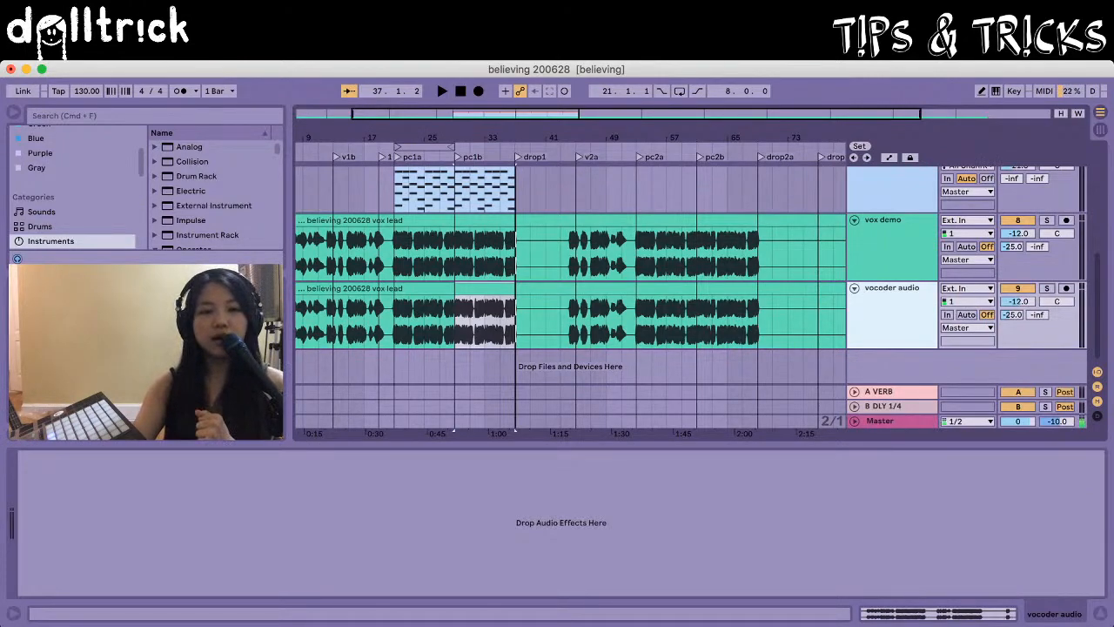
left_click(155, 248)
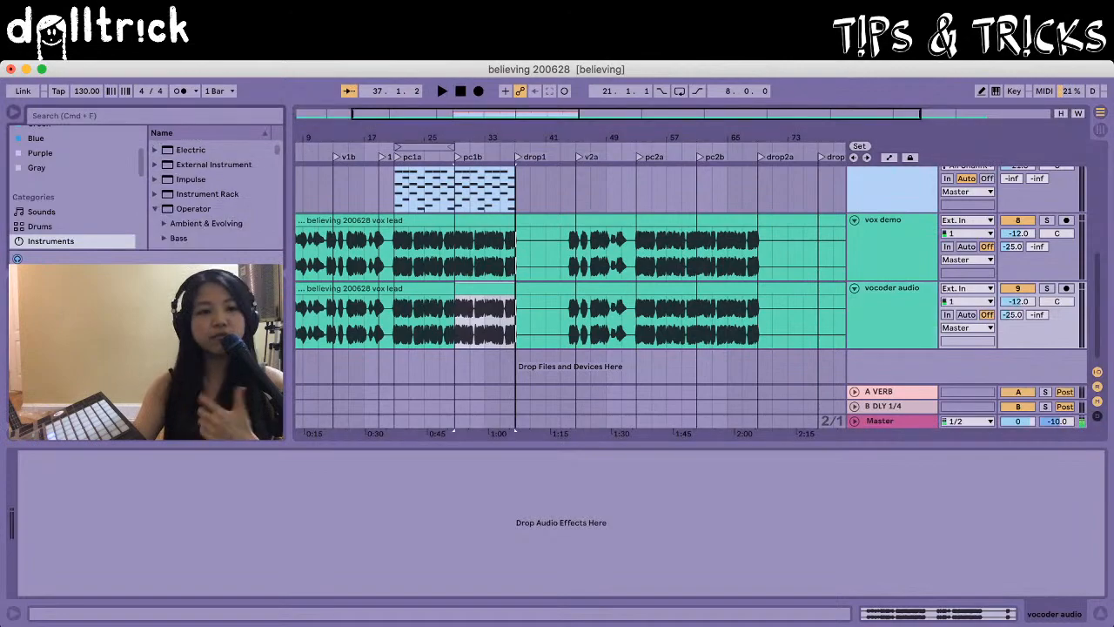
scroll(74, 207, "down", 3)
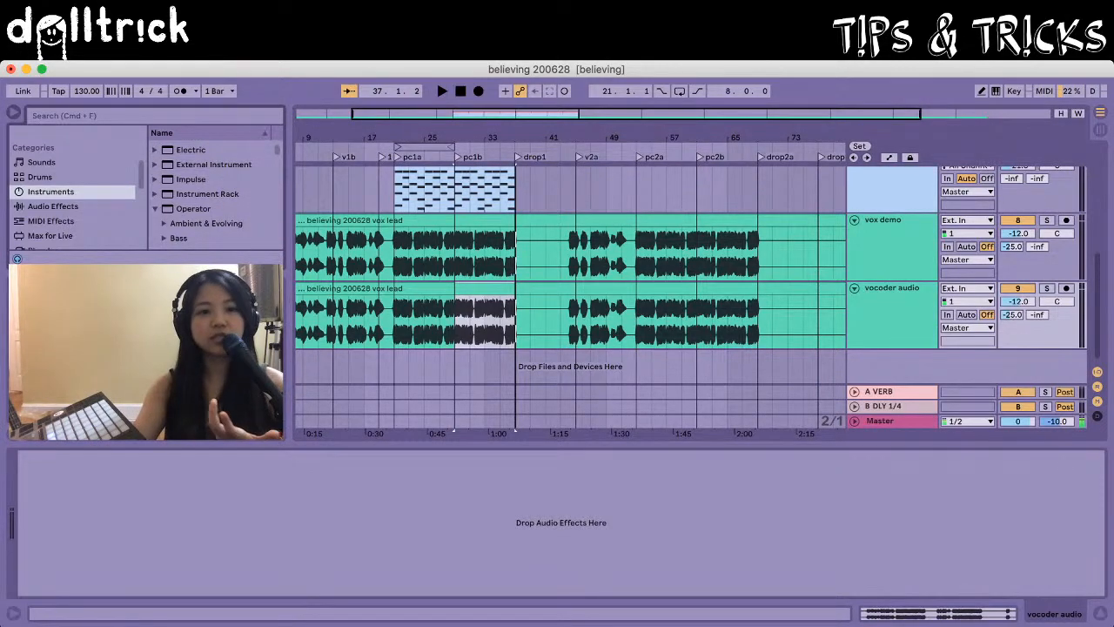
left_click(53, 207)
scroll(209, 192, "down", 5)
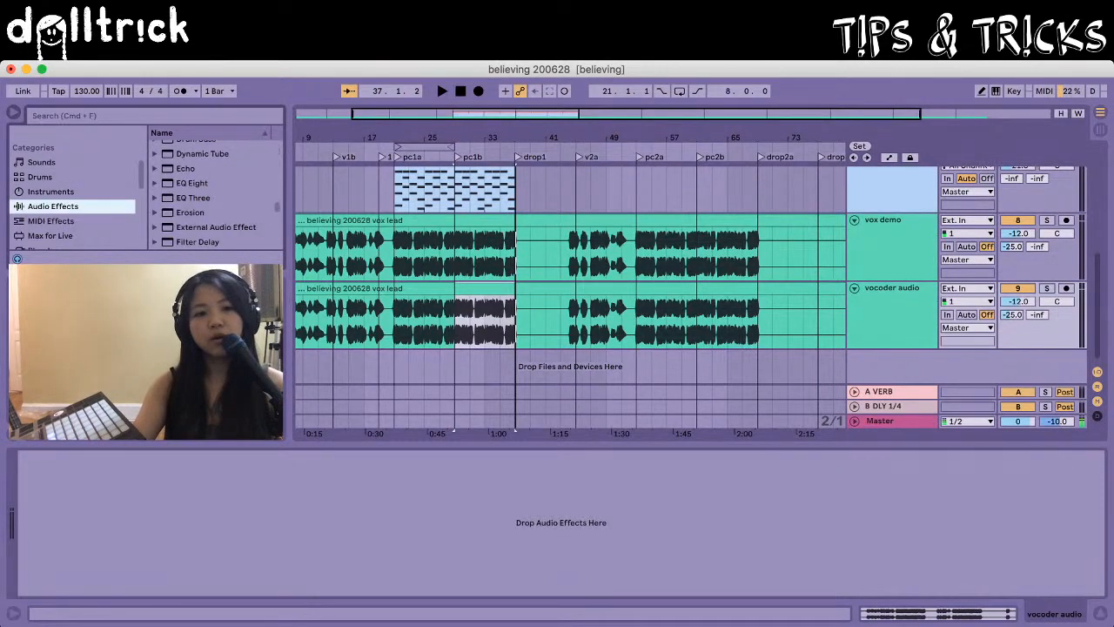
scroll(209, 200, "down", 10)
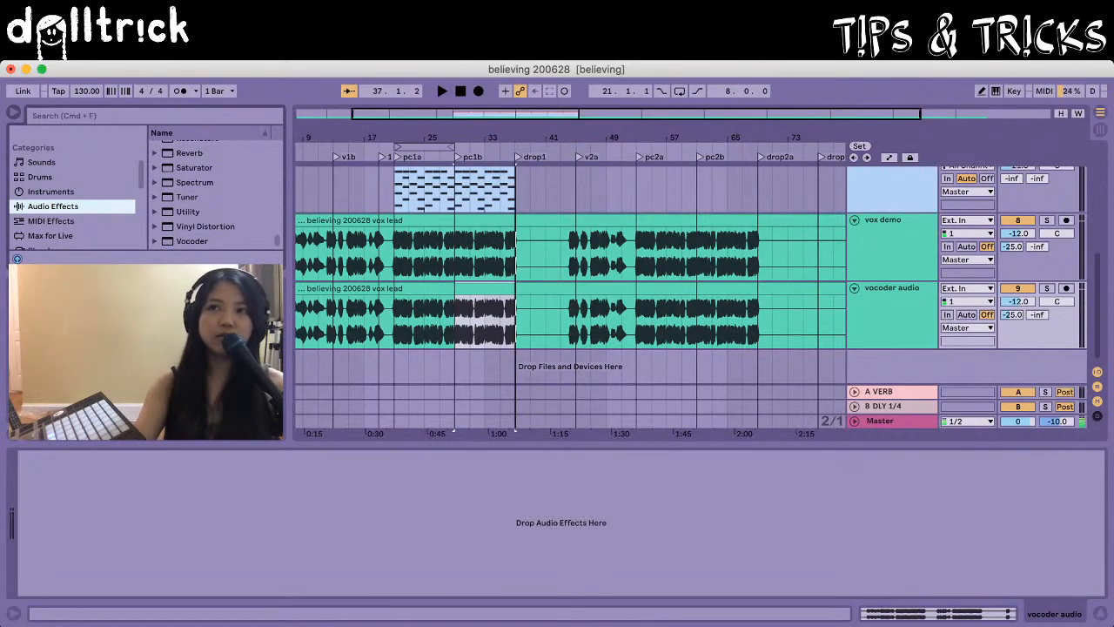
left_click(193, 241)
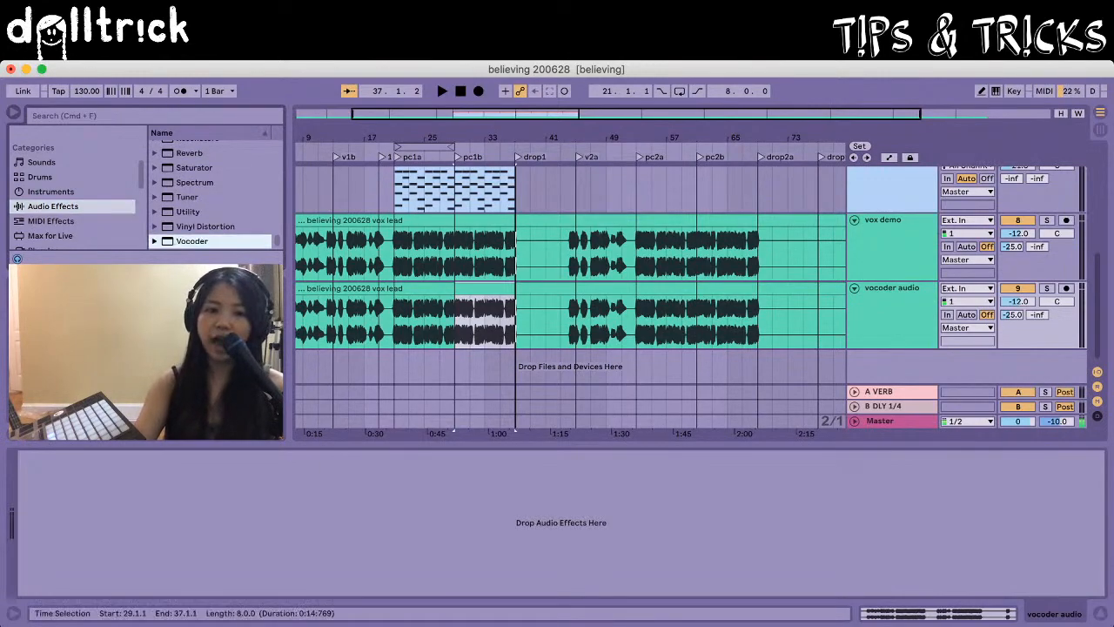
key("Return")
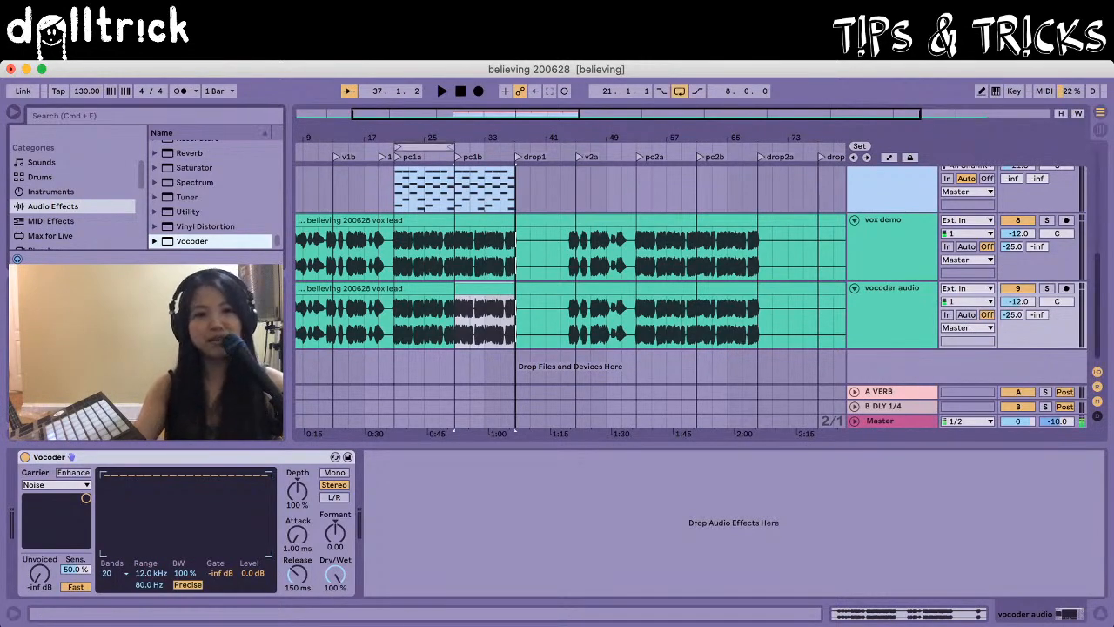
Step: Loop playback, solo the vocoder audio track and set its volume to -22 dB while listening to pc1b
key("super+l")
key("s")
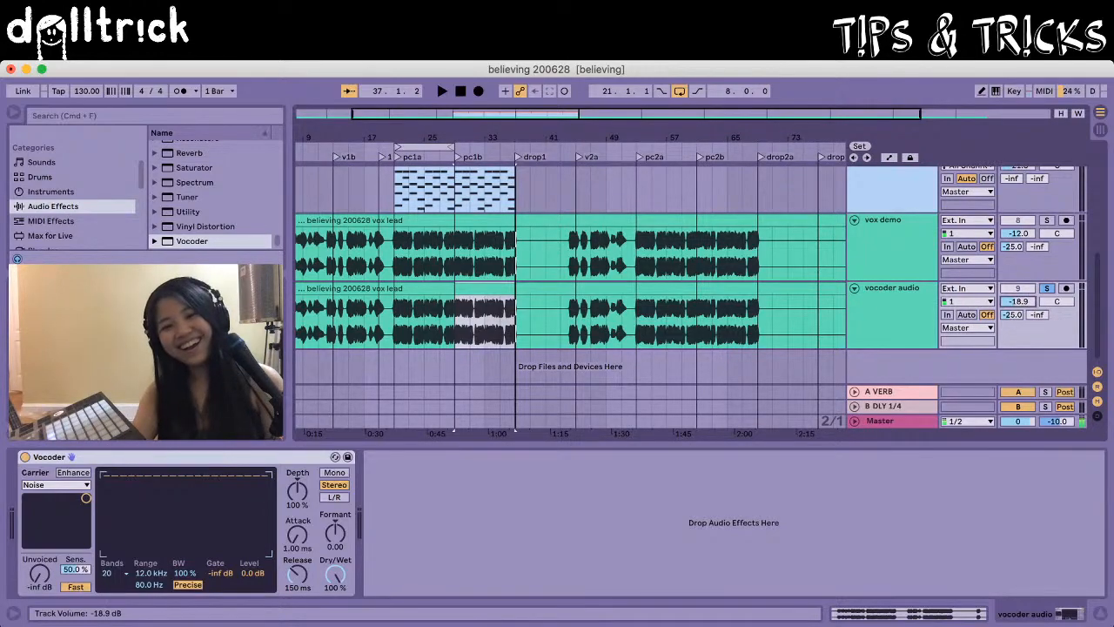
key("space")
left_click_drag(1018, 301, 1018, 311)
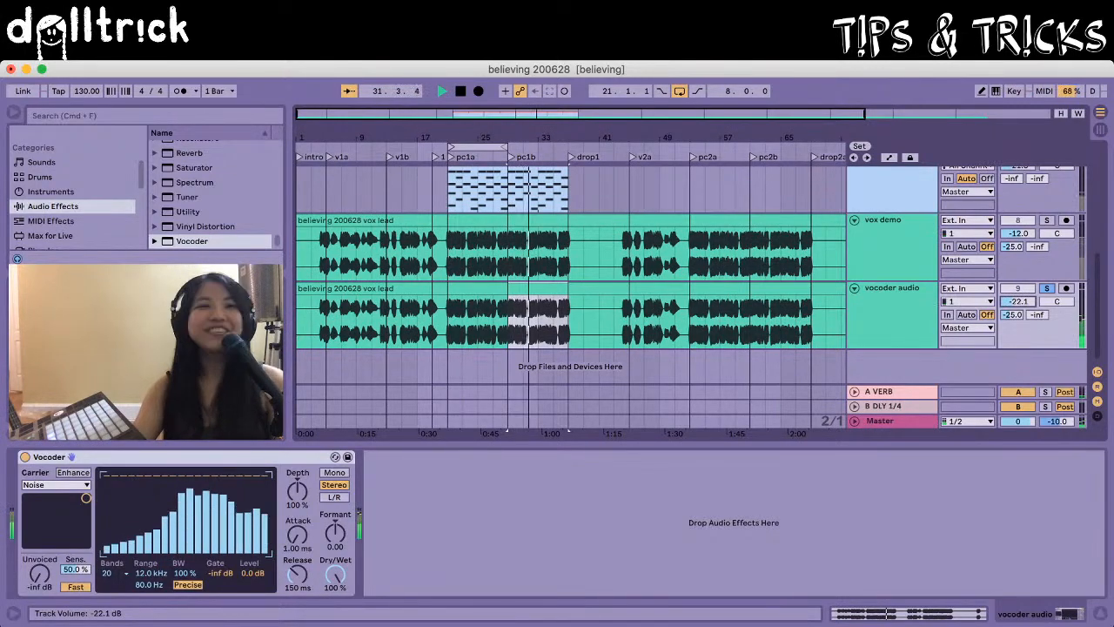
key("space")
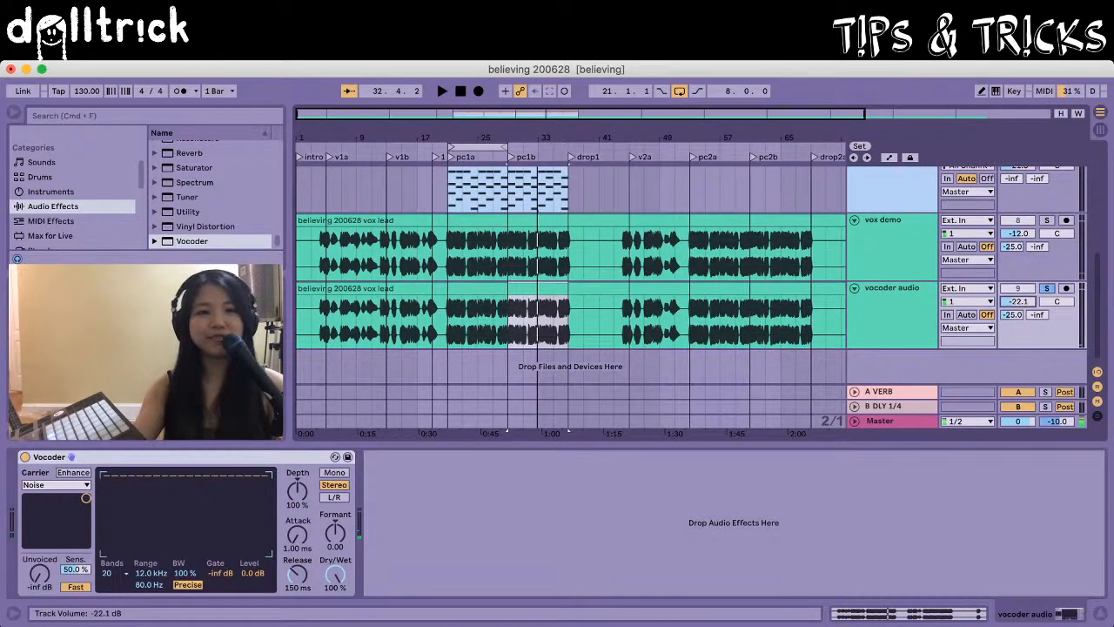
left_click_drag(1018, 301, 1018, 299)
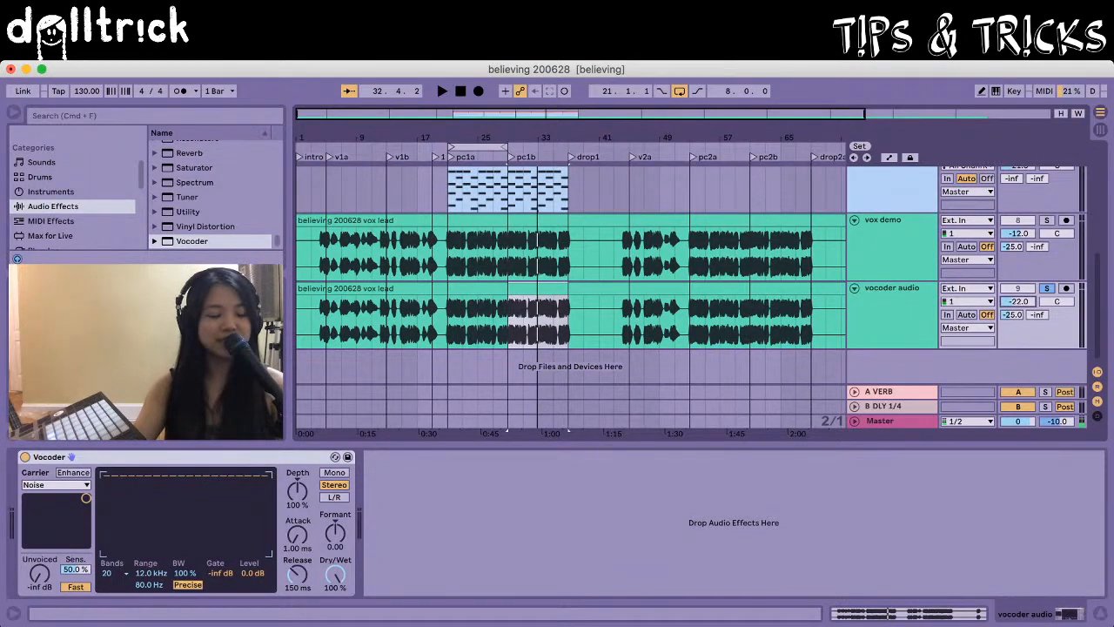
Step: Set the Vocoder's carrier to External with audio from the synth track, Post FX, and play pc1b
left_click(56, 485)
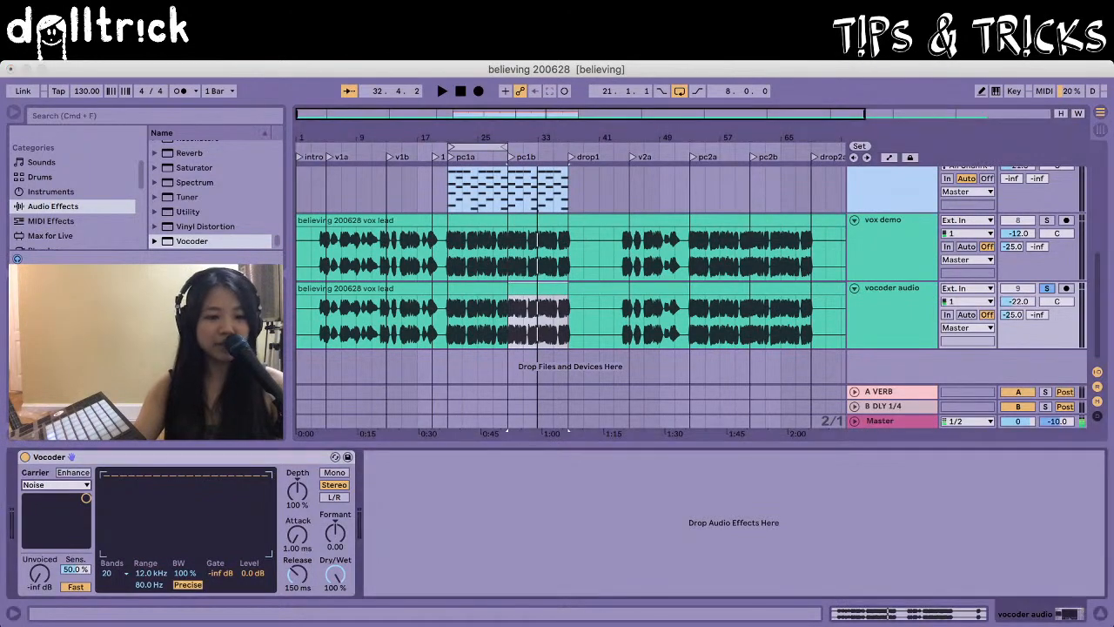
left_click(52, 500)
left_click(55, 507)
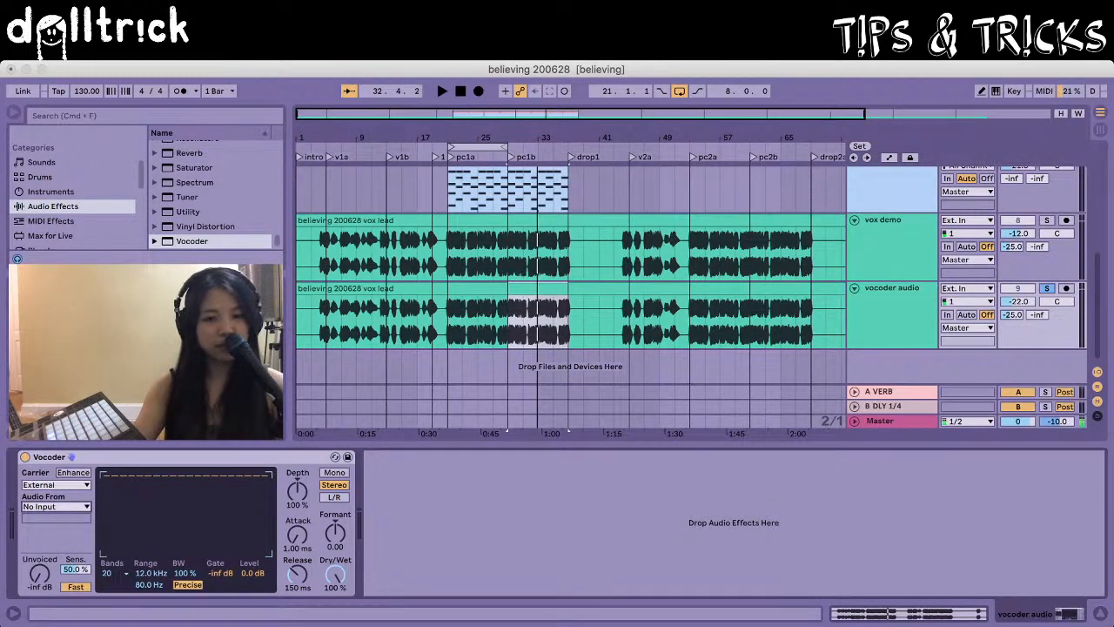
key("space")
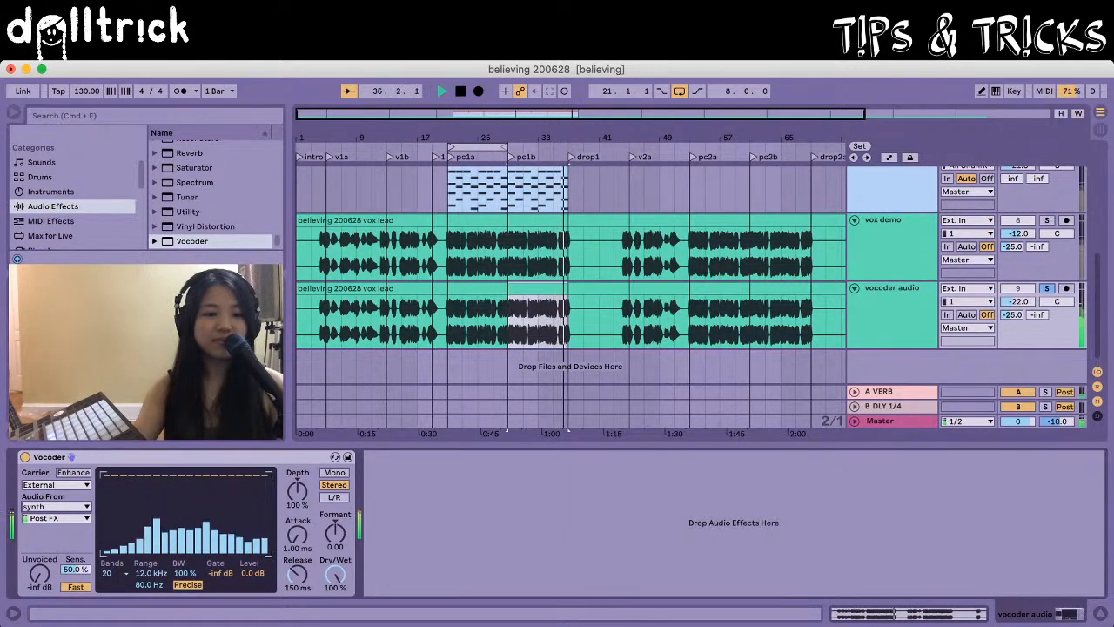
Step: Shape the Vocoder's filter bands into a curve and set its upper range to 16.2 kHz while listening to pc1b
key("space")
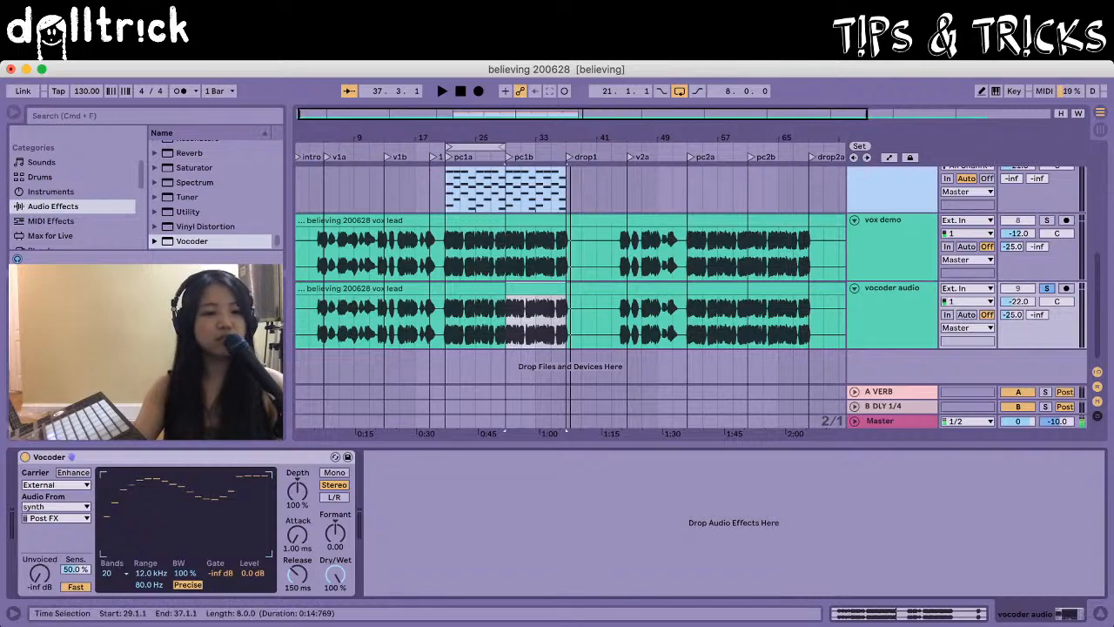
key("space")
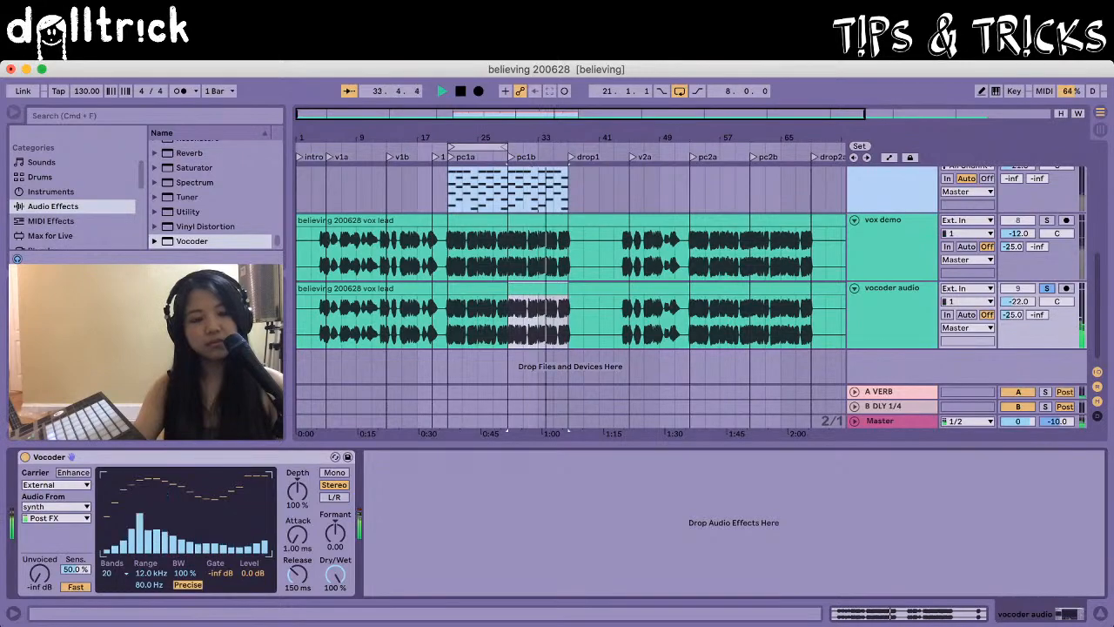
mouse_move(149, 573)
left_mouse_down()
mouse_move(150, 557)
mouse_move(151, 579)
left_mouse_up()
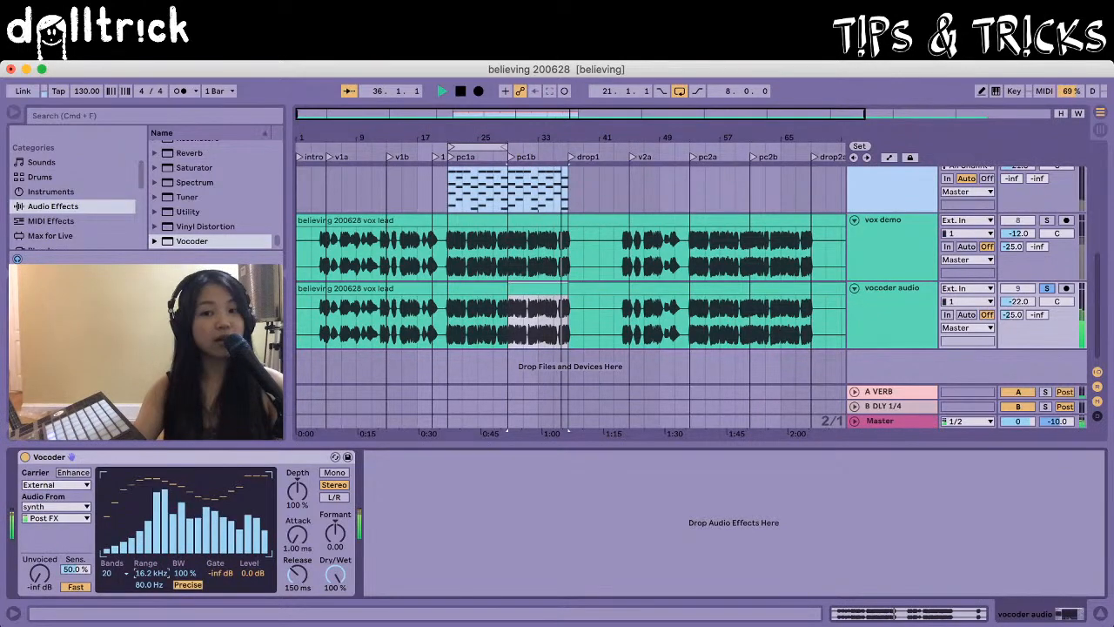
key("space")
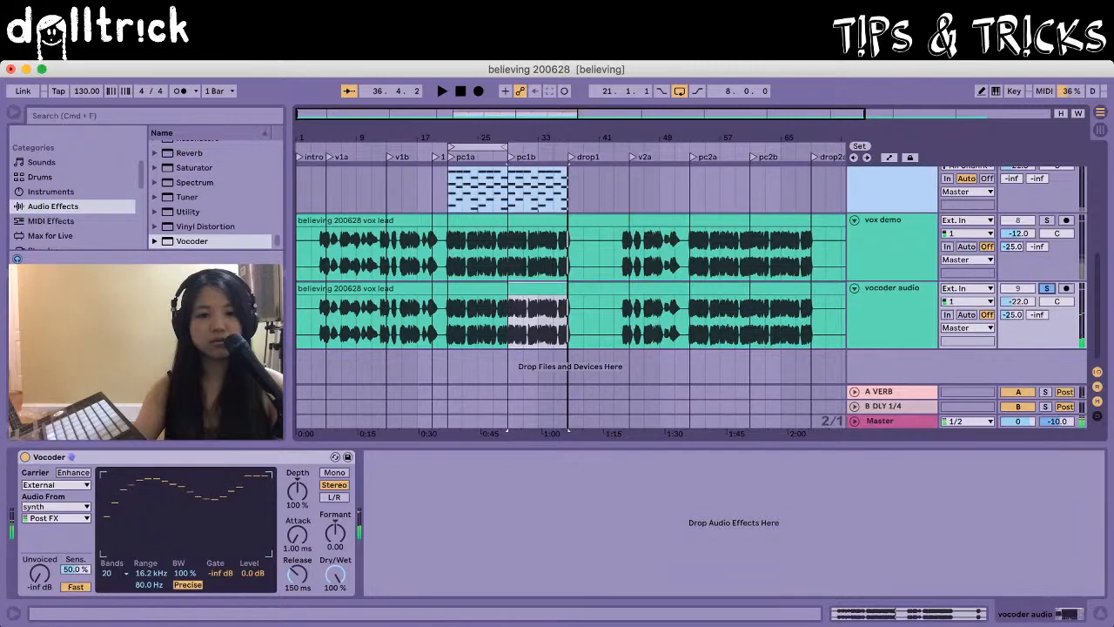
Step: With all tracks playing through pc1a, set vocoder audio's volume to -13.3 dB, the Vocoder's Unvoiced to -27 dB and Formant to 13.2
left_click(431, 433)
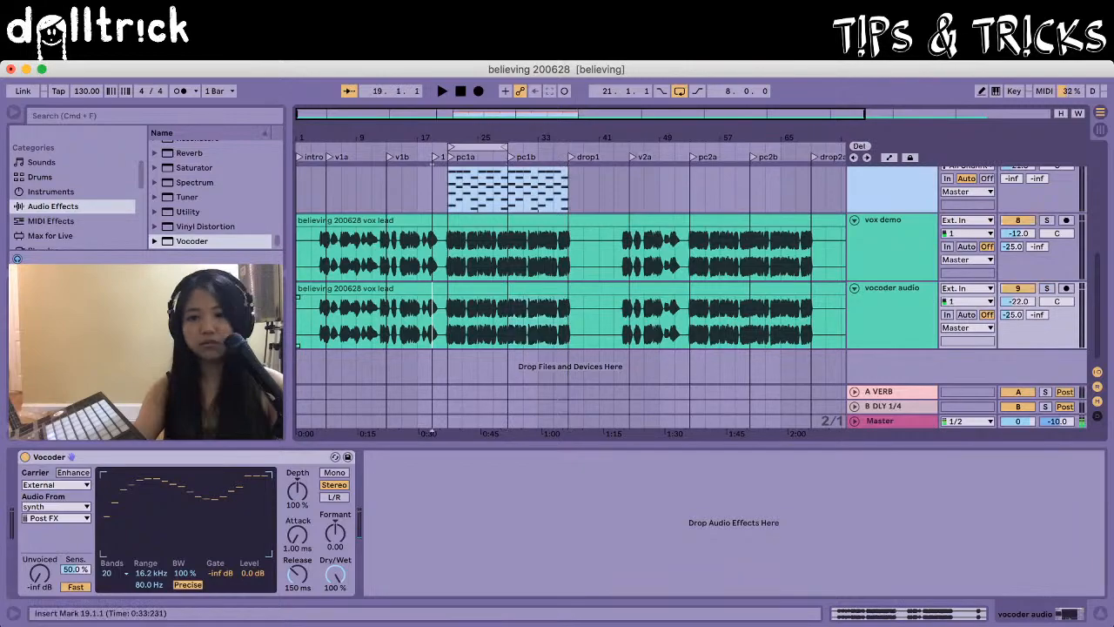
key("space")
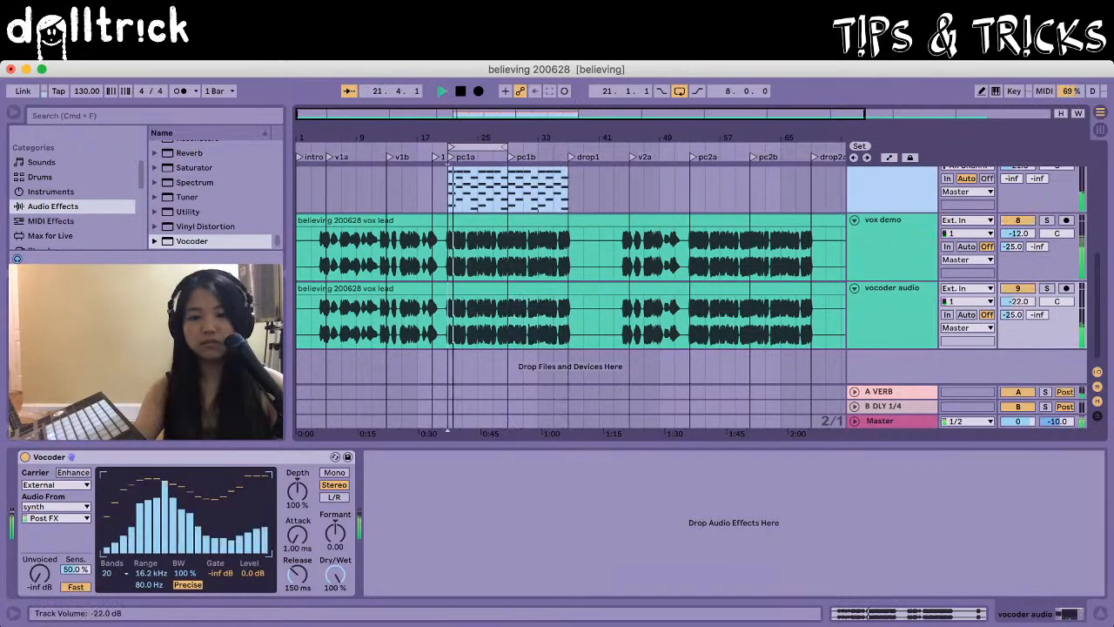
left_click_drag(1017, 301, 1017, 296)
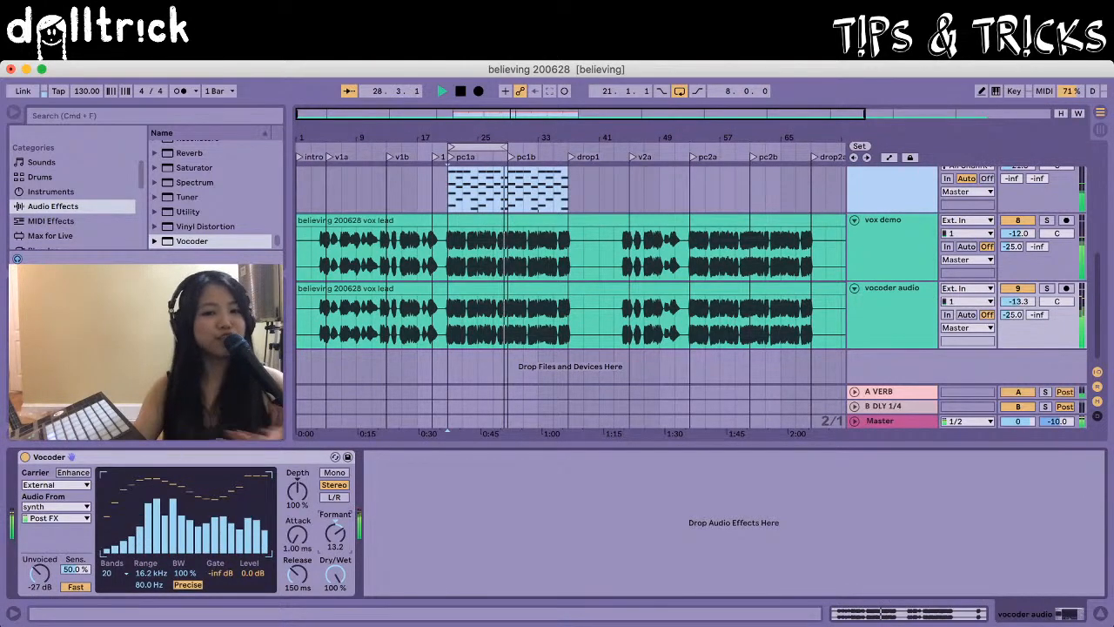
Step: Solo vox demo and vocoder audio, set the Vocoder's Formant to -5.20 while listening to pc1a, and stop with the solos off
key("space")
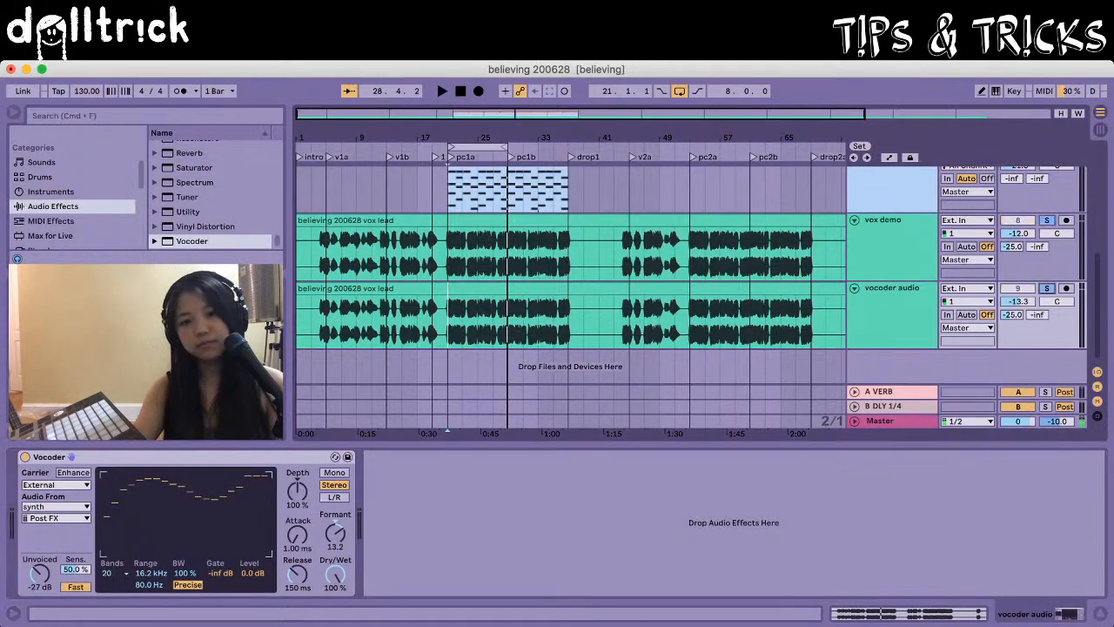
key("space")
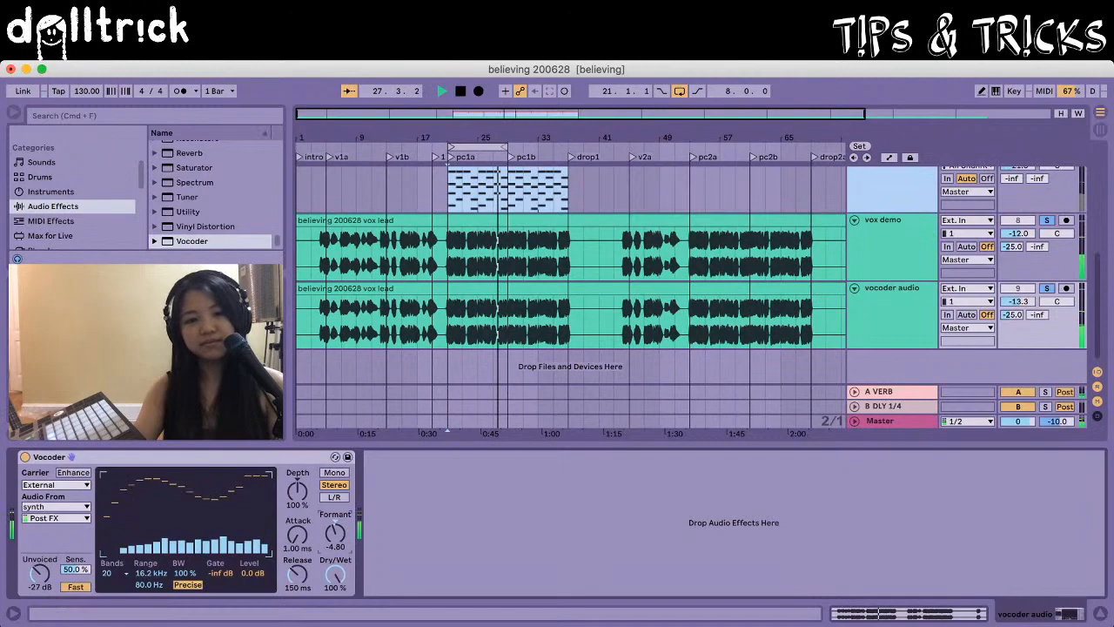
key("space")
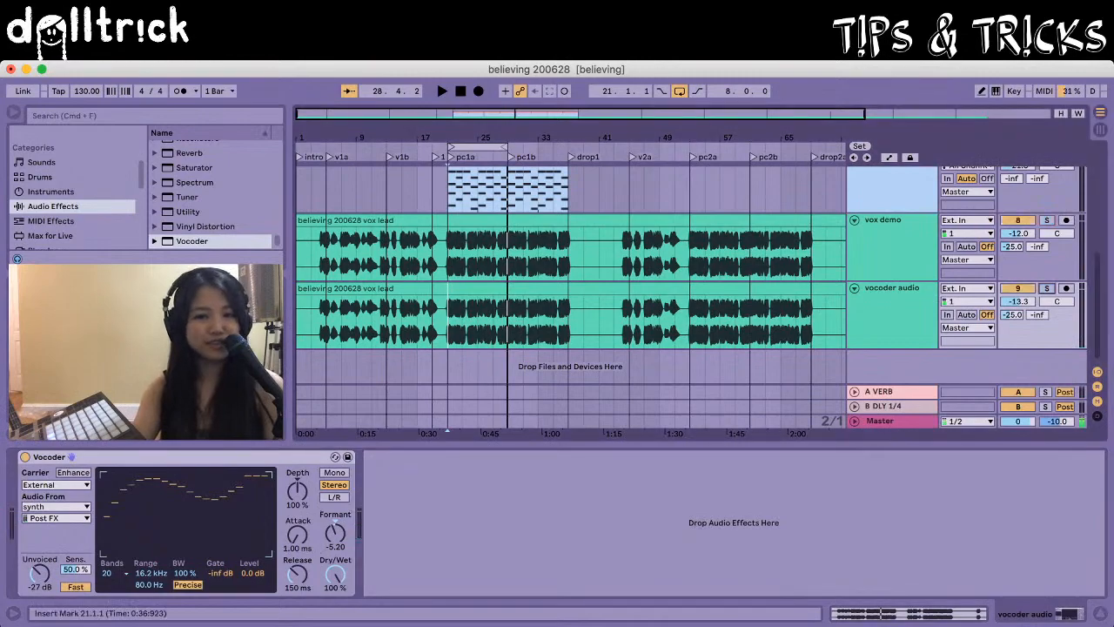
scroll(570, 275, "up", 6)
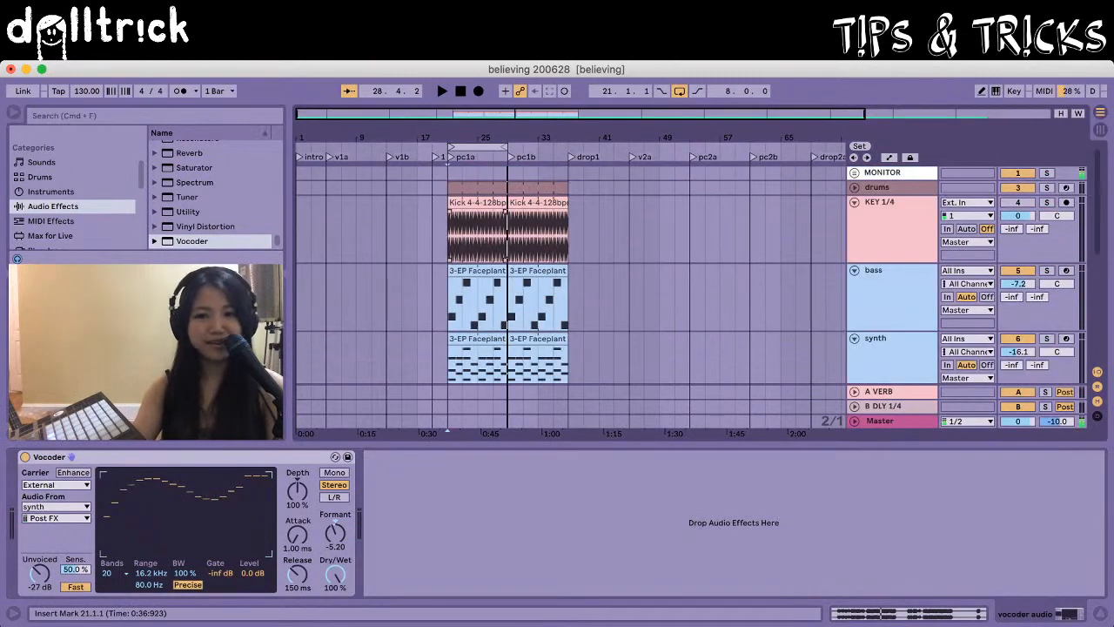
scroll(570, 275, "down", 4)
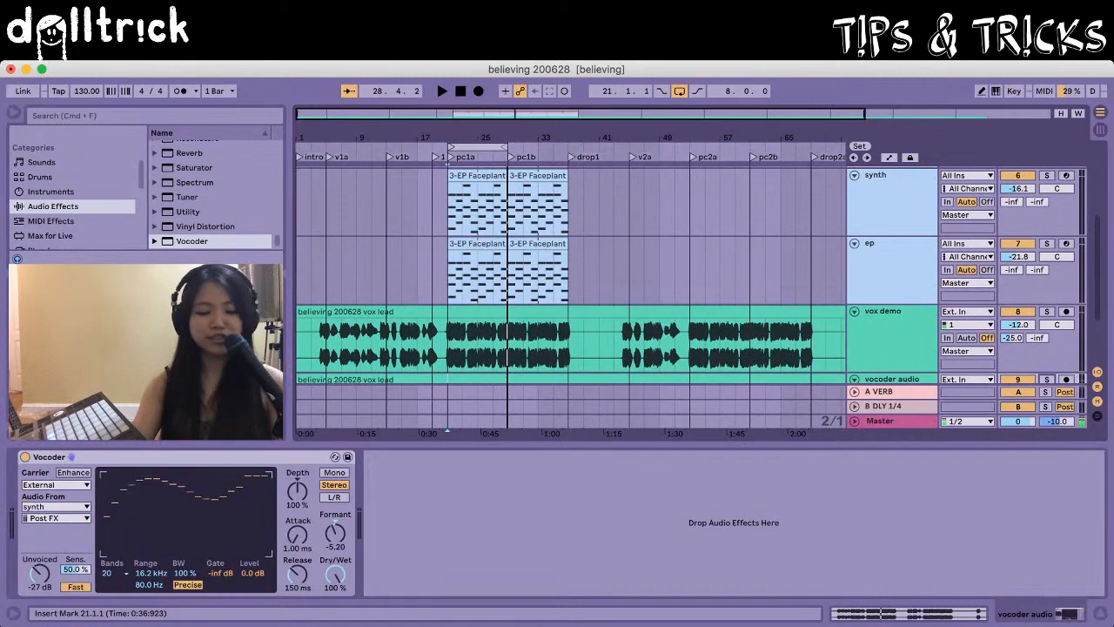
key("Tab")
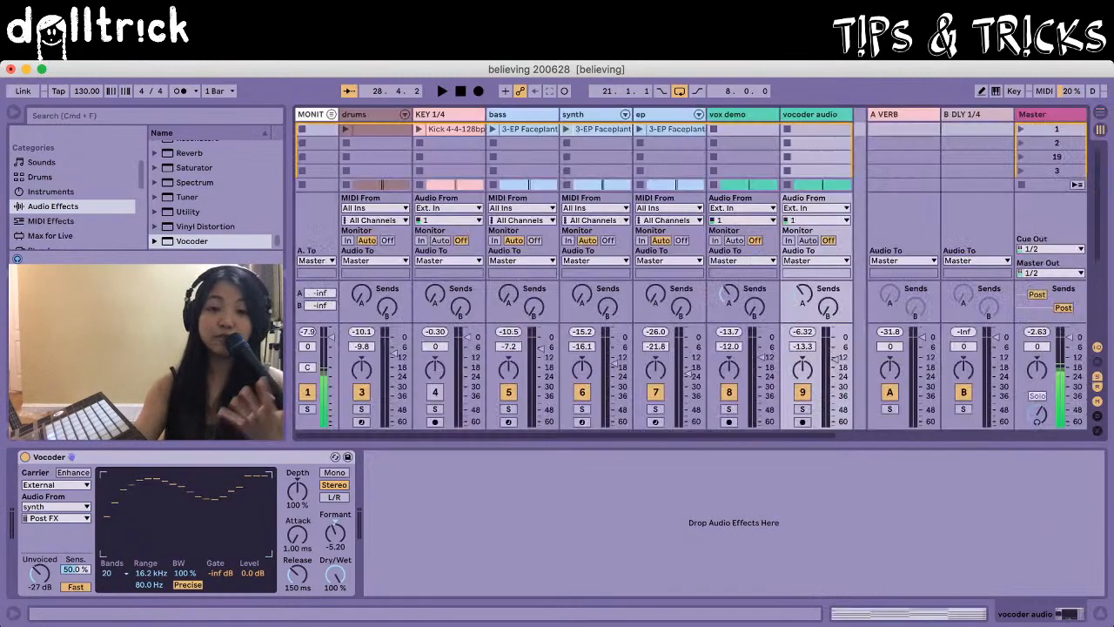
key("Tab")
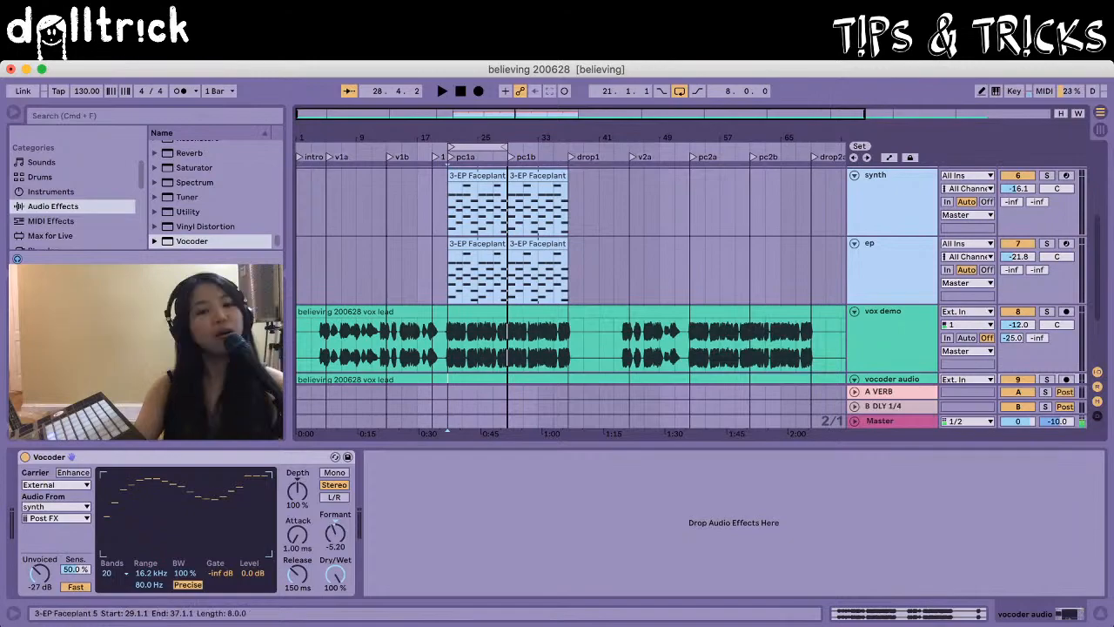
scroll(570, 274, "down", 3)
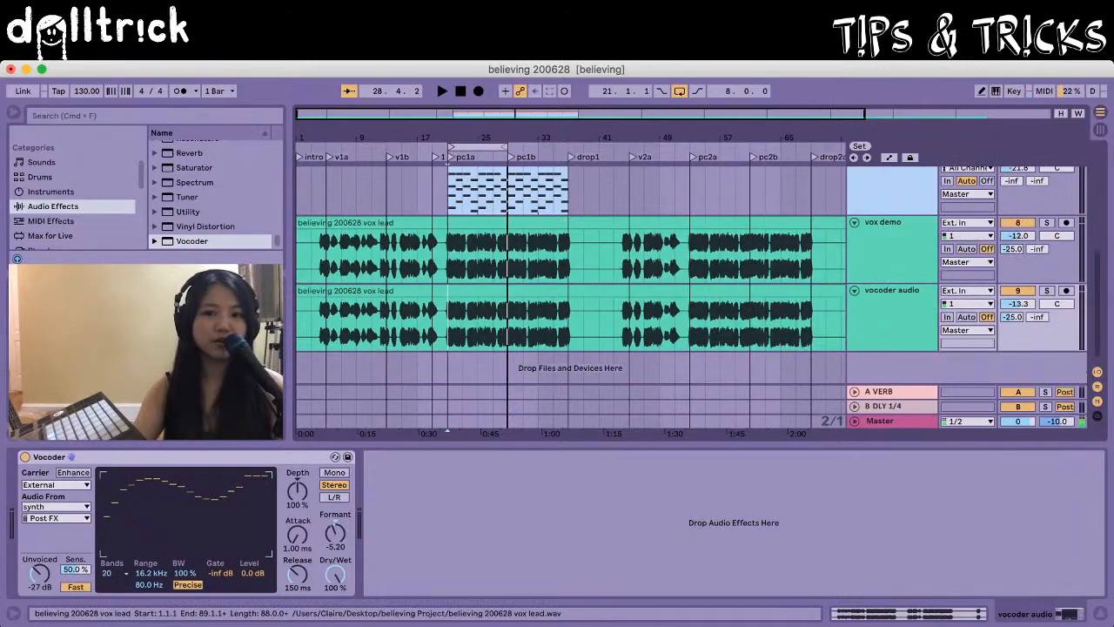
scroll(570, 274, "up", 8)
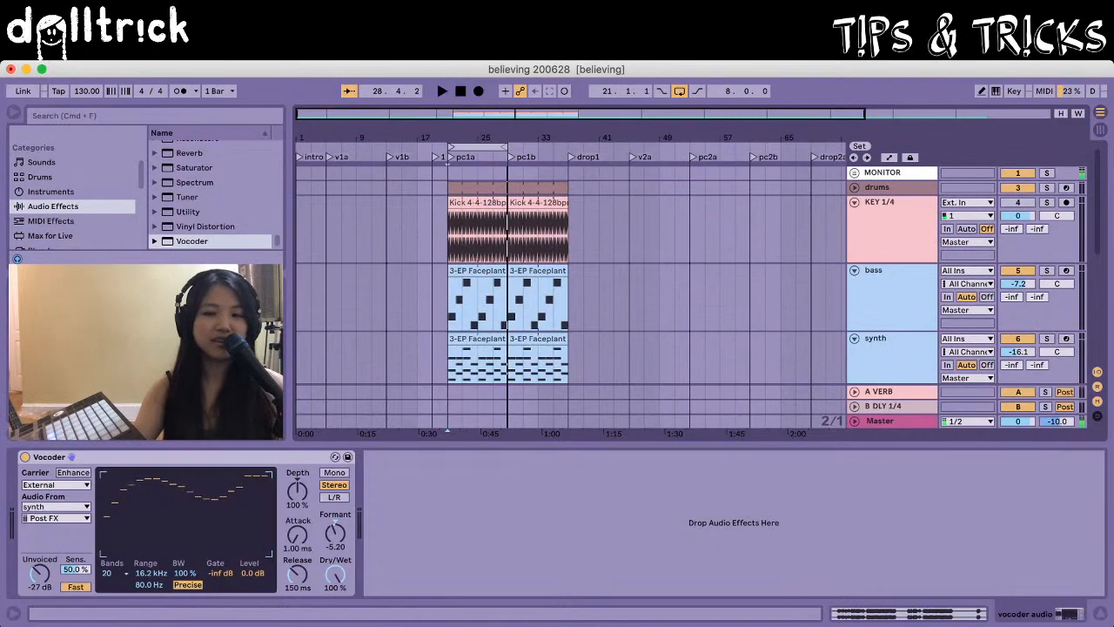